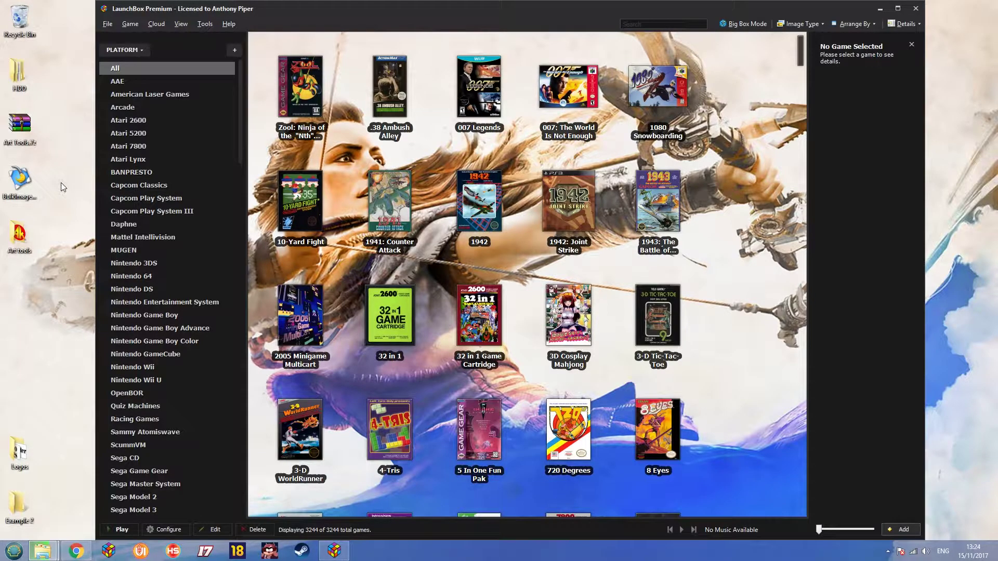
Open the Art tools desktop folder to show Kustom, Resources and AutoKustom.exe
click(19, 128)
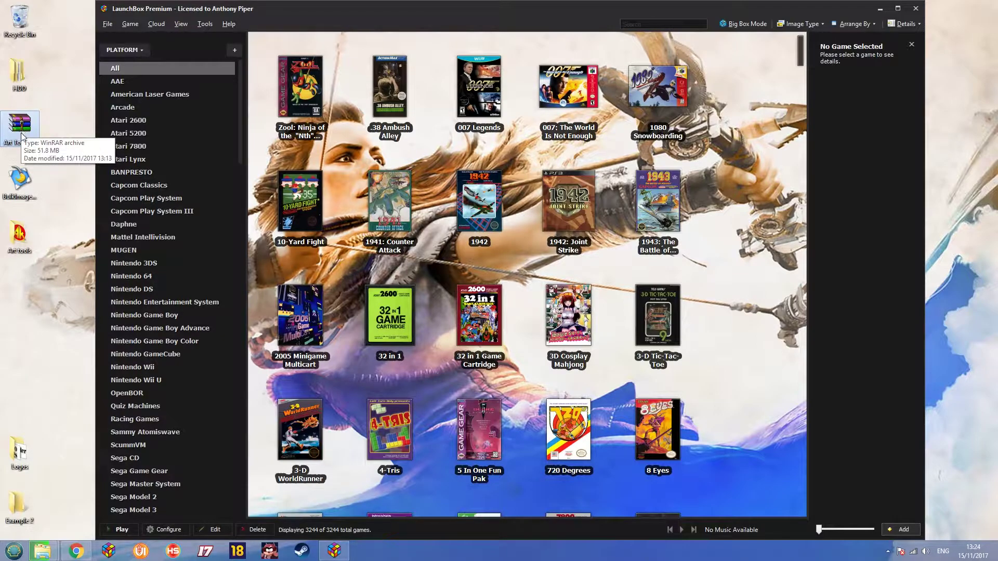
drag(9, 309, 33, 178)
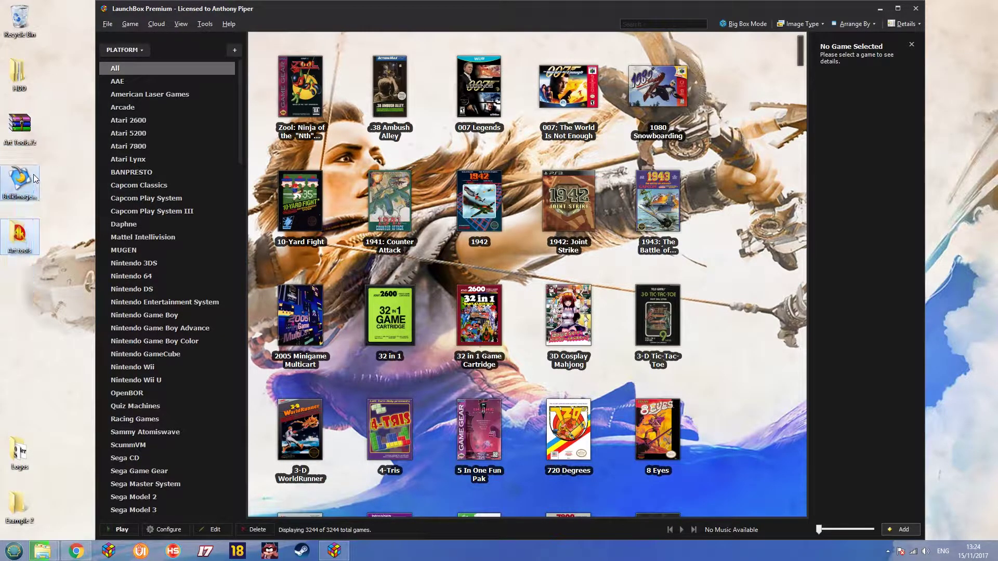
click(56, 320)
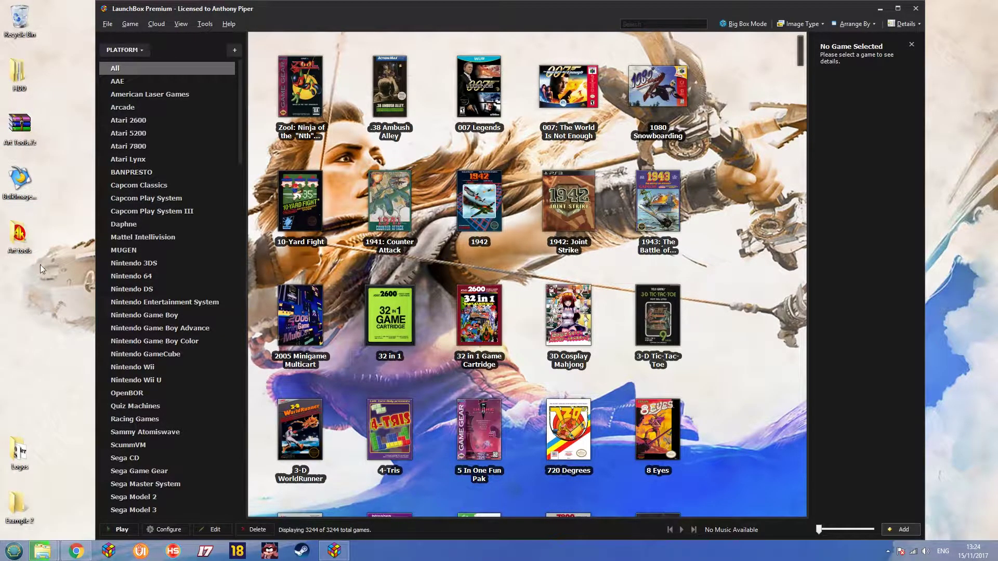
double_click(20, 235)
Move the Art tools window, then browse the Logos folder's game logo PNGs and minimize it
drag(202, 127, 290, 105)
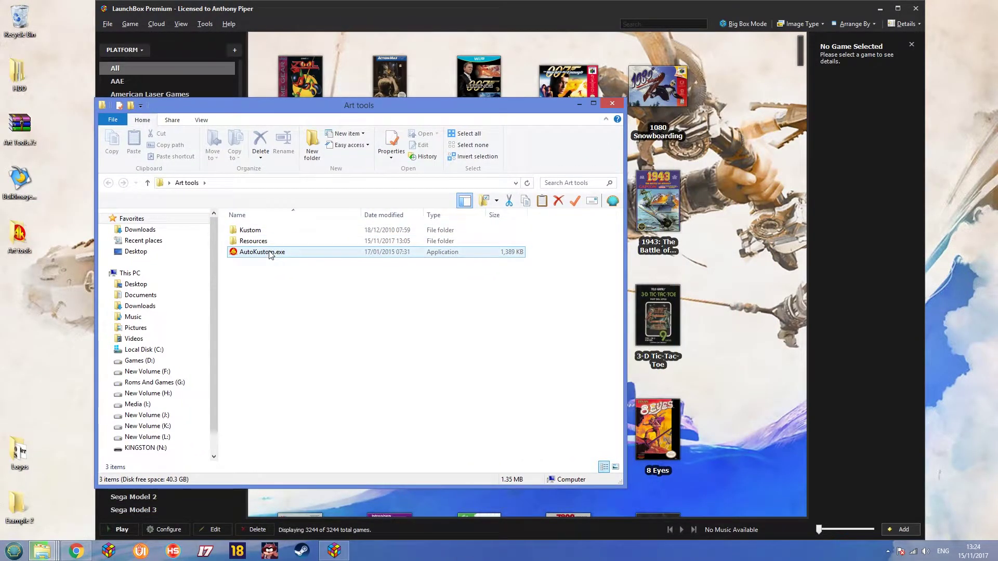
double_click(21, 453)
key(ctrl+a)
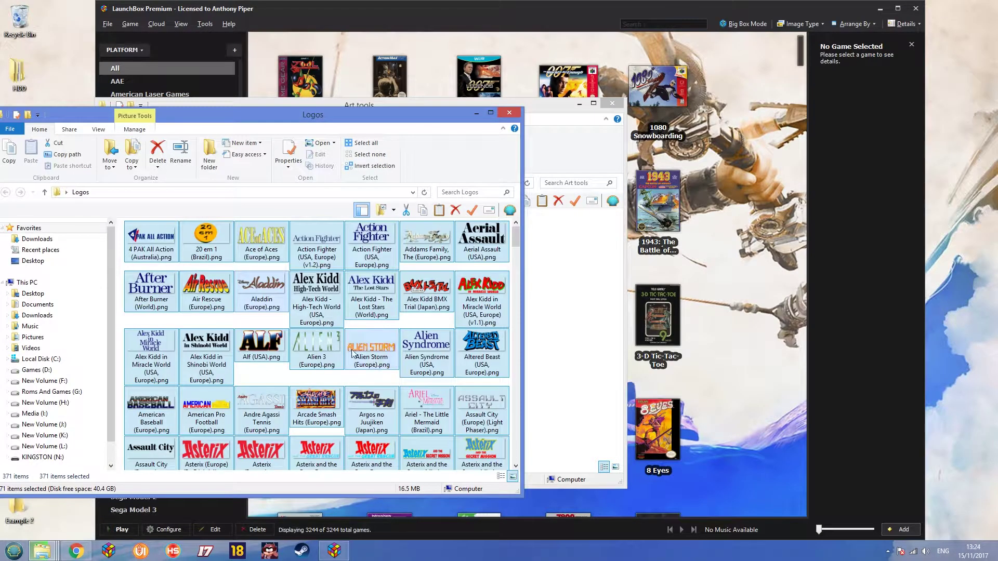
click(163, 260)
scroll(280, 406, down, 15)
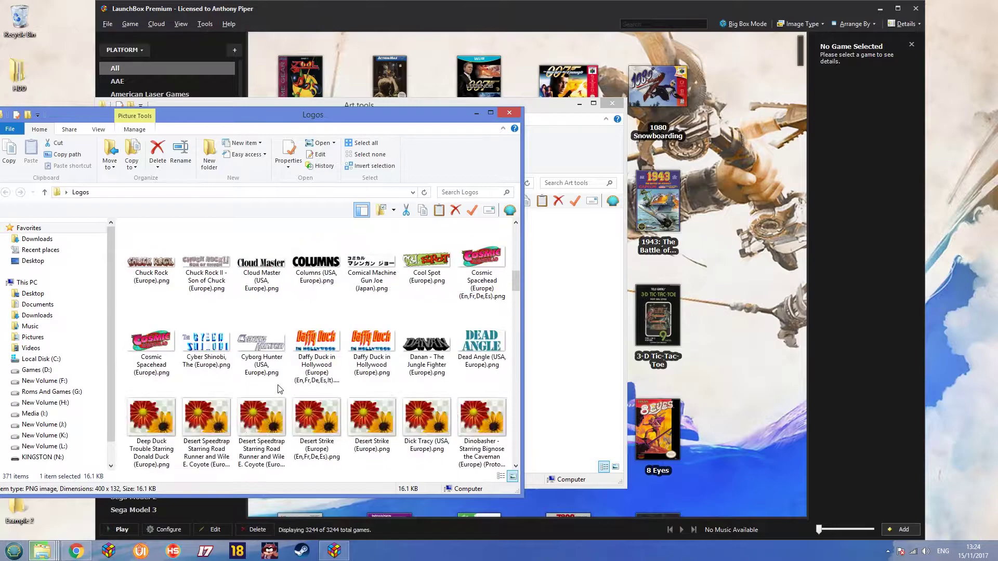
scroll(280, 389, down, 20)
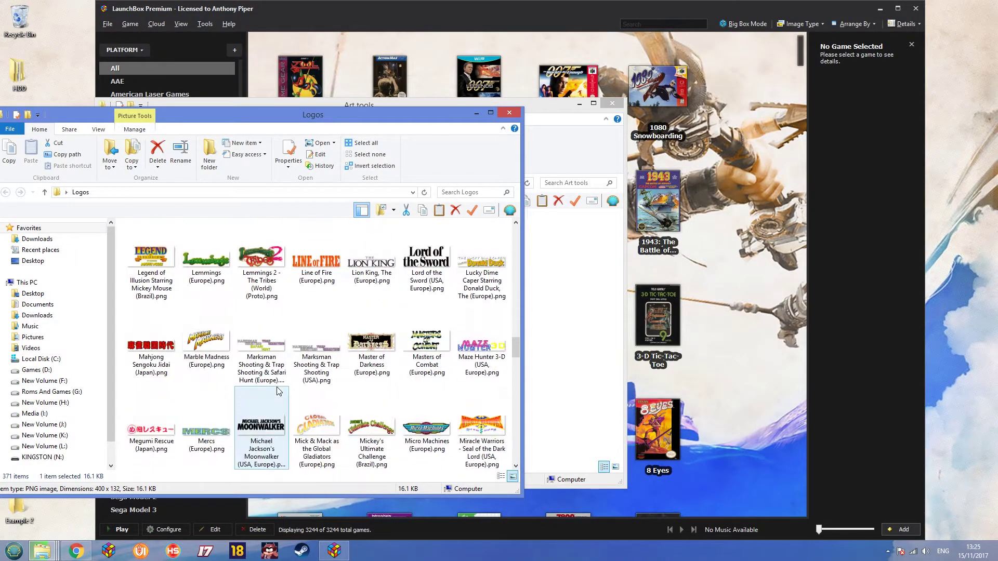
scroll(277, 392, down, 15)
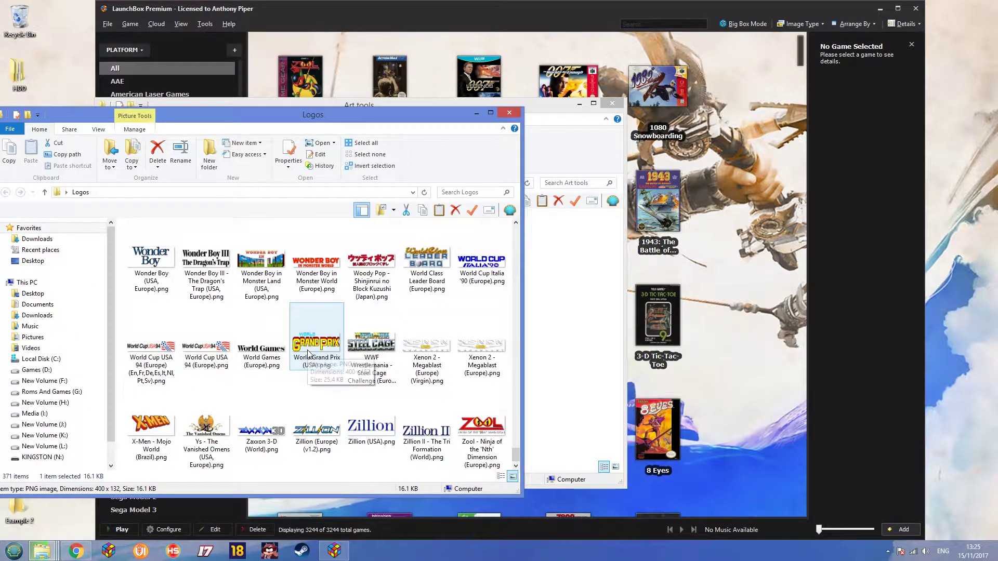
scroll(406, 354, up, 10)
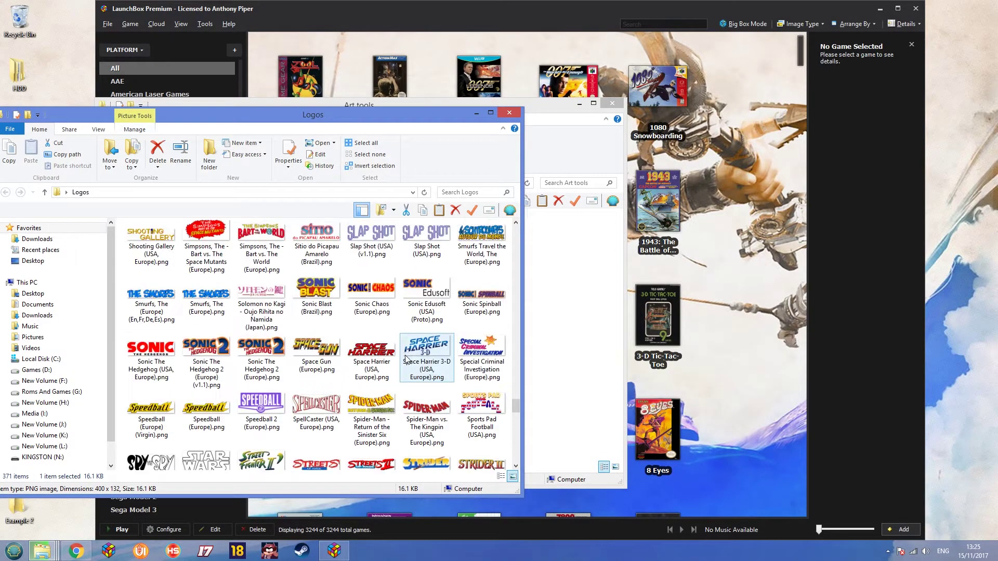
scroll(406, 353, down, 6)
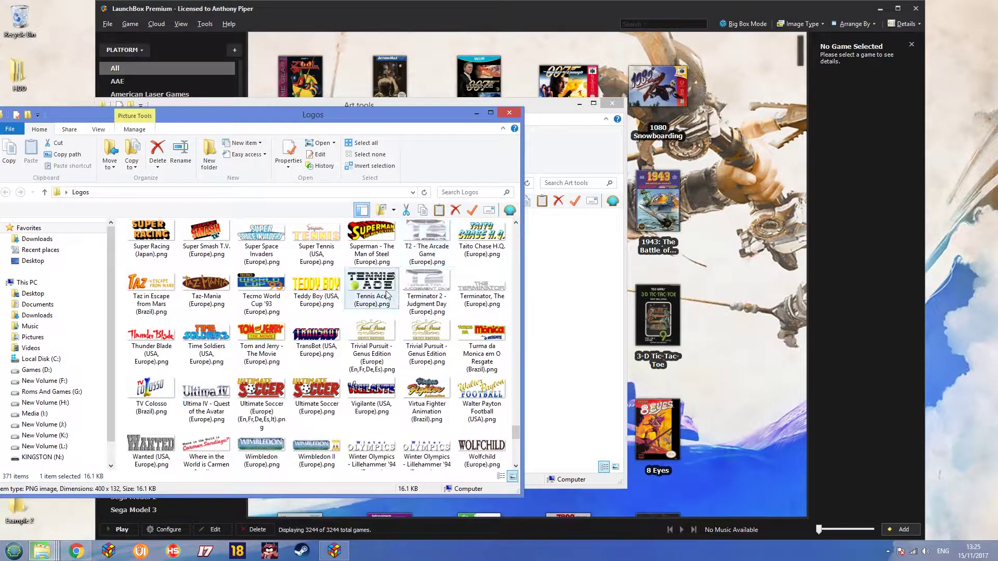
click(476, 116)
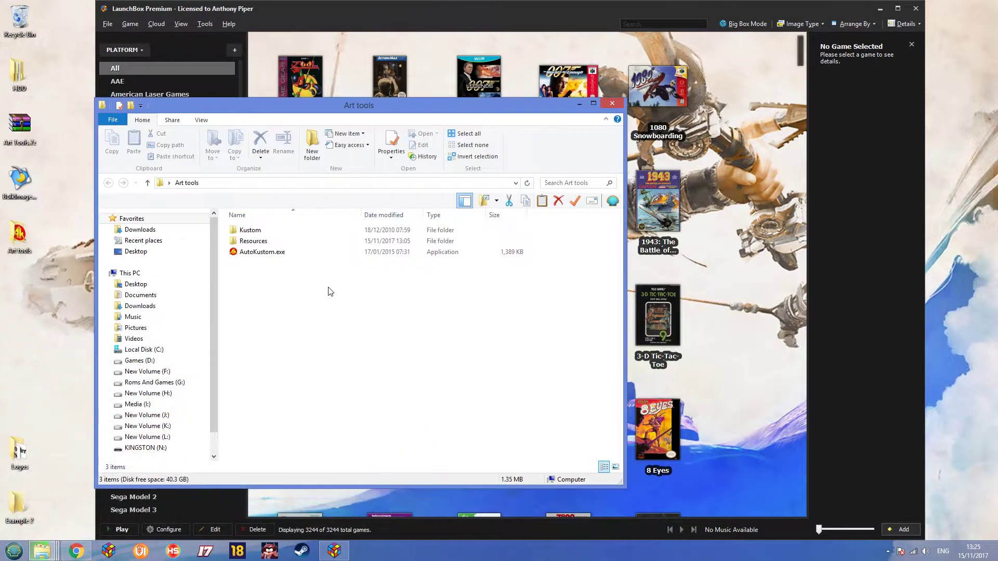
Launch AutoKustom.exe and preview the Sega Master System wheel template
double_click(259, 253)
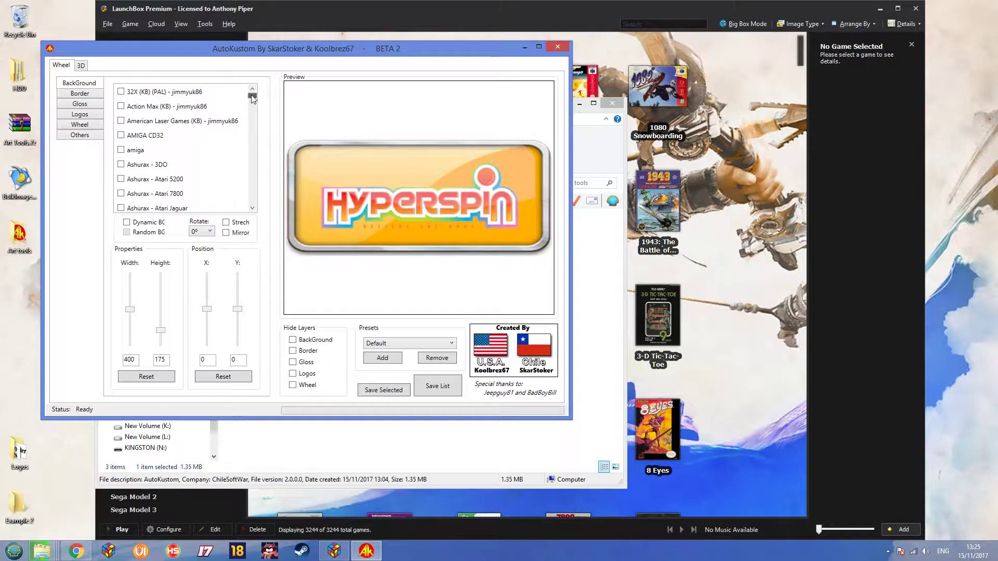
scroll(253, 159, down, 4)
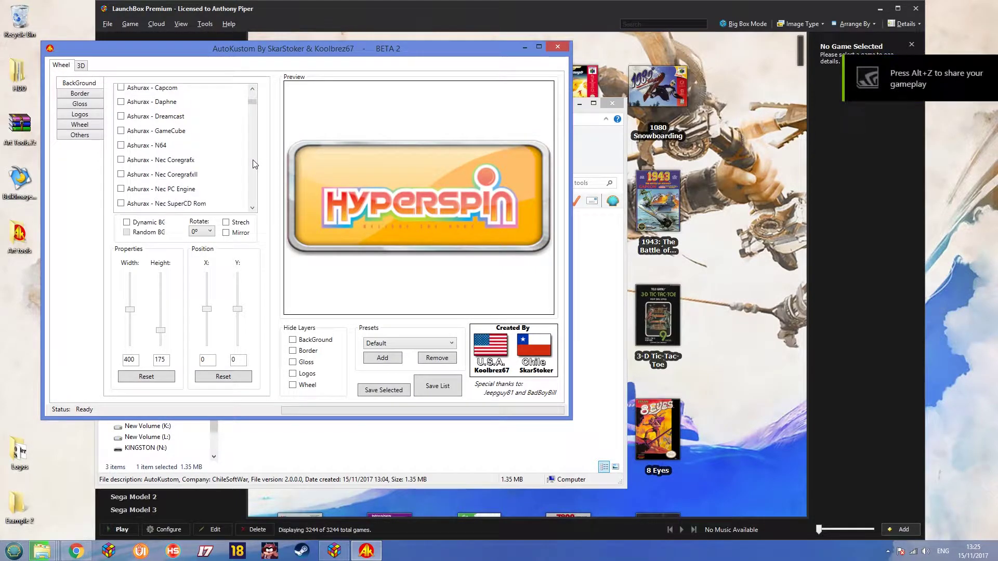
scroll(253, 160, down, 3)
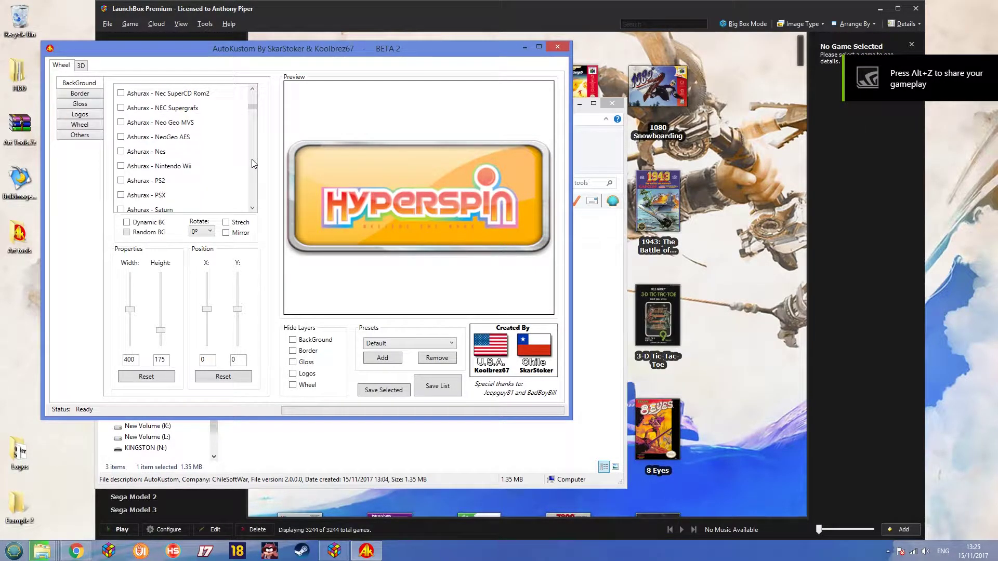
scroll(252, 160, down, 3)
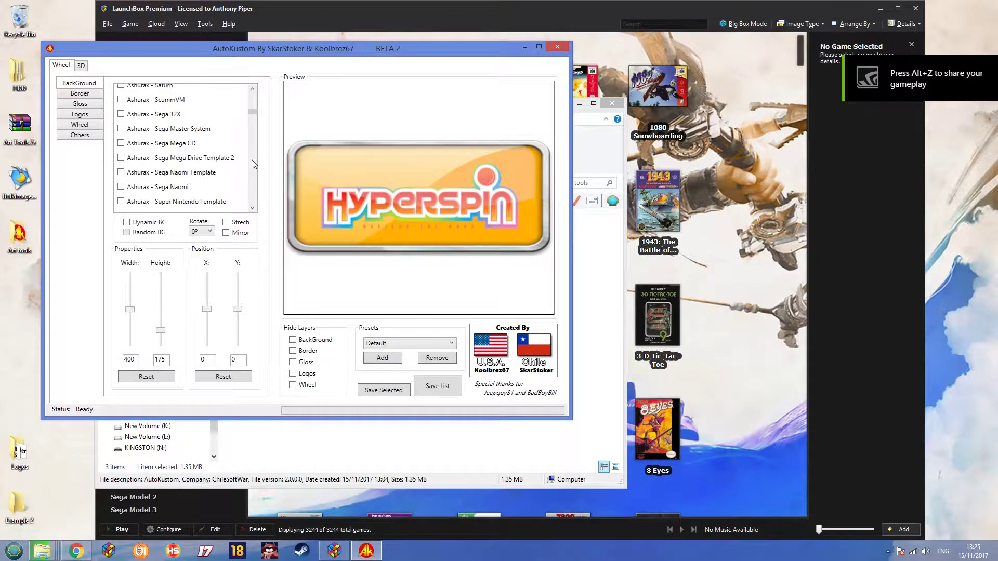
click(182, 129)
Apply the KB Sega Master System background to the wheel
scroll(225, 159, down, 3)
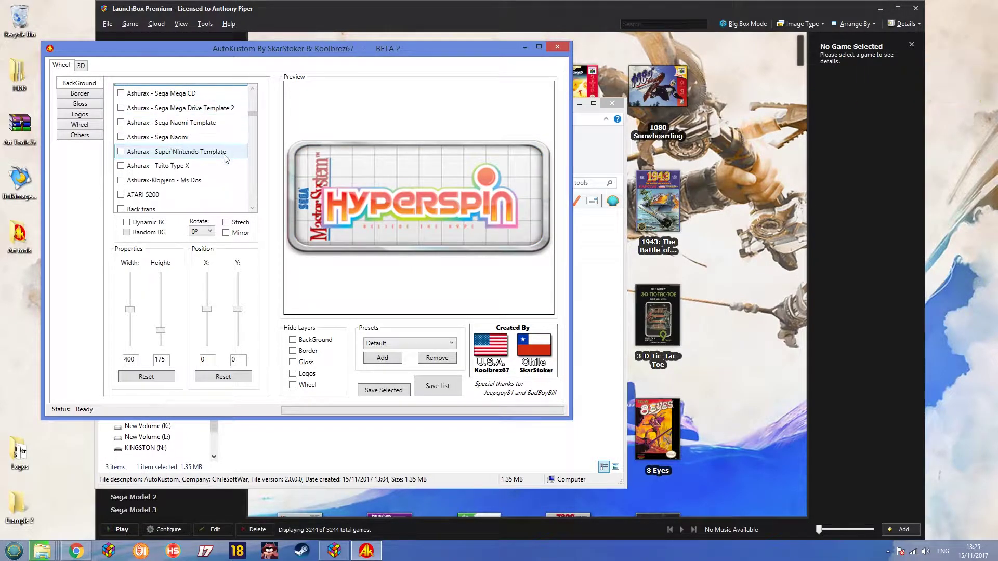
scroll(225, 158, down, 3)
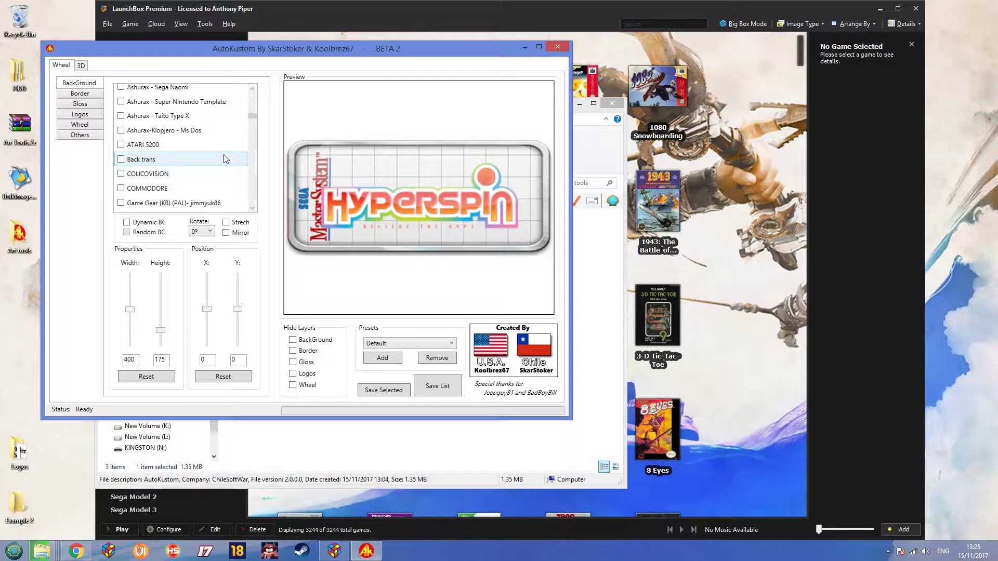
scroll(224, 154, down, 1)
scroll(224, 154, up, 1)
scroll(225, 159, down, 3)
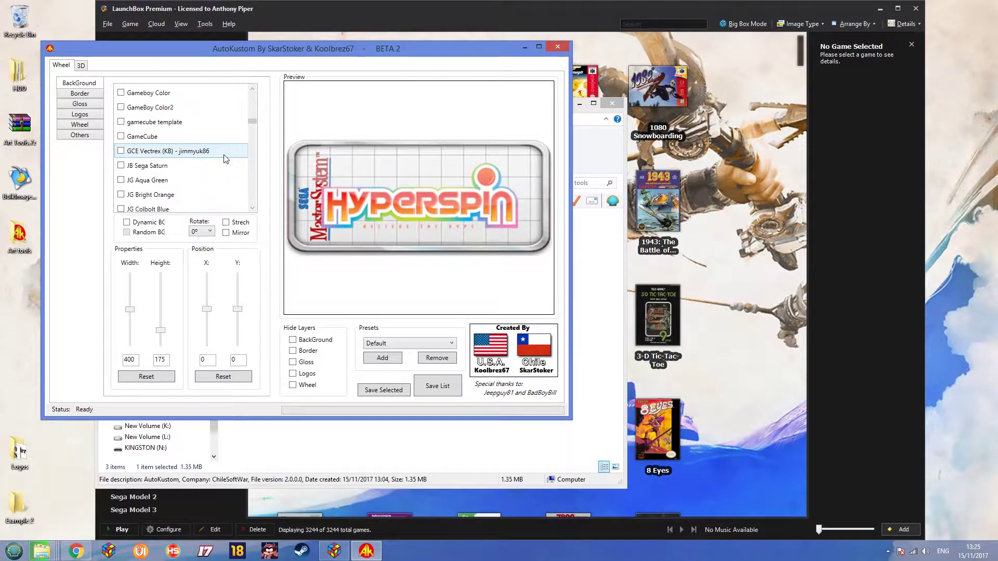
scroll(225, 159, down, 4)
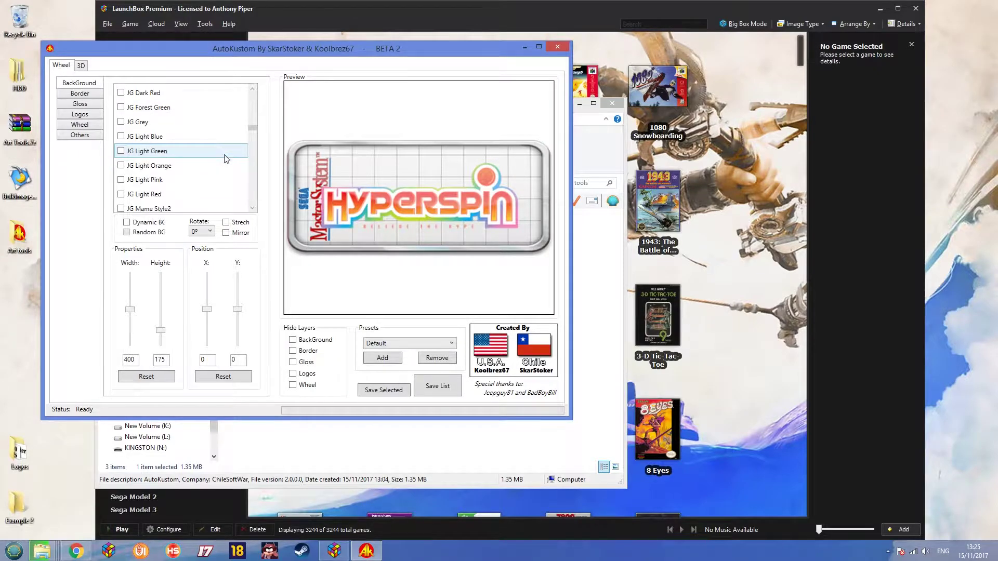
scroll(226, 158, down, 5)
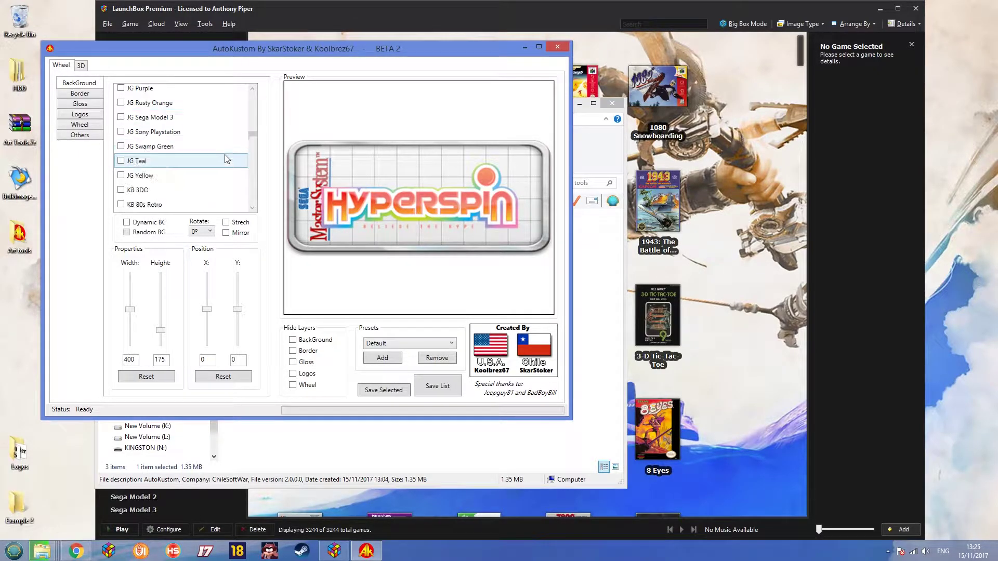
scroll(225, 158, down, 4)
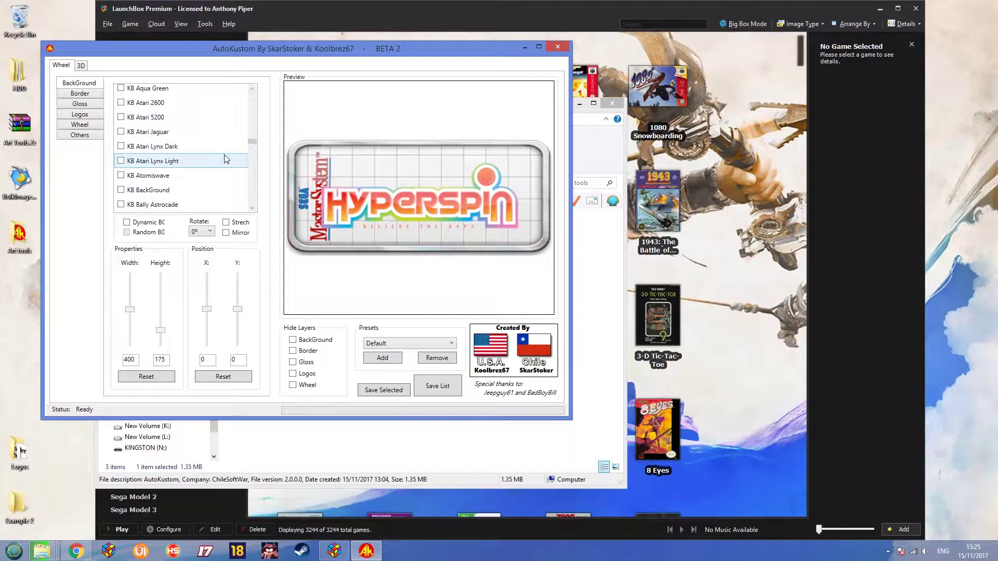
scroll(225, 158, down, 6)
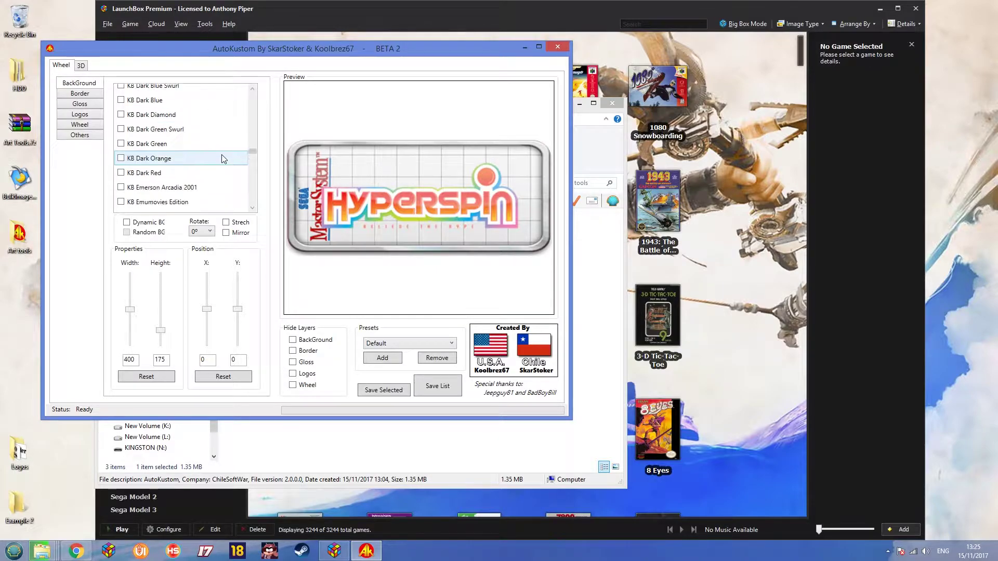
scroll(224, 158, down, 5)
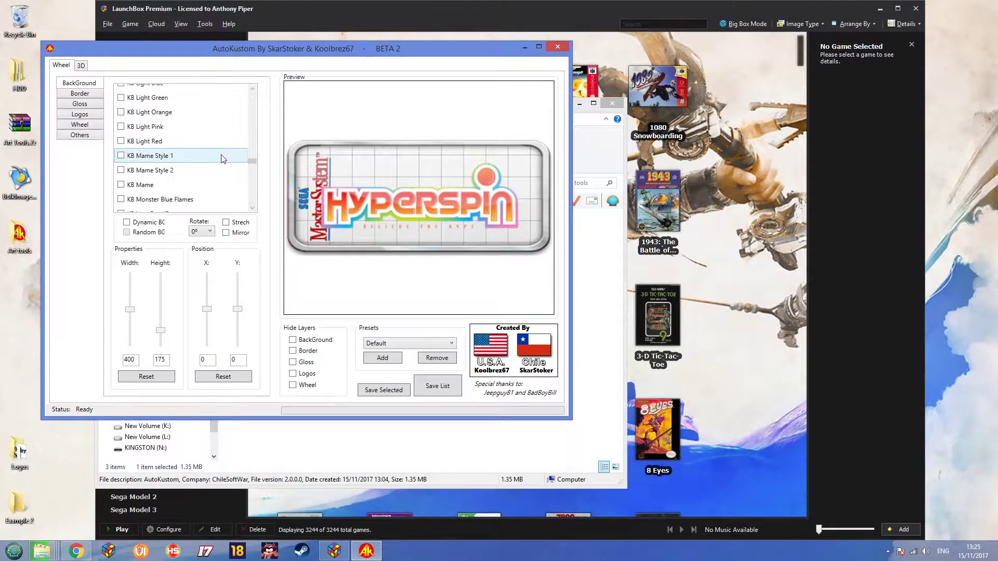
scroll(223, 158, down, 6)
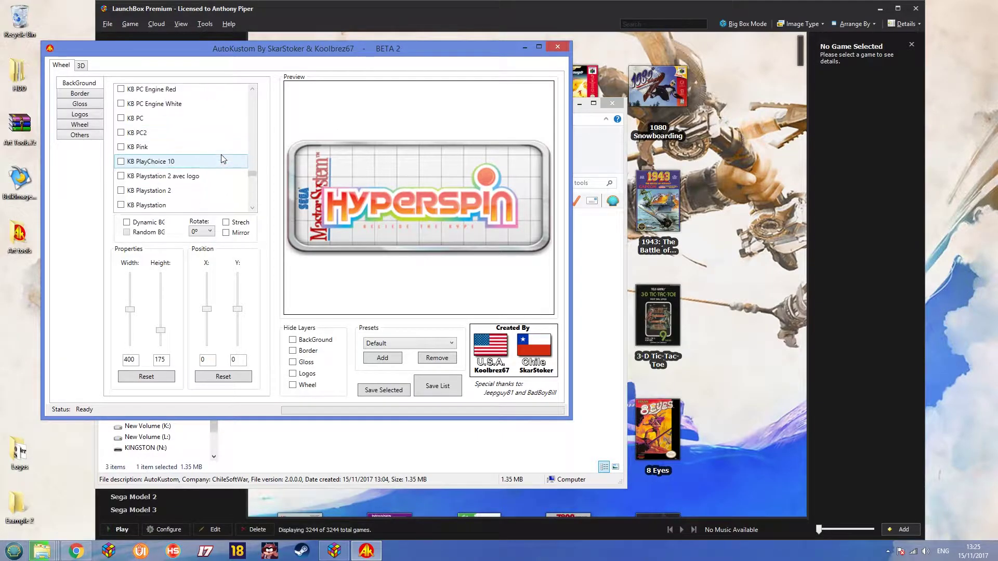
scroll(223, 158, down, 3)
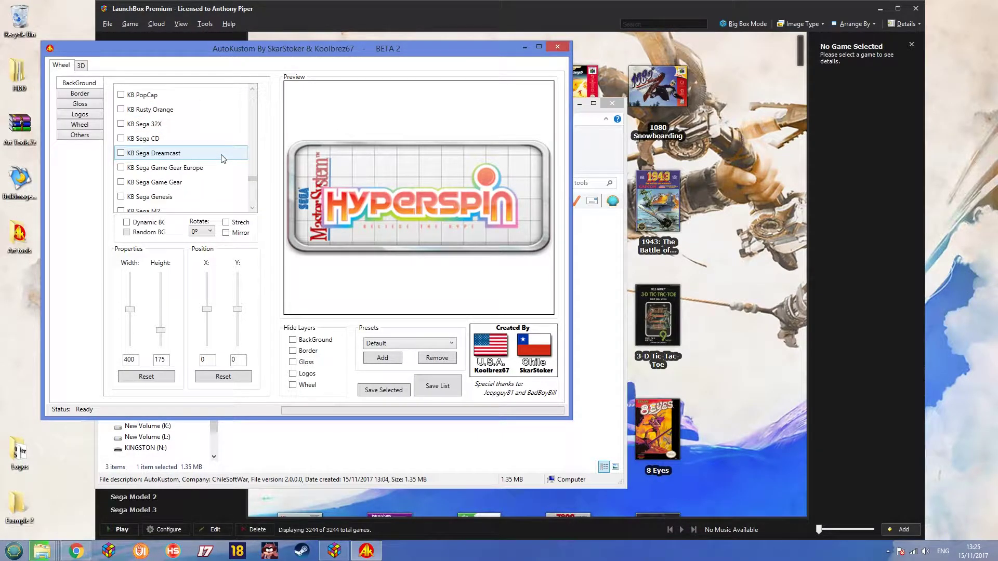
scroll(224, 158, down, 1)
click(179, 201)
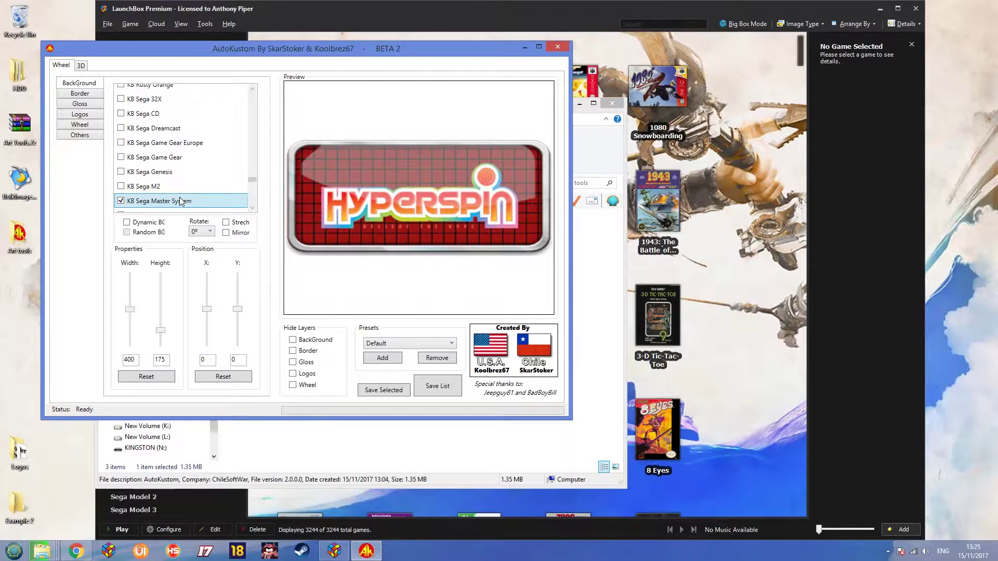
Give the wheel the KB Steel Border after trying KB Steel Carbon
click(87, 94)
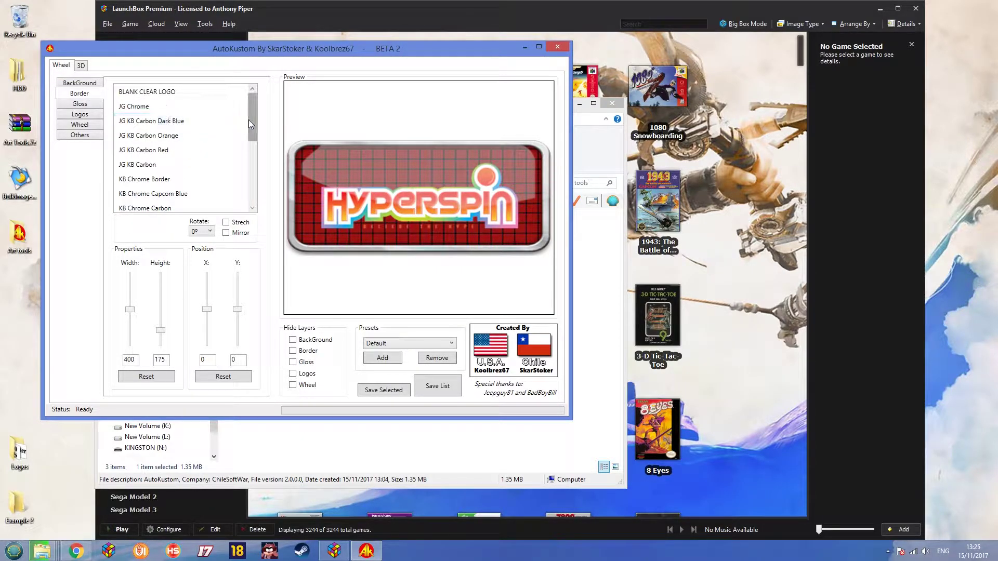
drag(250, 121, 249, 185)
click(160, 177)
click(149, 162)
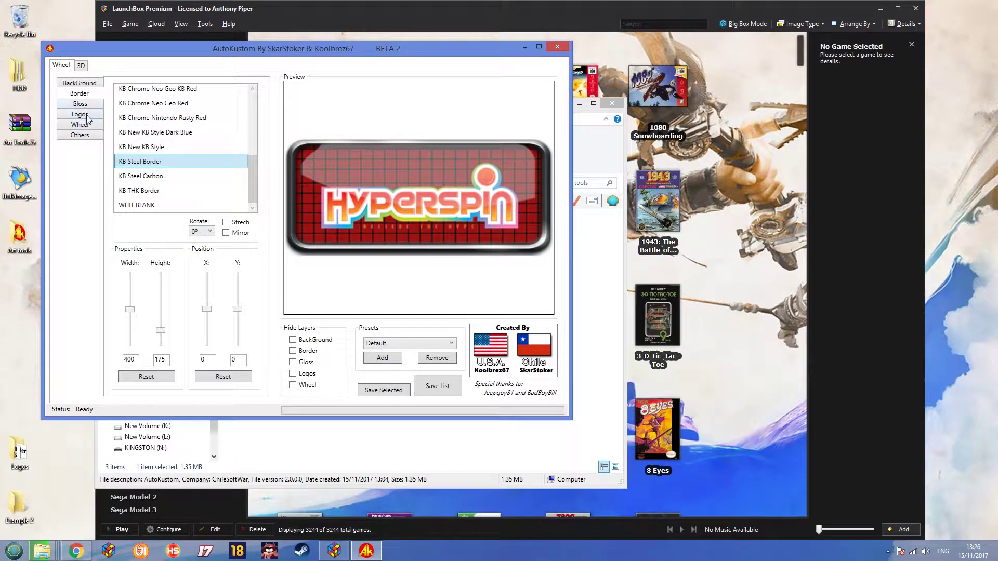
Set the wheel gloss to NoGloss
click(87, 119)
click(83, 126)
click(97, 104)
click(156, 164)
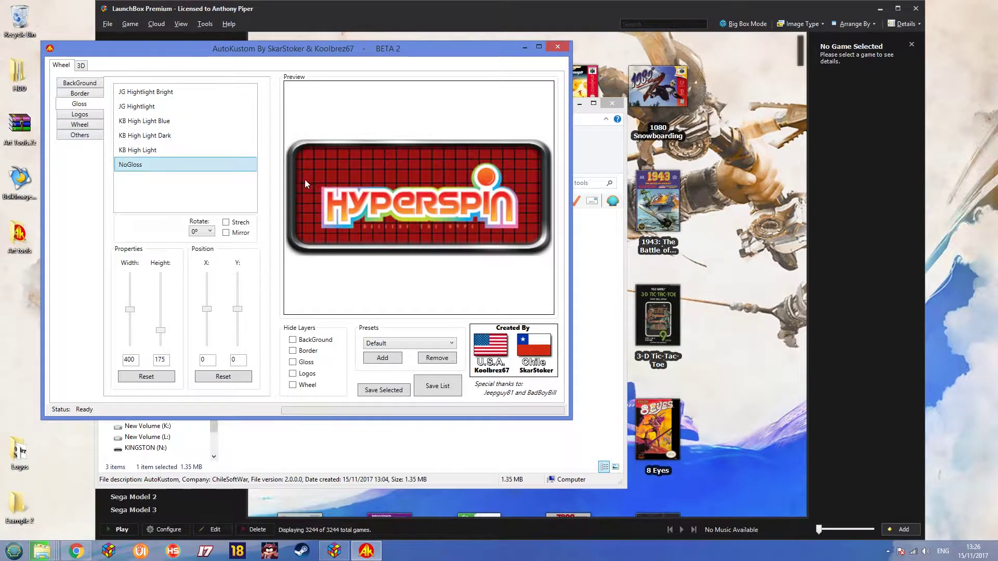
Add Desktop\Logos as the wheel logo source folder
click(82, 126)
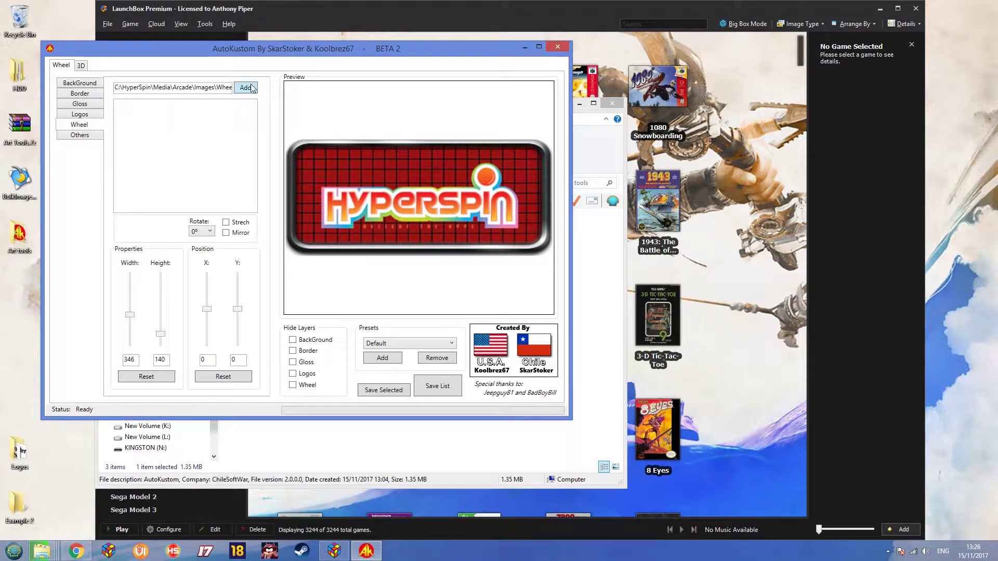
click(246, 88)
click(453, 346)
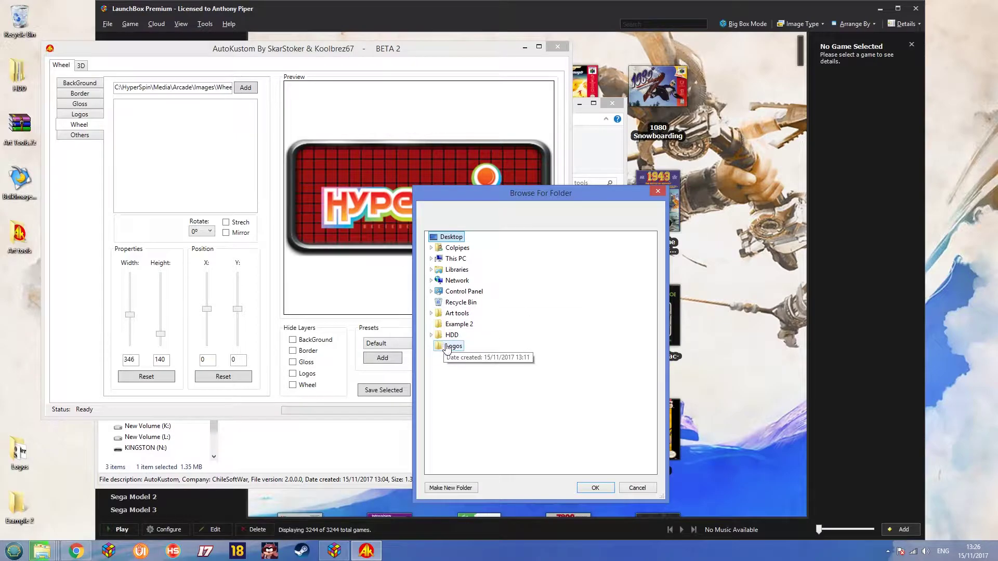
click(581, 489)
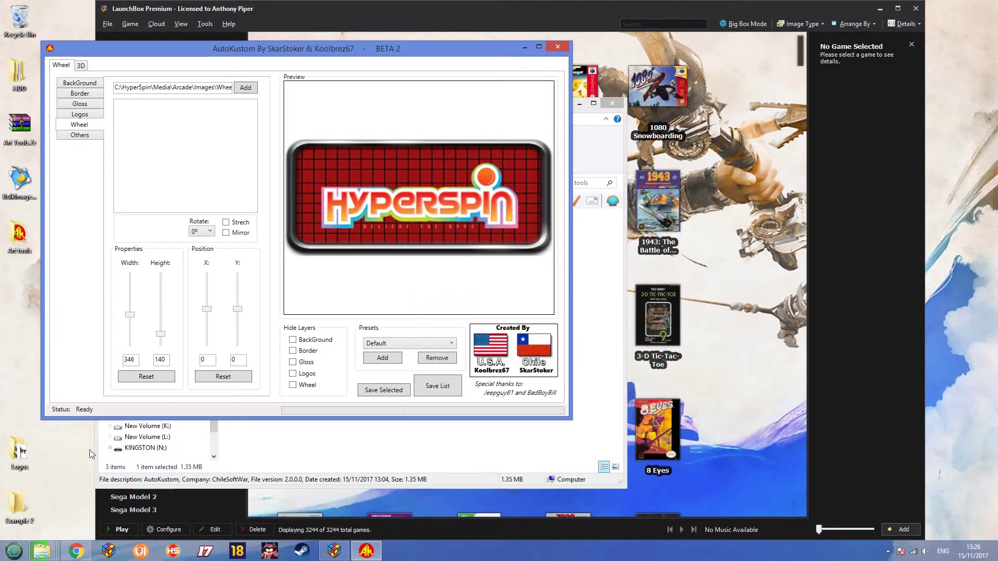
Check the logo images in the Logos folder, then minimize it
double_click(14, 457)
click(212, 258)
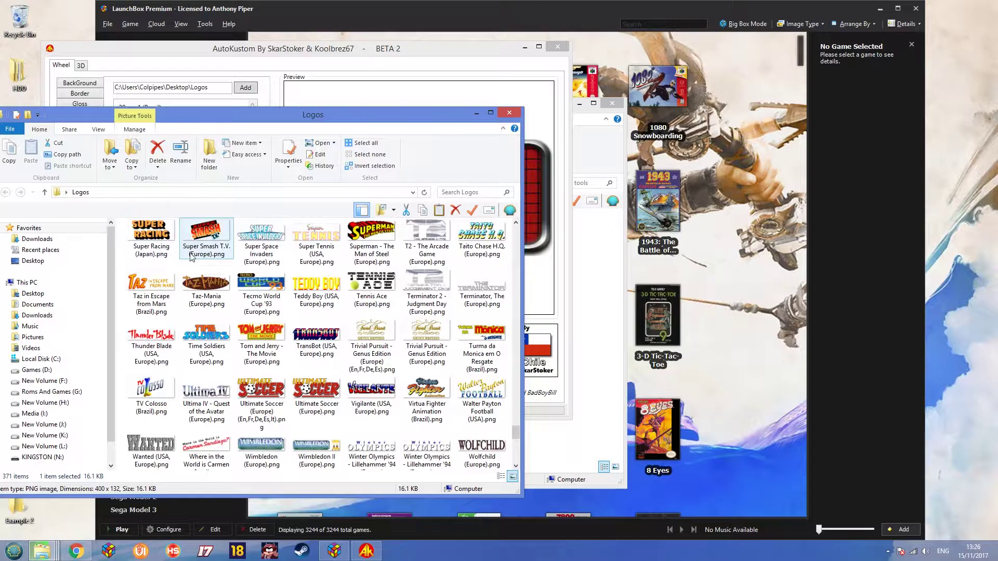
click(158, 254)
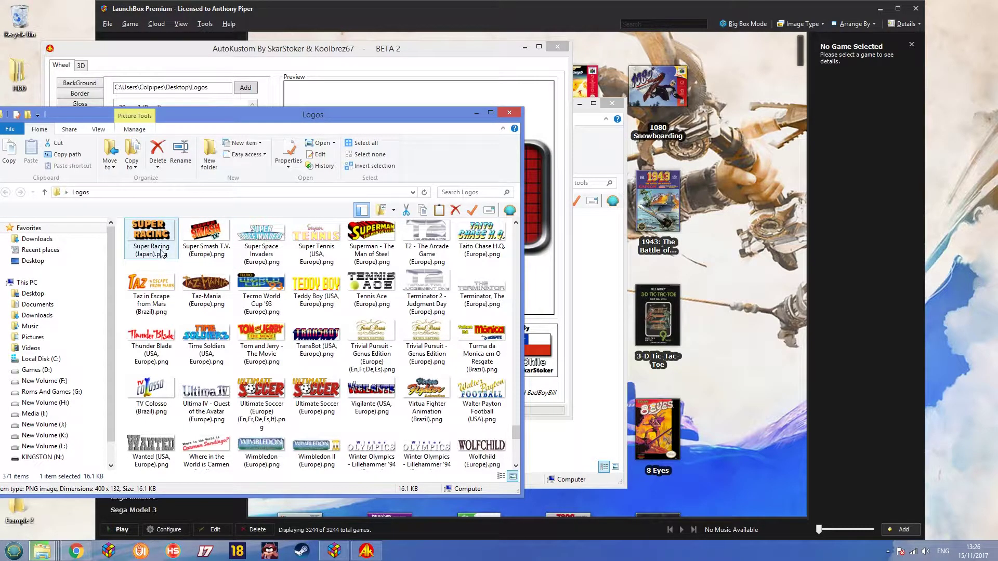
click(476, 114)
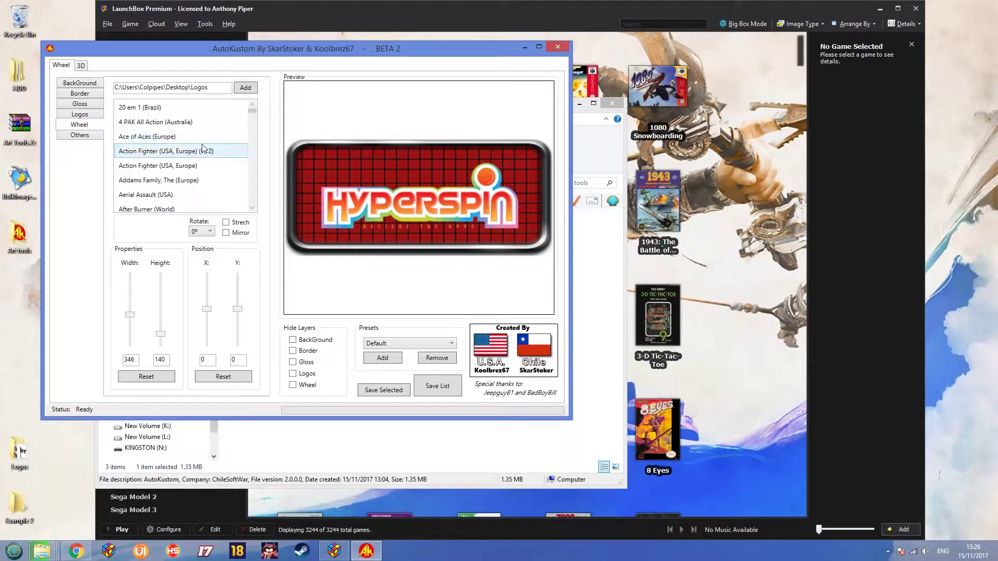
Step through the game logos from 4 PAK All Action to Alex Kidd - The Lost Stars
click(175, 123)
click(162, 140)
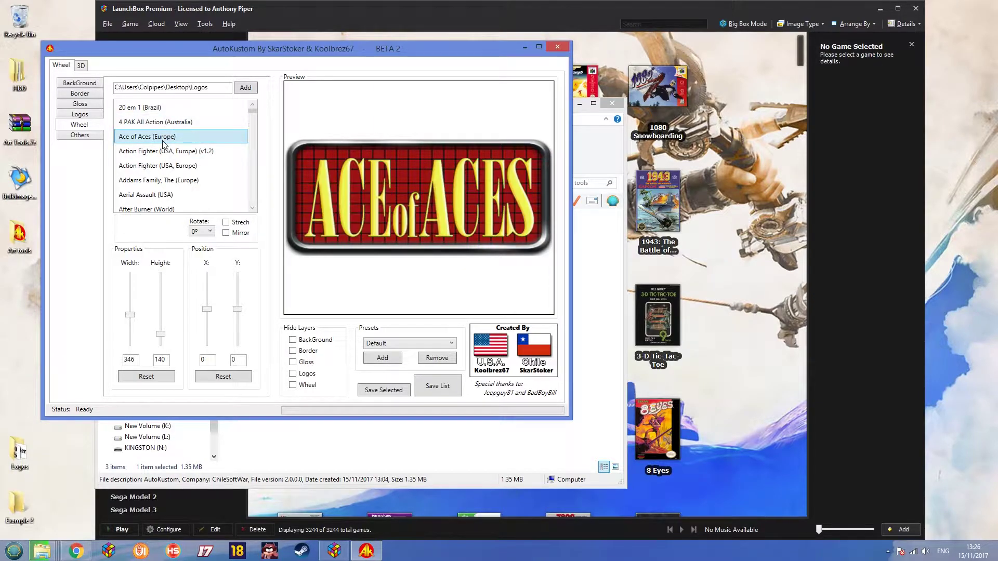
click(162, 165)
click(162, 180)
click(162, 196)
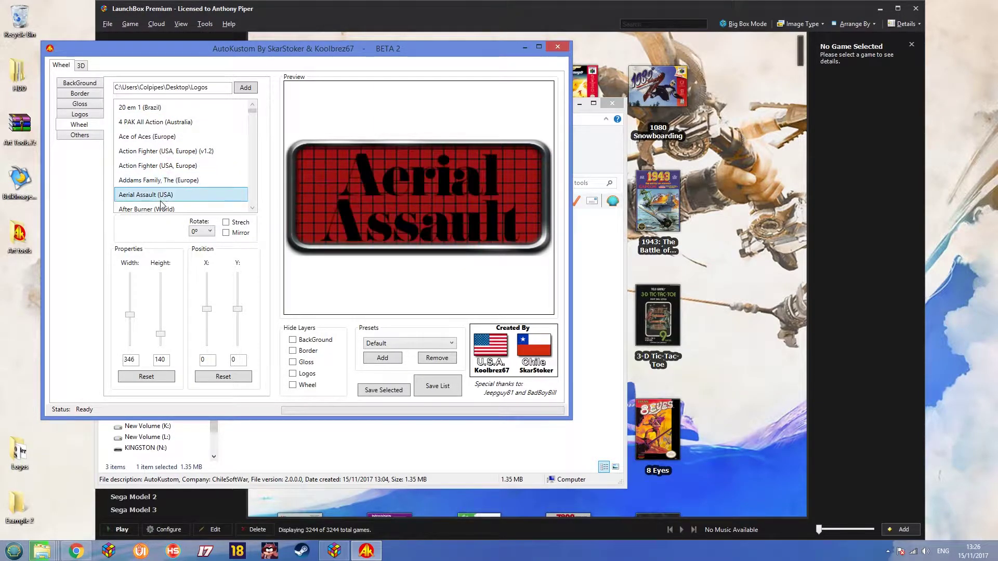
click(162, 209)
scroll(166, 198, down, 2)
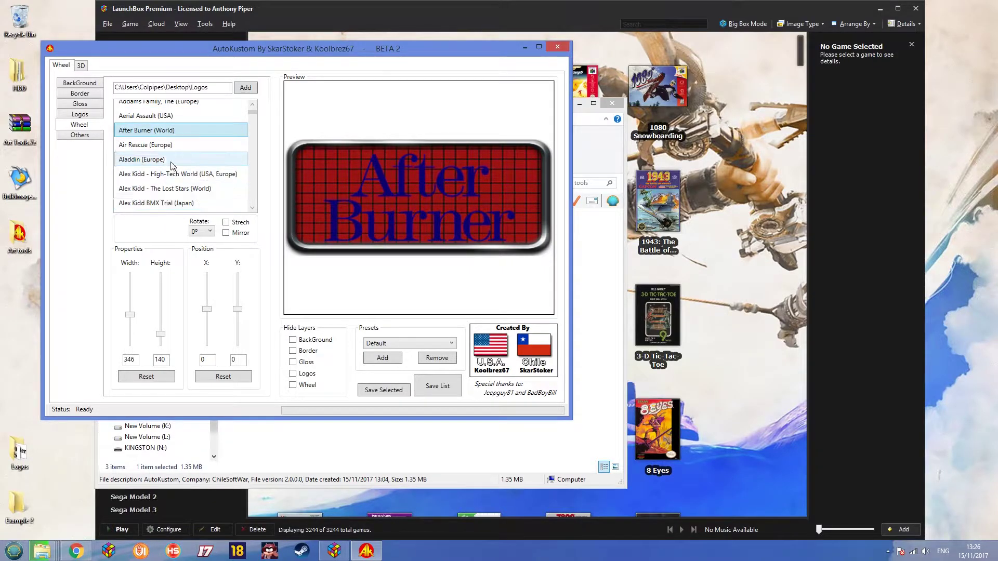
click(172, 161)
click(171, 174)
click(171, 188)
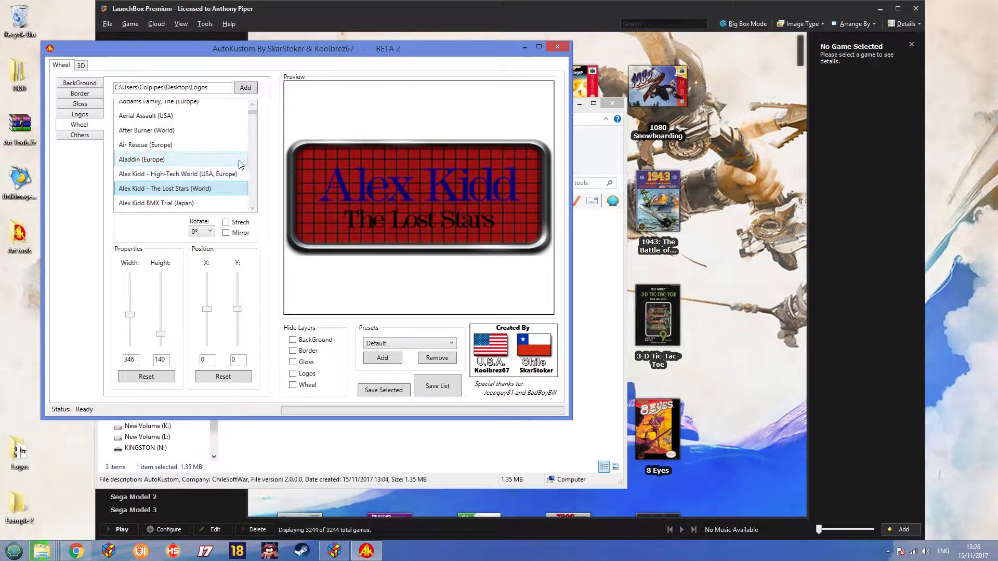
Preview the wii, ZX Spectrum, Taito Type X and Super Nintendo (KB) backgrounds
click(92, 86)
scroll(197, 182, down, 3)
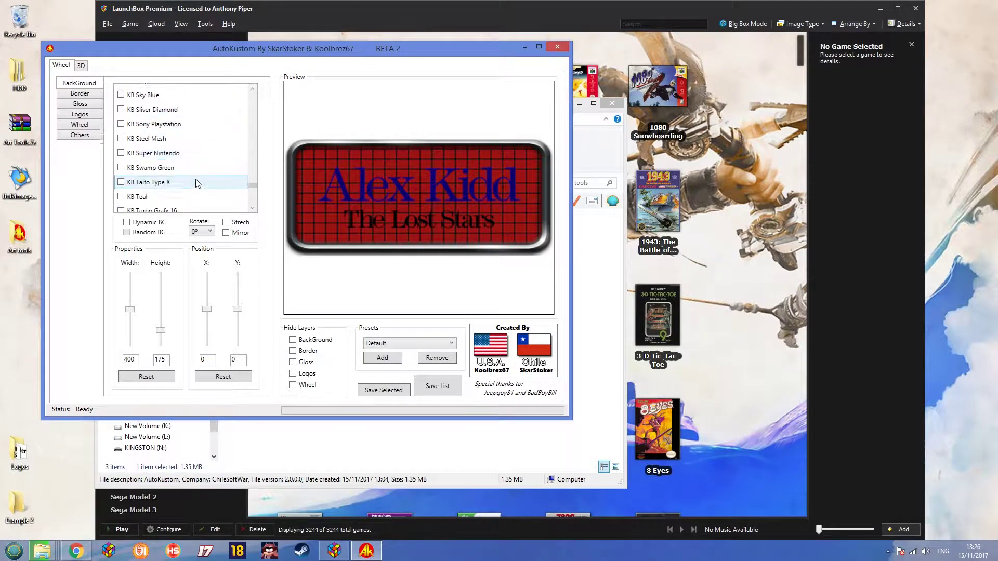
scroll(196, 183, down, 7)
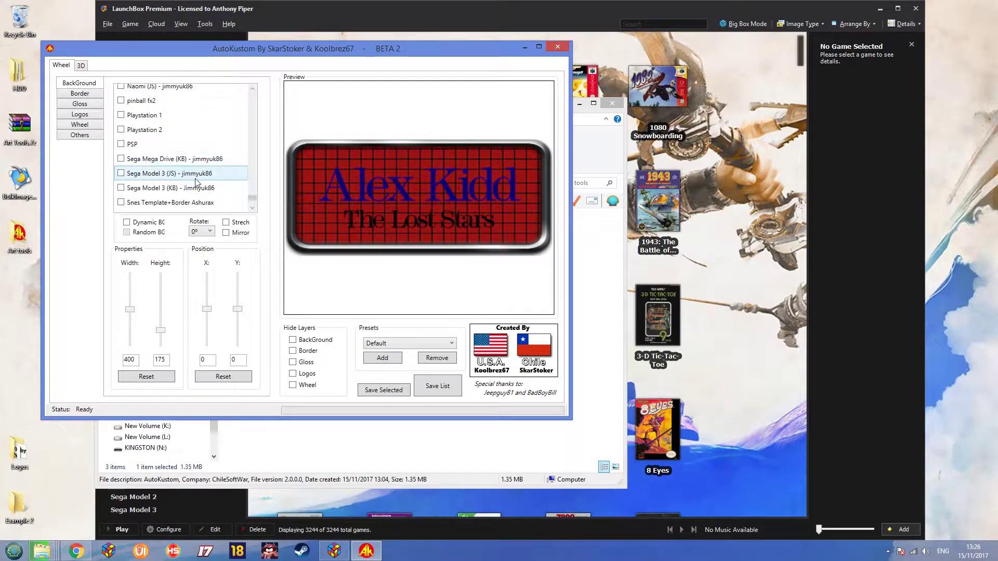
scroll(194, 179, down, 5)
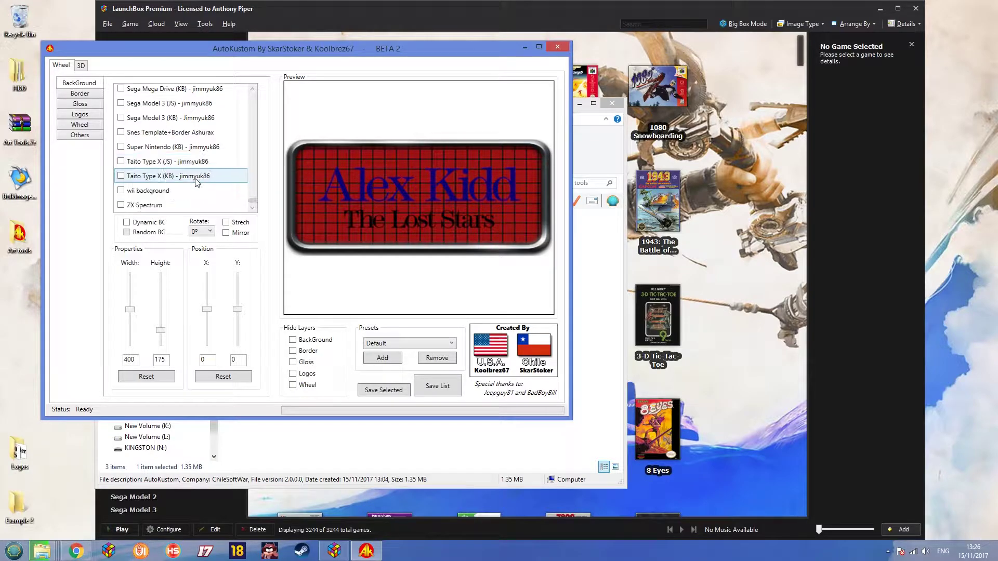
click(156, 191)
click(150, 205)
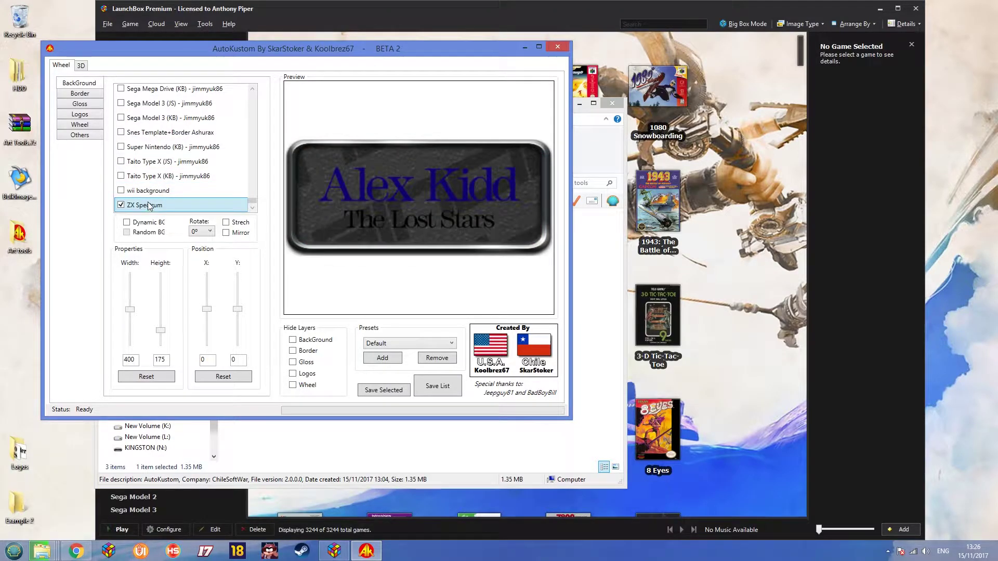
click(160, 176)
click(161, 161)
click(162, 147)
Preview the Snes Template, Sega Model 3, Mega Drive, Playstation 2, MUGEN and blue-grid backgrounds
scroll(163, 151, up, 1)
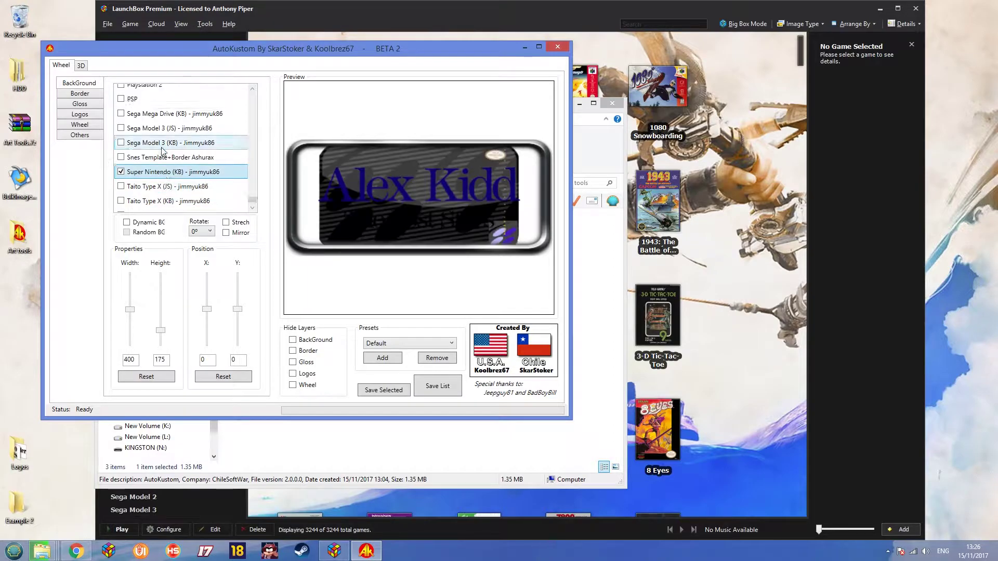
click(163, 159)
click(162, 144)
click(162, 130)
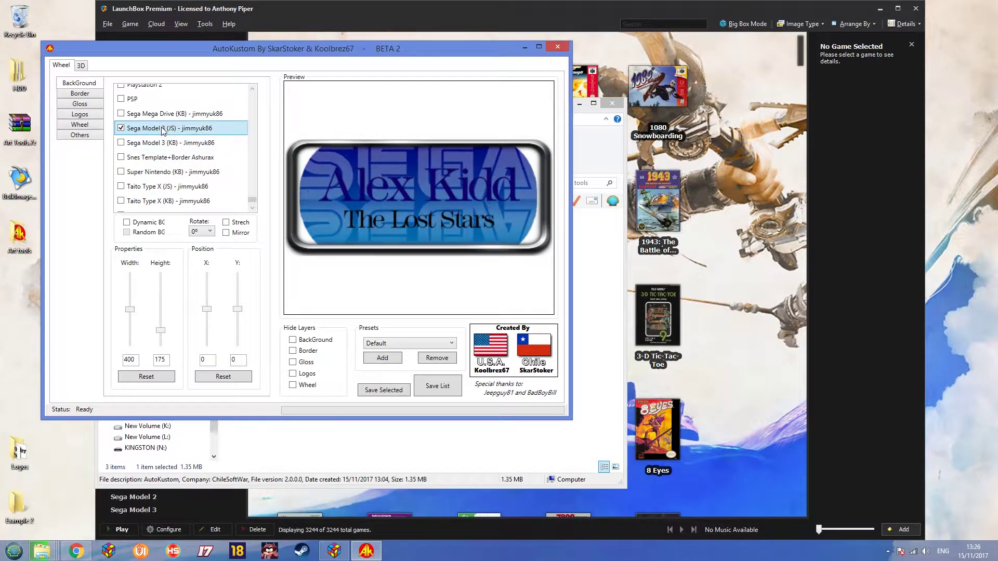
scroll(163, 130, up, 2)
click(143, 189)
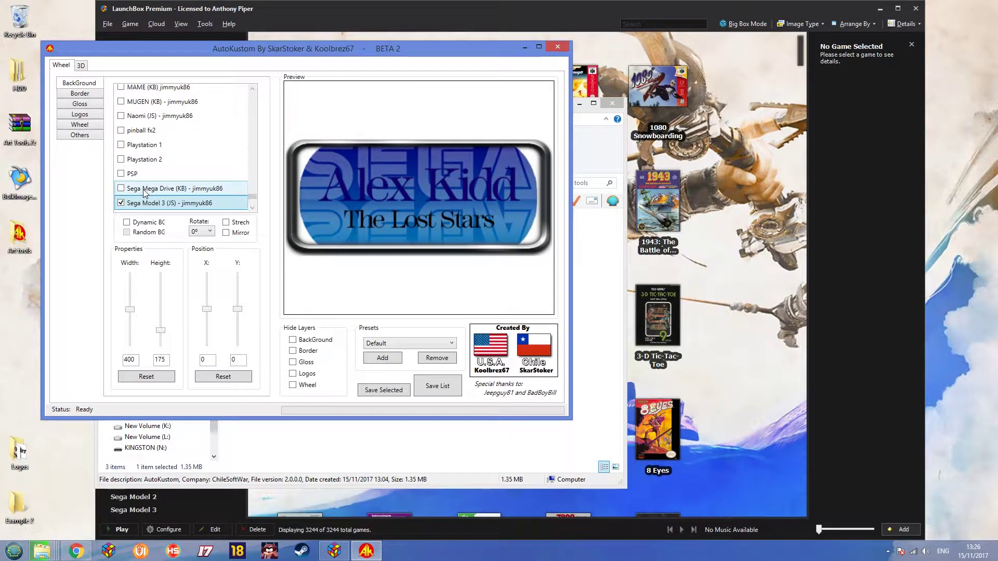
click(146, 160)
scroll(148, 158, up, 1)
click(151, 151)
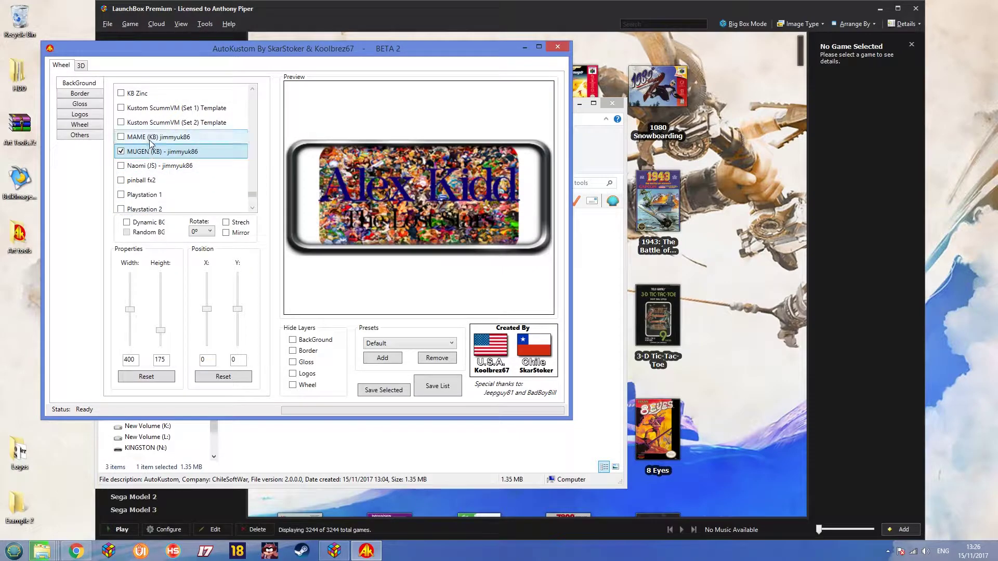
click(150, 138)
Try KB Teal, then settle on the red-grid KB Sega Master System background
scroll(152, 156, up, 4)
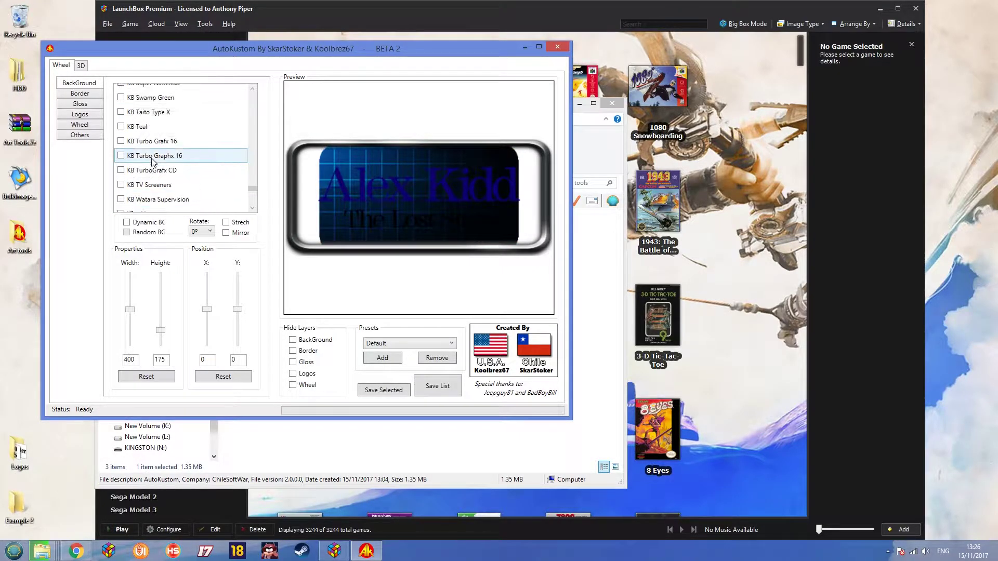
scroll(152, 159, up, 1)
click(152, 145)
scroll(152, 154, up, 2)
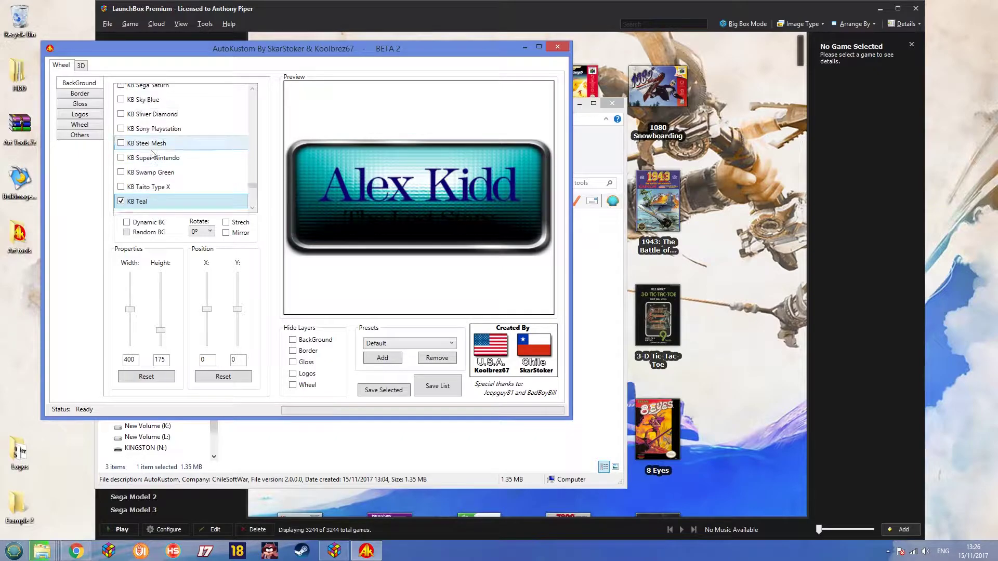
scroll(151, 153, up, 1)
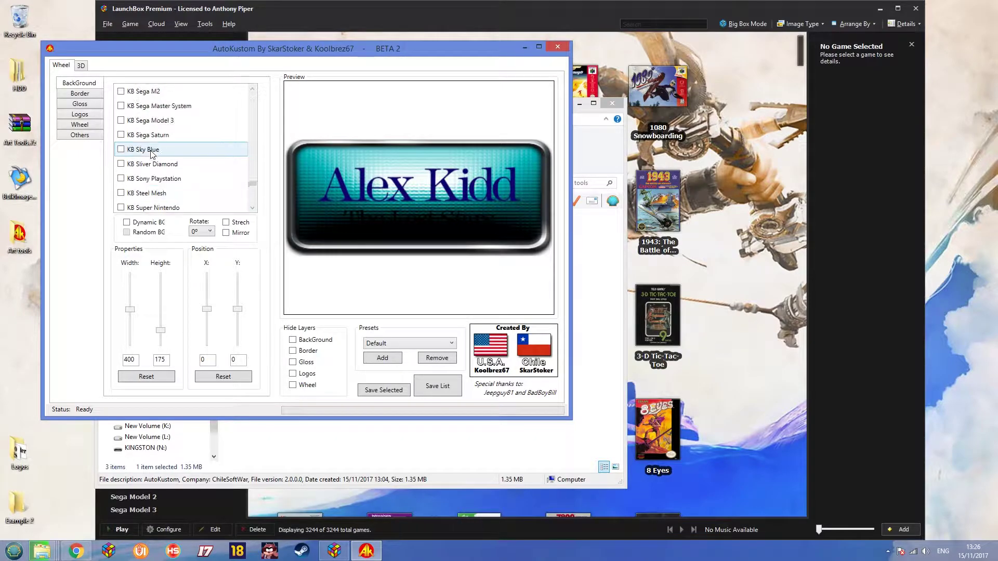
scroll(151, 154, up, 1)
click(151, 156)
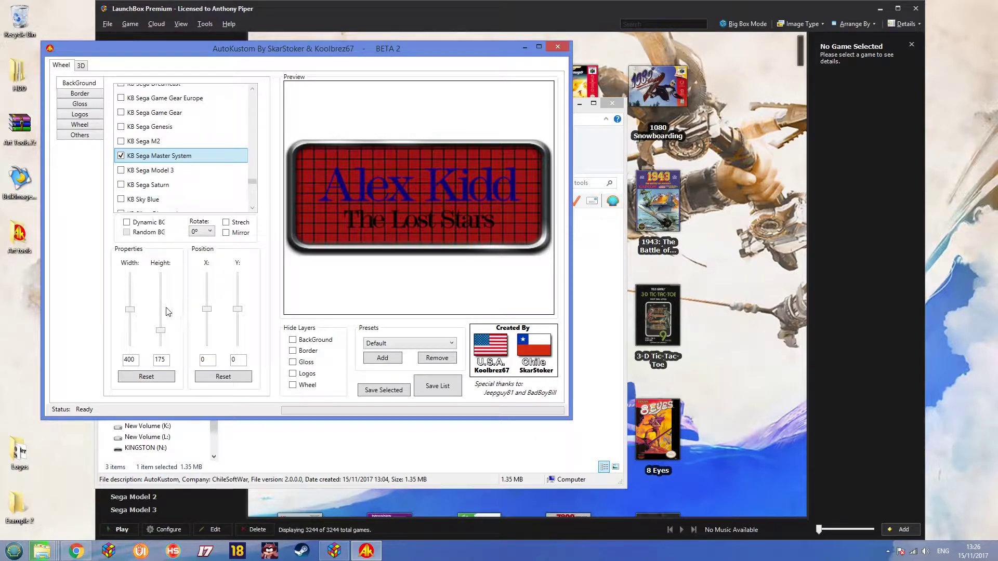
Check the 400 × 175 canvas size, then create a New folder on the desktop
click(78, 126)
click(78, 136)
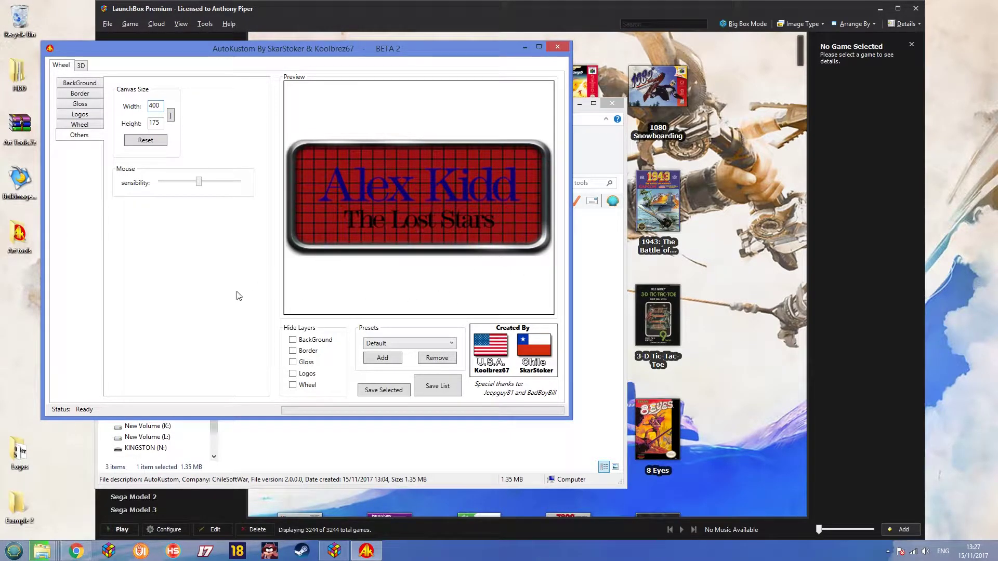
right_click(3, 433)
mouse_move(41, 409)
click(150, 400)
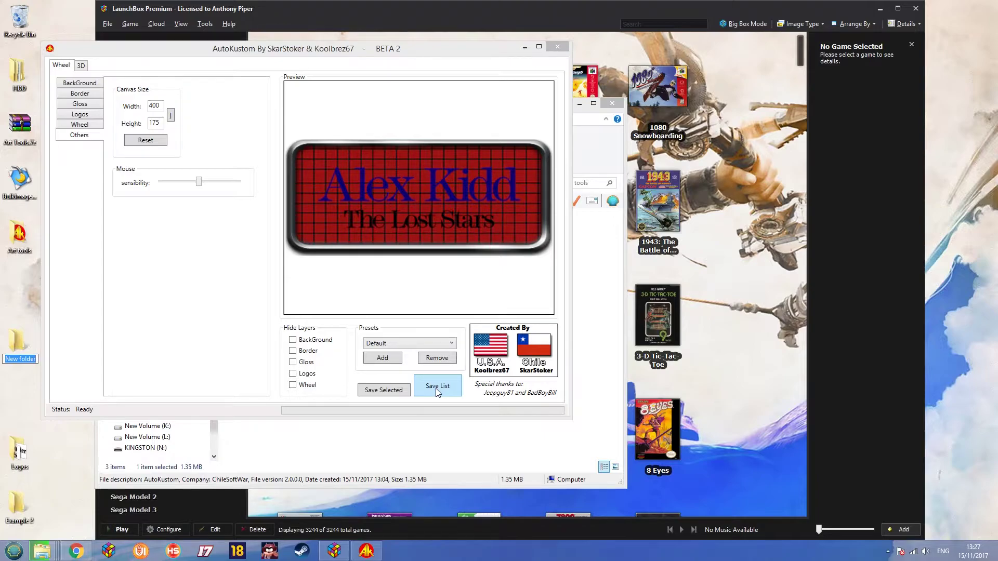
Pick Sega Master System as manufacturer, leaving 'Logos of manufacturers add' unticked
click(66, 115)
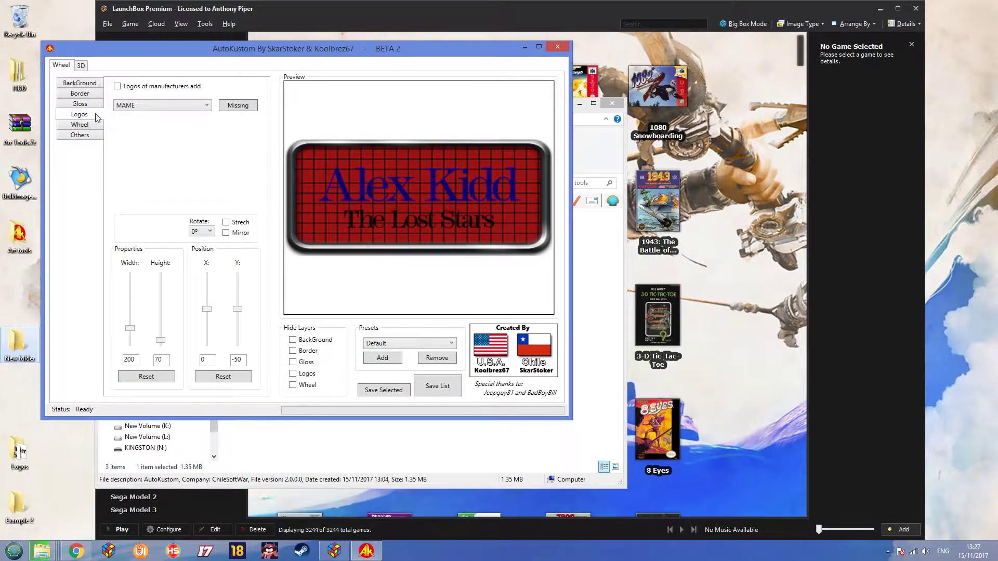
click(159, 106)
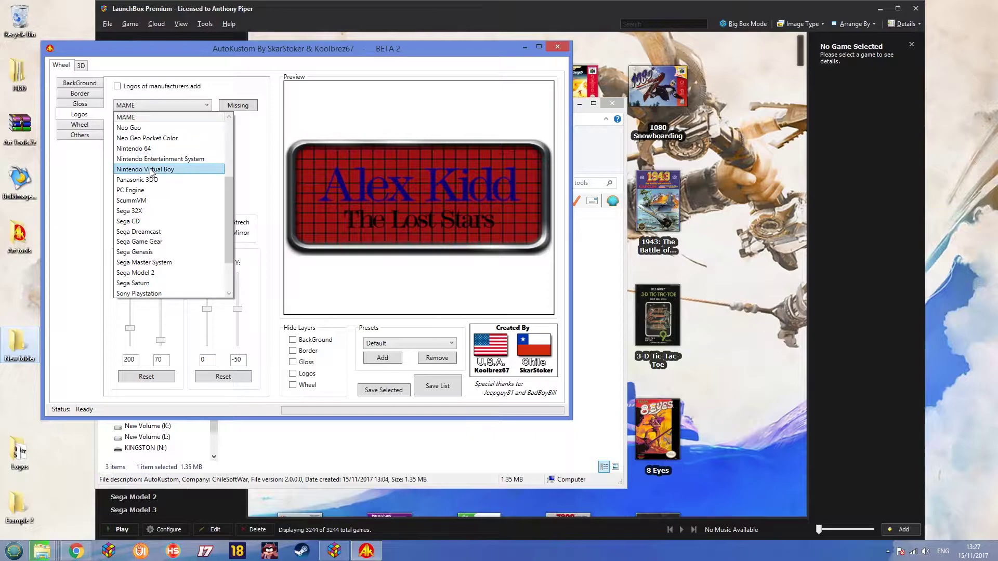
scroll(155, 263, down, 2)
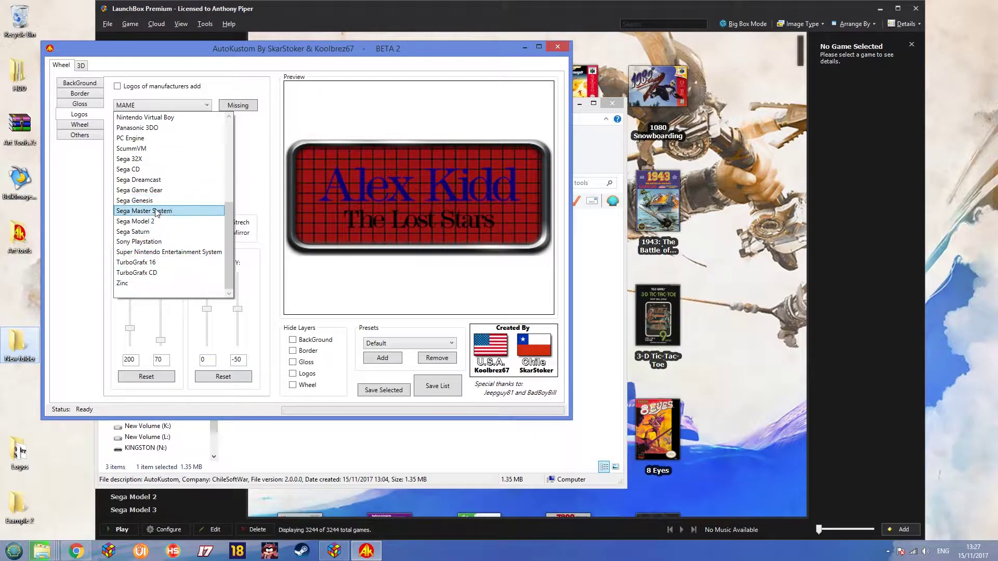
click(158, 213)
click(122, 87)
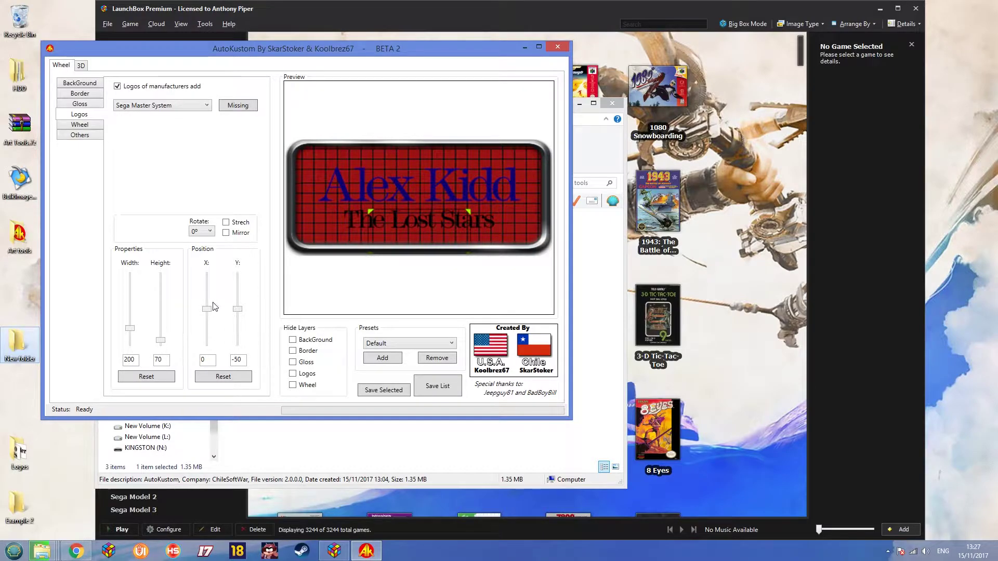
click(117, 86)
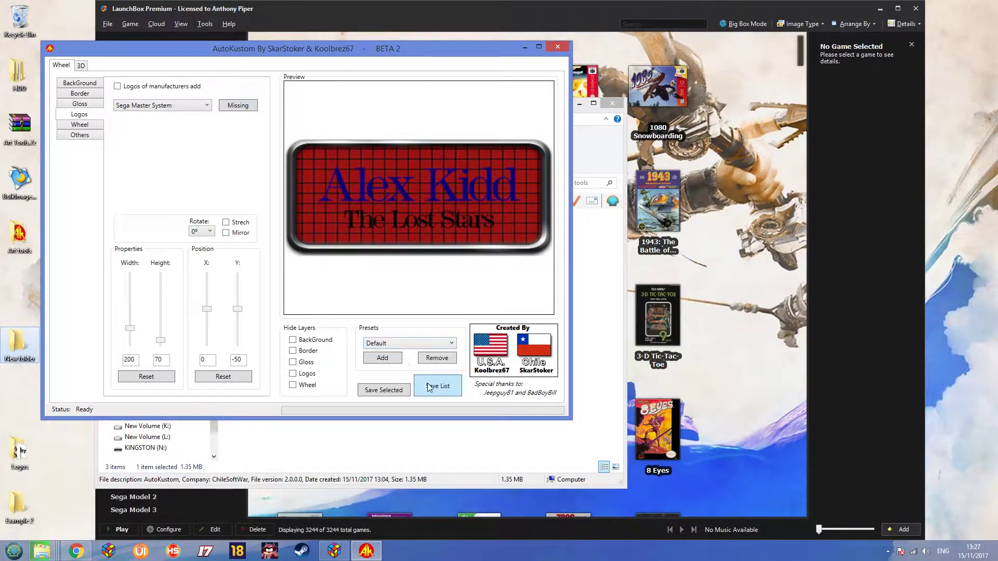
Keep the Default preset and save wheels for the whole list into the desktop New folder
click(409, 344)
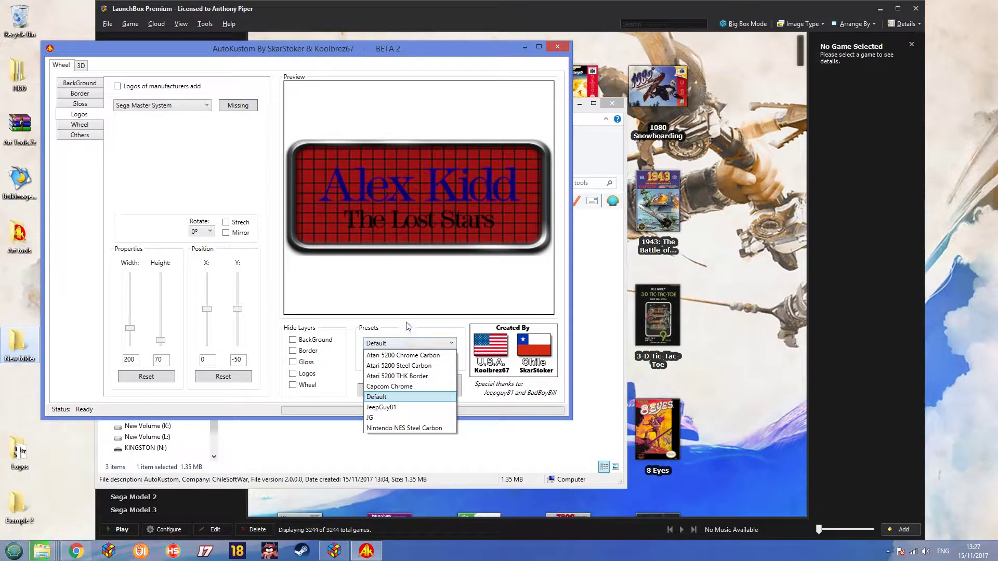
click(408, 326)
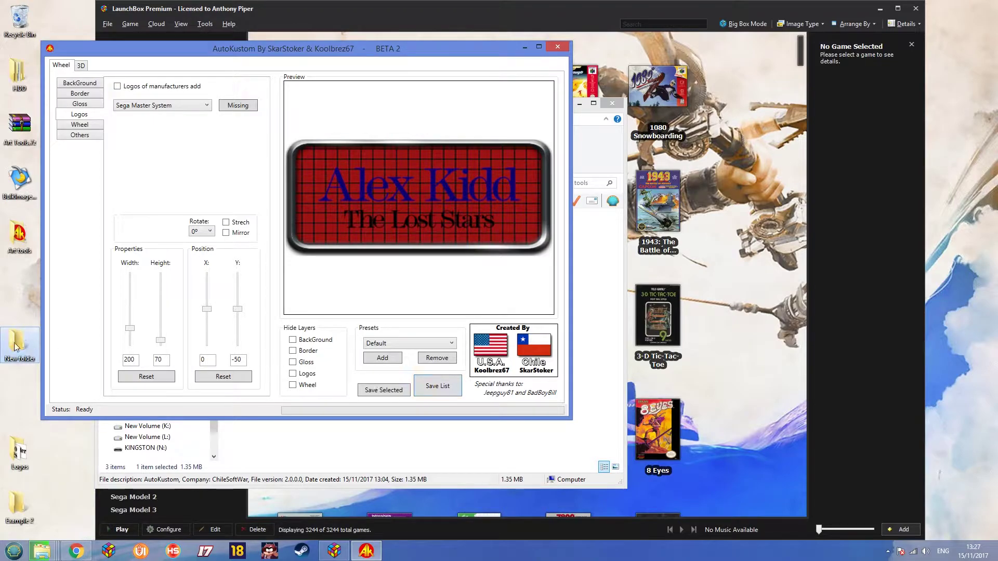
click(446, 385)
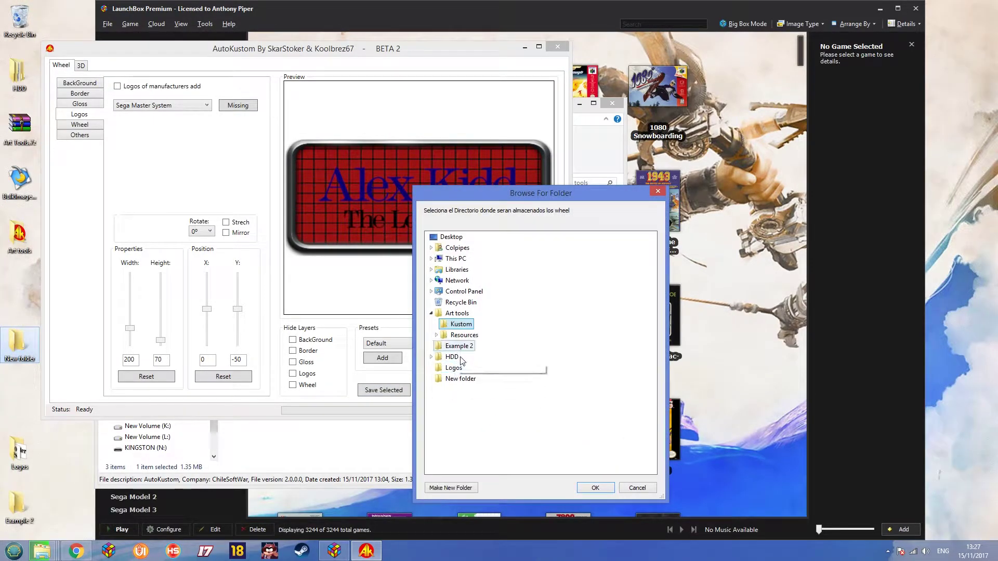
click(460, 378)
click(595, 488)
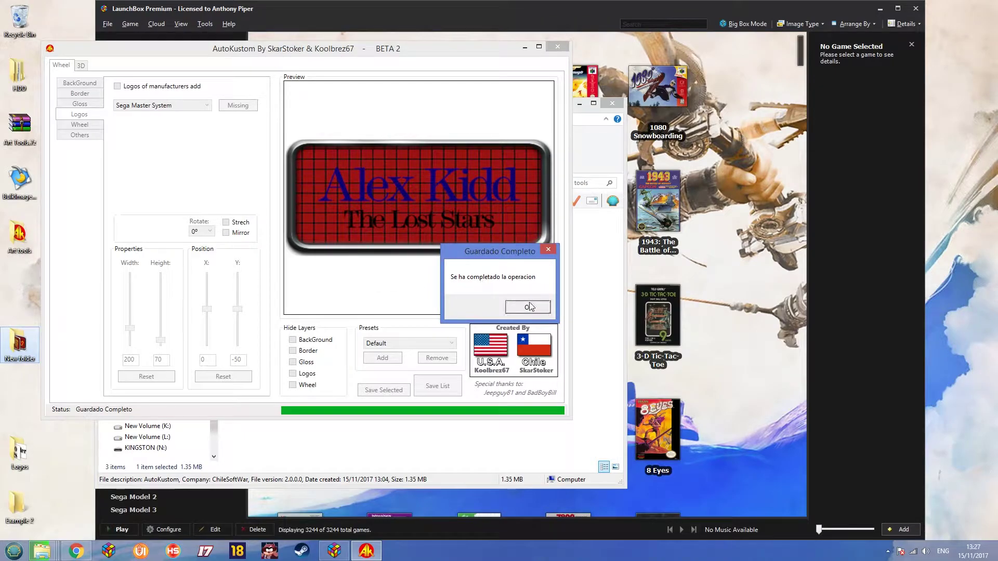
click(528, 306)
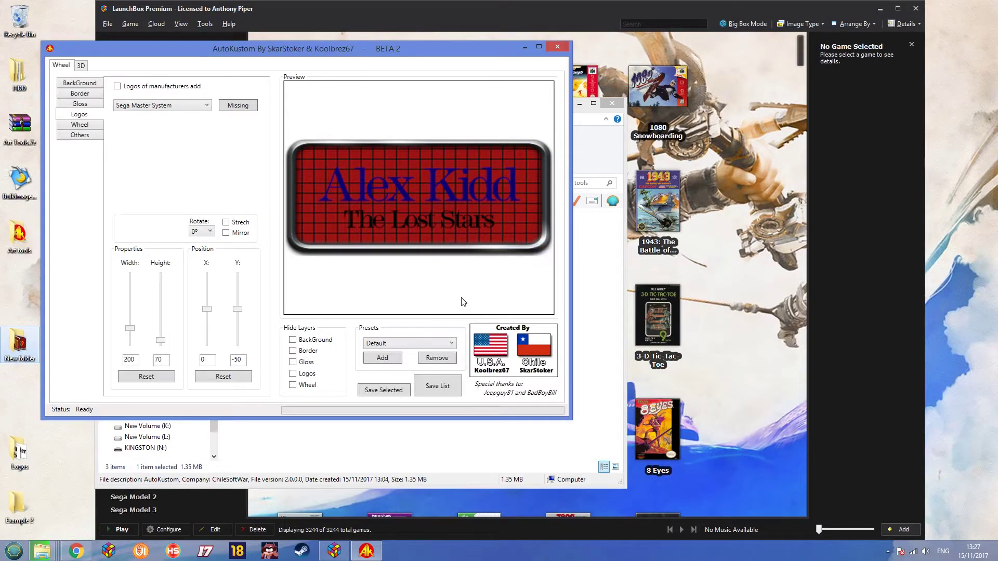
View the saved wheels from 4 PAK All Action to Alf (USA) in Photo Viewer, then close it
double_click(12, 346)
double_click(268, 260)
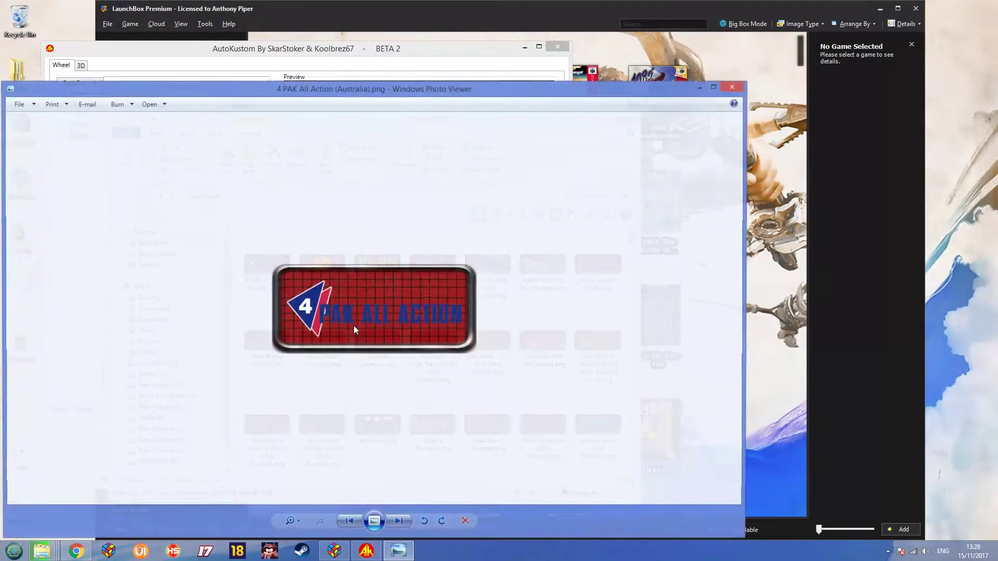
click(399, 522)
click(398, 522)
click(398, 522)
click(399, 523)
click(399, 522)
click(399, 523)
click(399, 523)
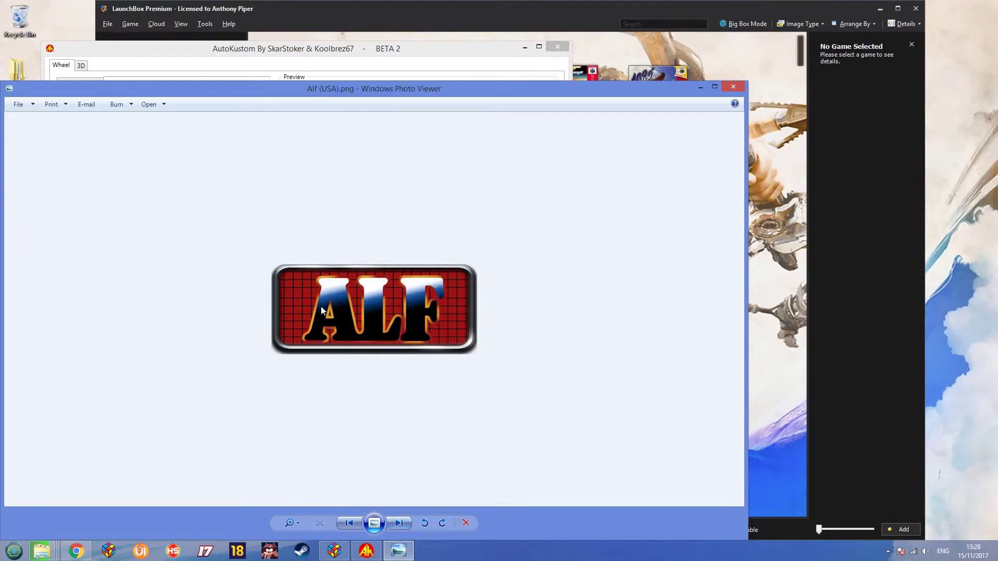
click(741, 83)
Launch Bulk Image Manager and load all wheel PNGs from the desktop New folder
click(626, 116)
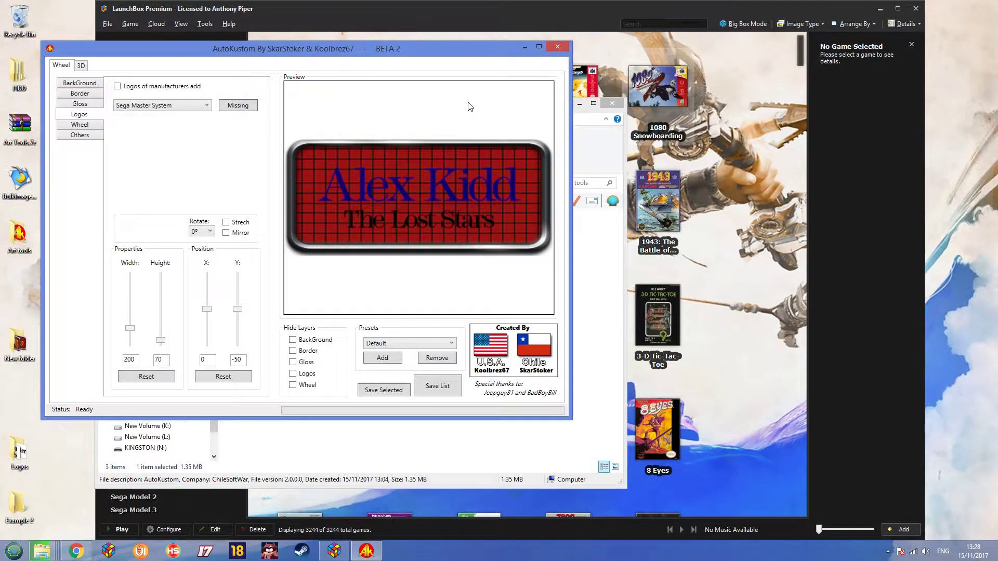
double_click(22, 190)
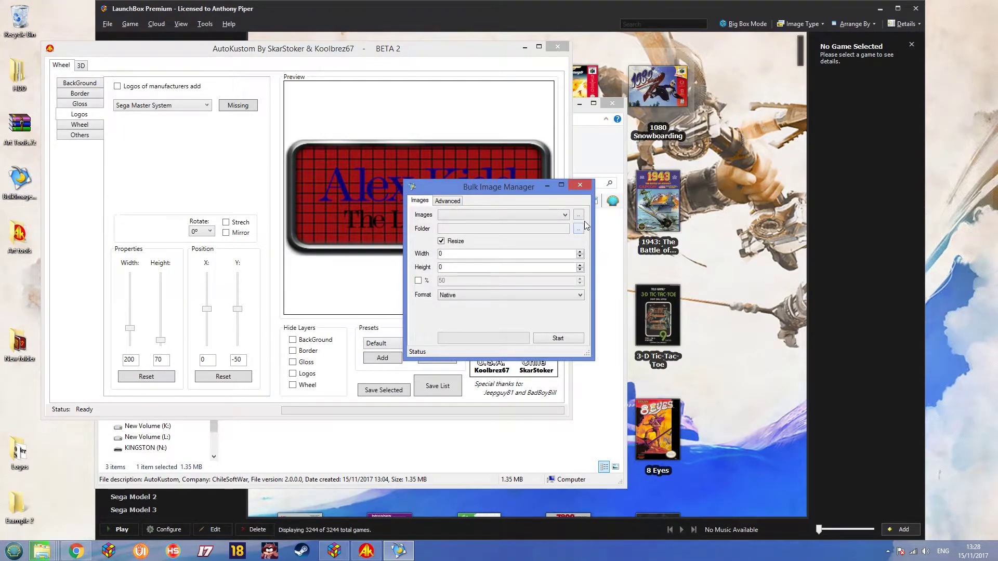
click(579, 216)
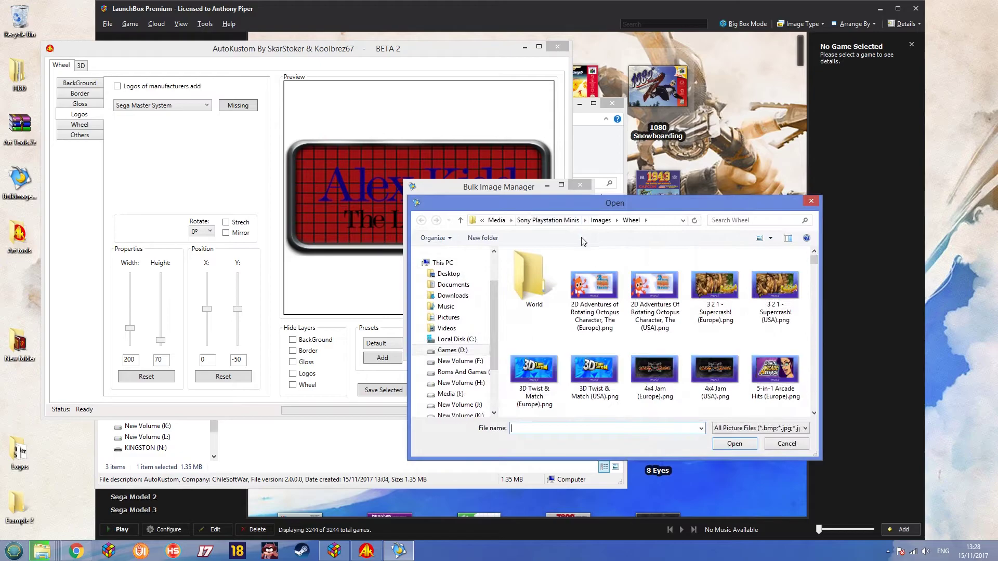
click(448, 273)
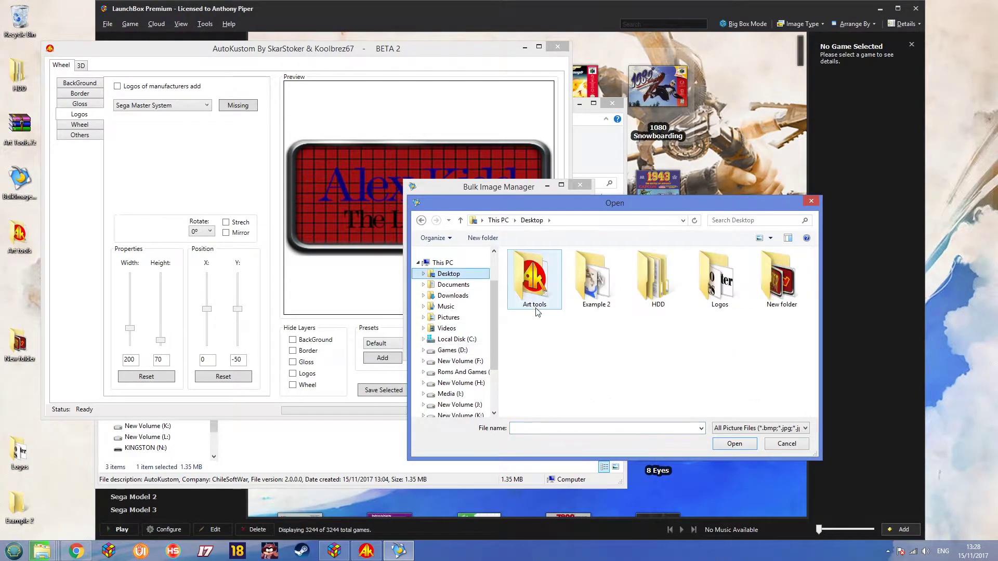
double_click(775, 284)
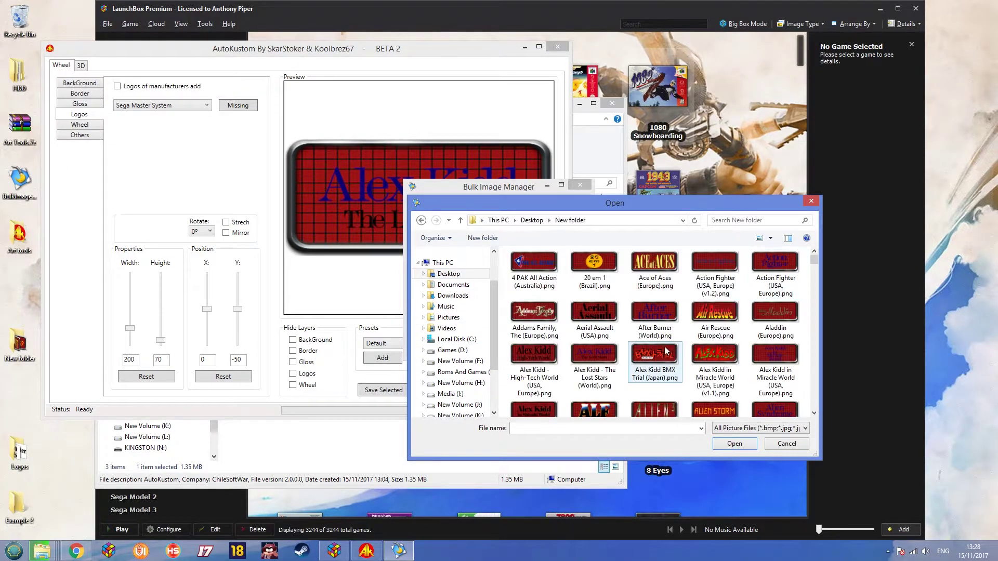
key(ctrl+a)
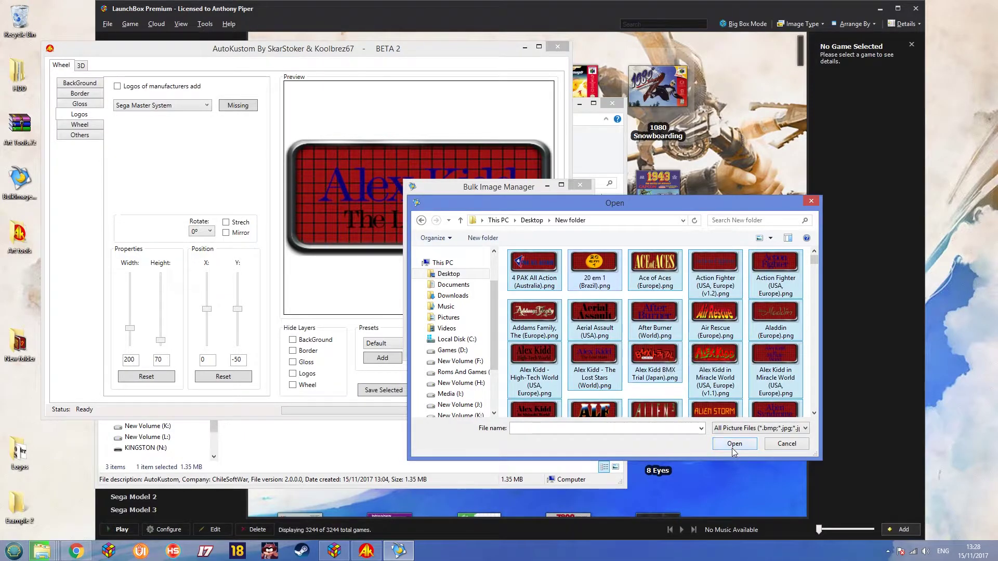
click(733, 443)
Create a desktop folder named Widescreen
right_click(22, 392)
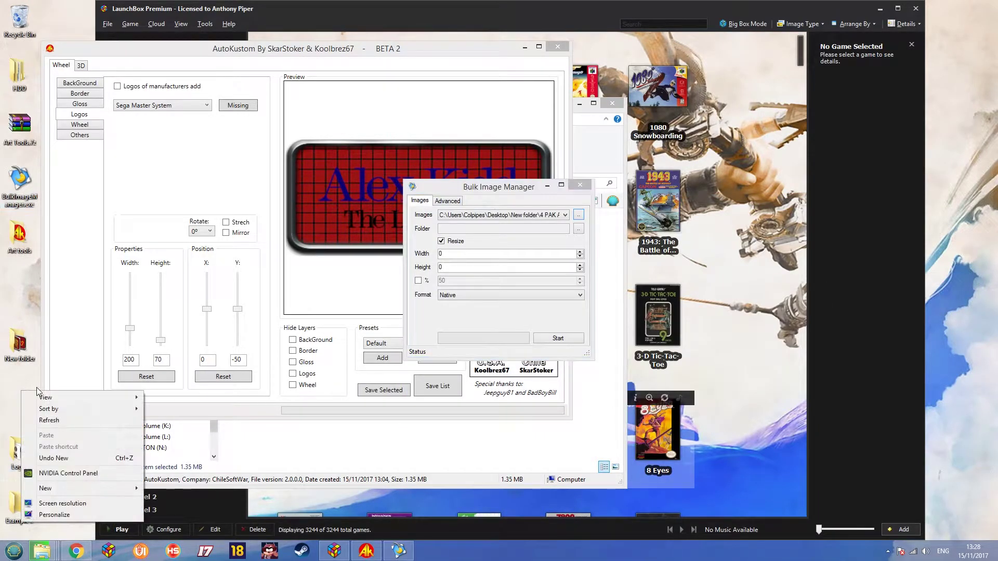
mouse_move(58, 489)
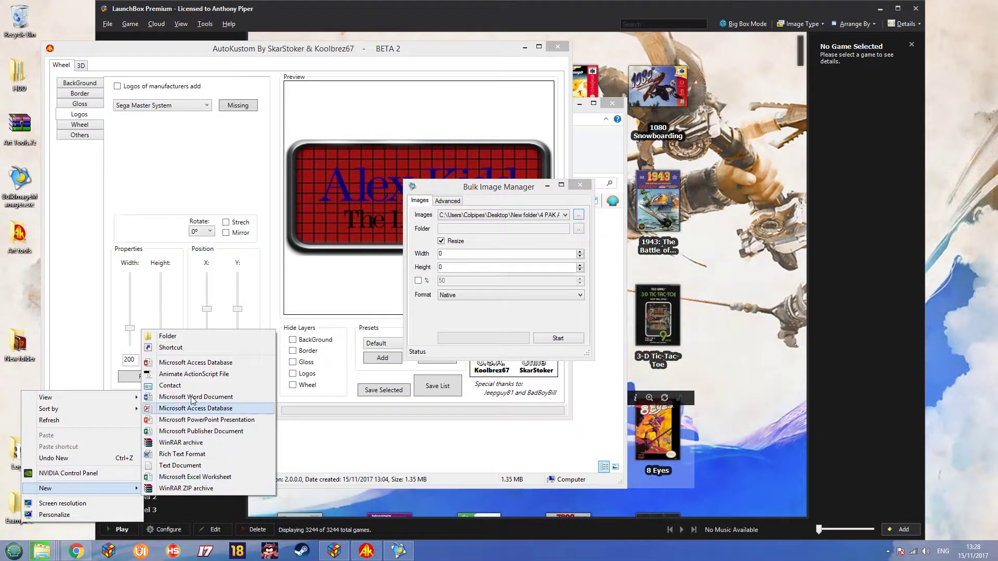
click(190, 338)
text(Wides)
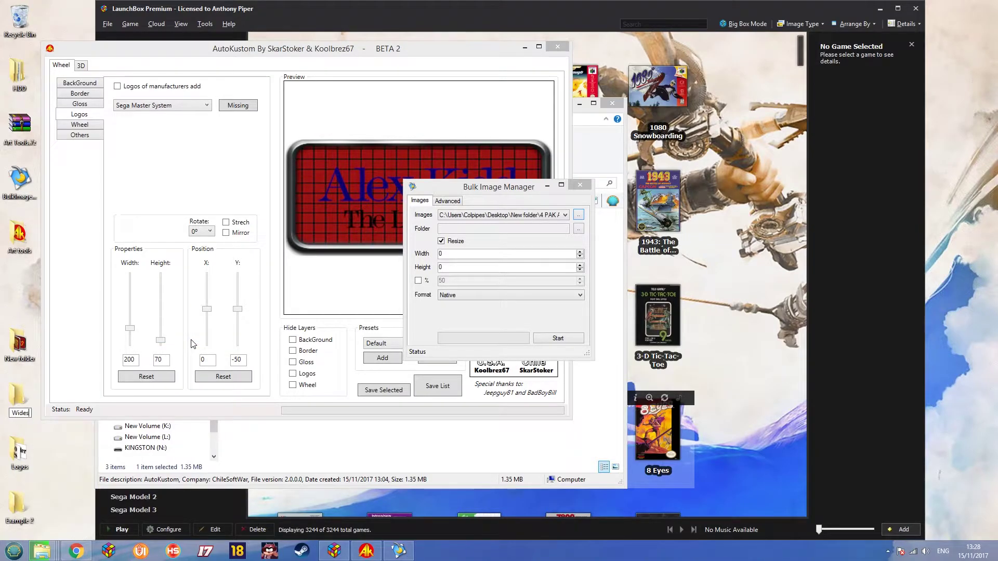
text(creen)
click(489, 254)
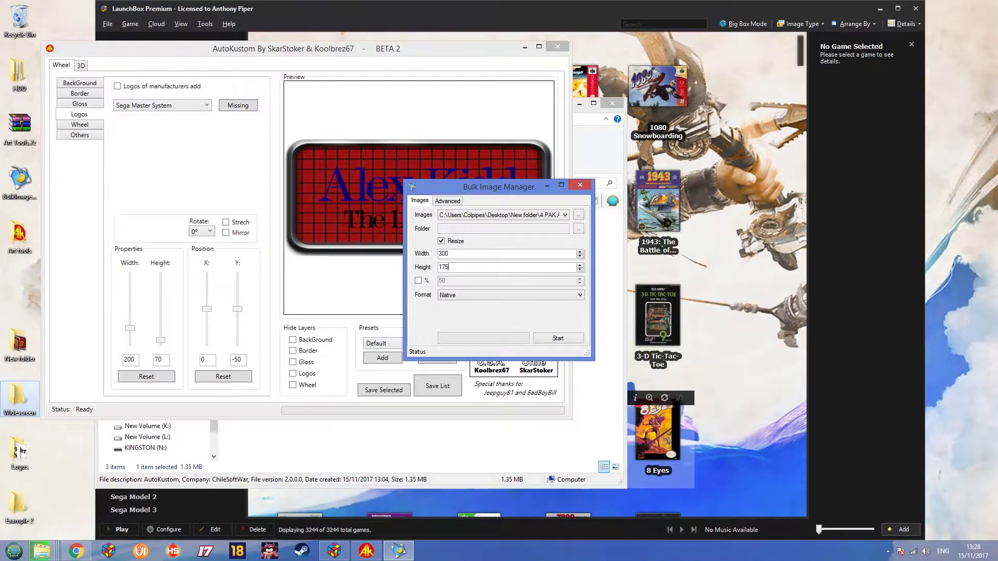
Set Widescreen as the output folder for the 300 × 175 resize, rechecking New folder
click(578, 229)
click(461, 367)
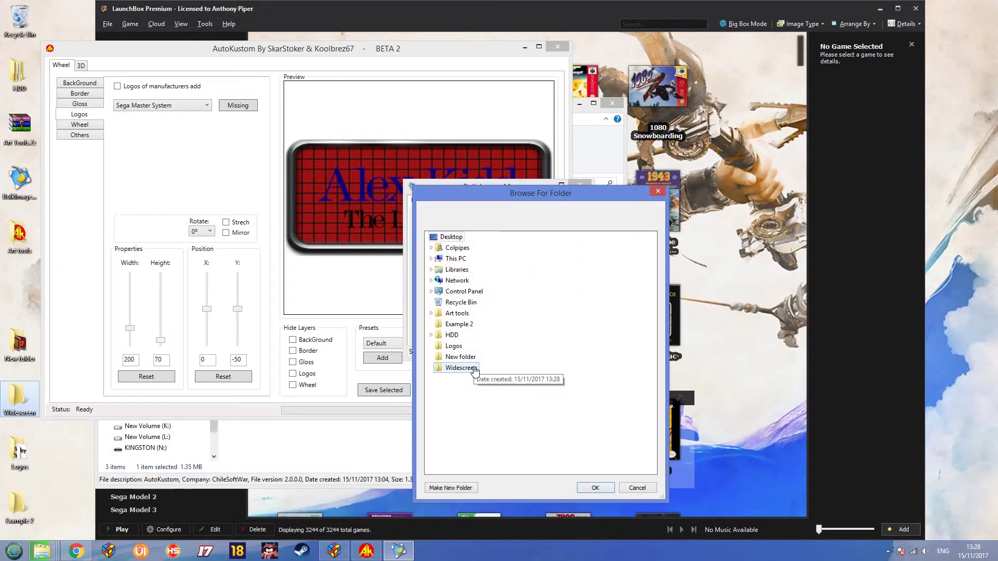
click(593, 488)
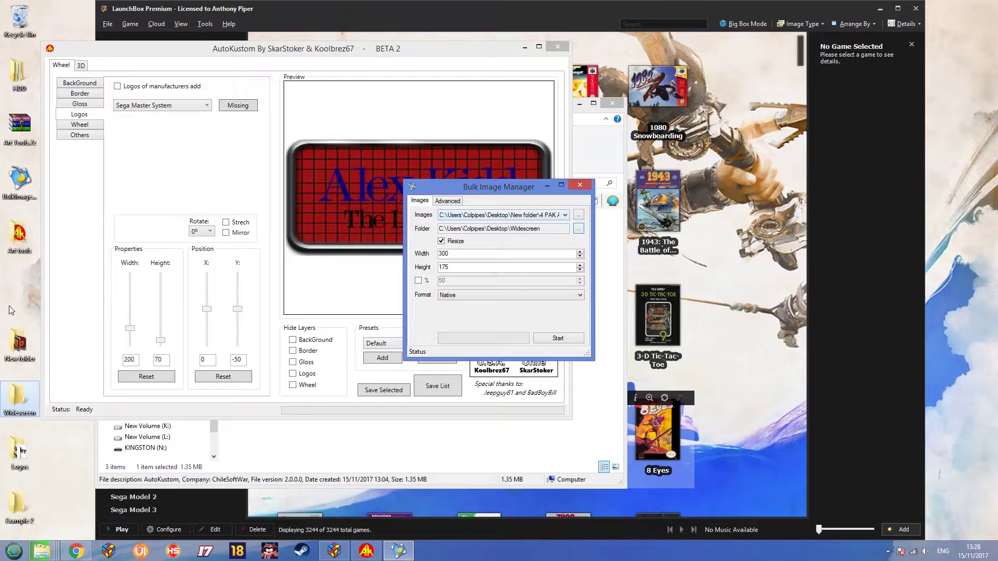
double_click(19, 344)
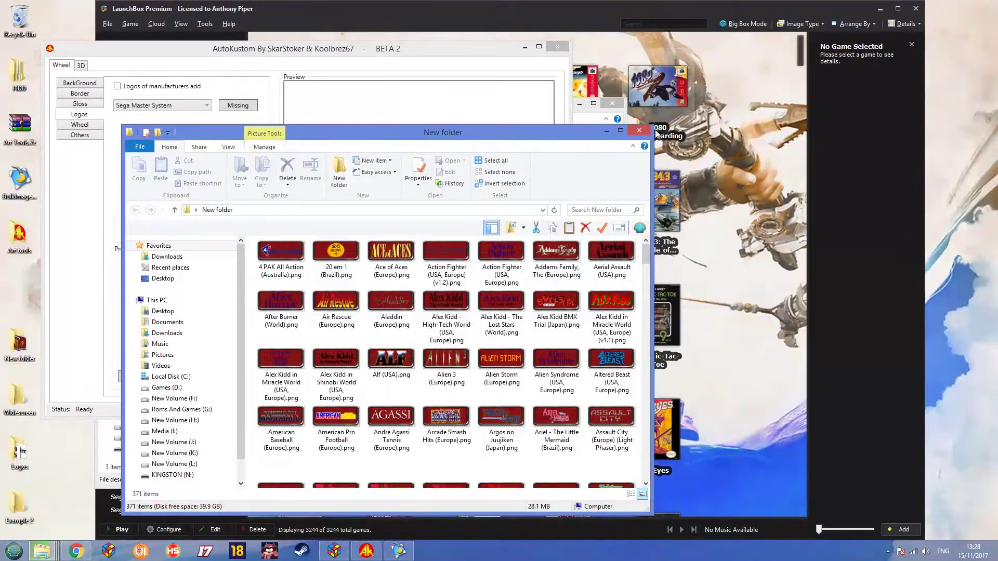
click(639, 130)
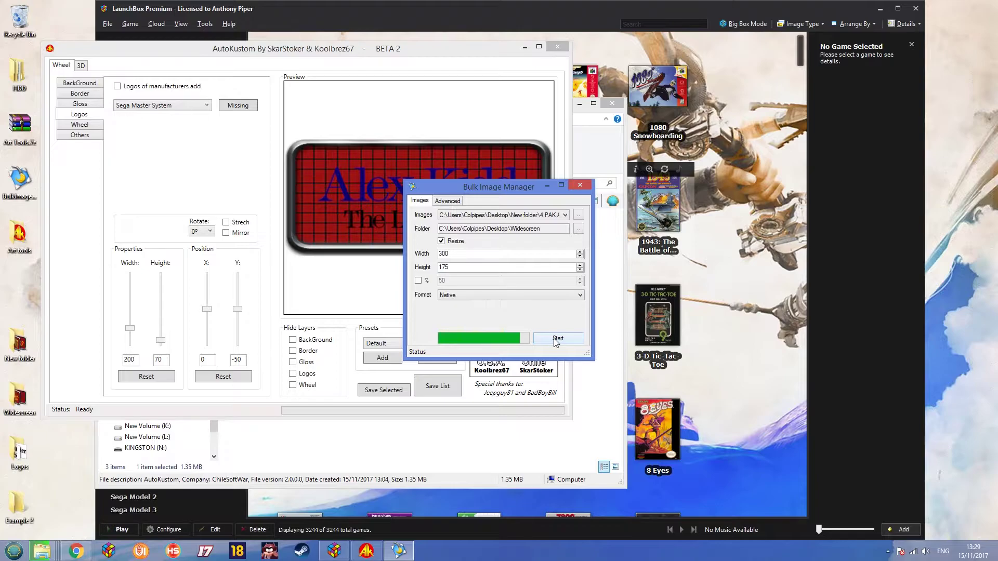
Open the Widescreen folder and page through the resized wheels up to Alex Kidd - High-Tech World in Photo Viewer
double_click(20, 398)
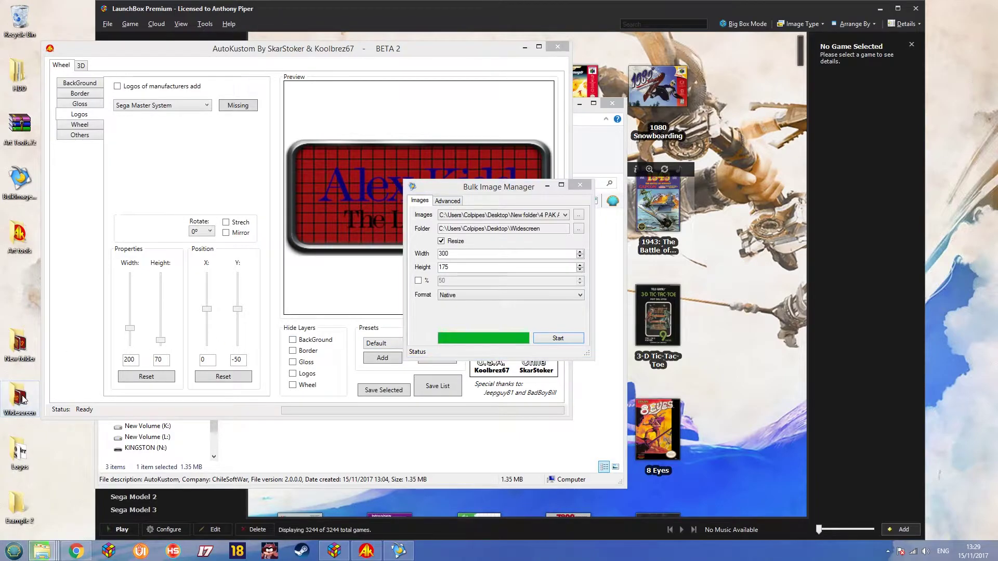
double_click(332, 307)
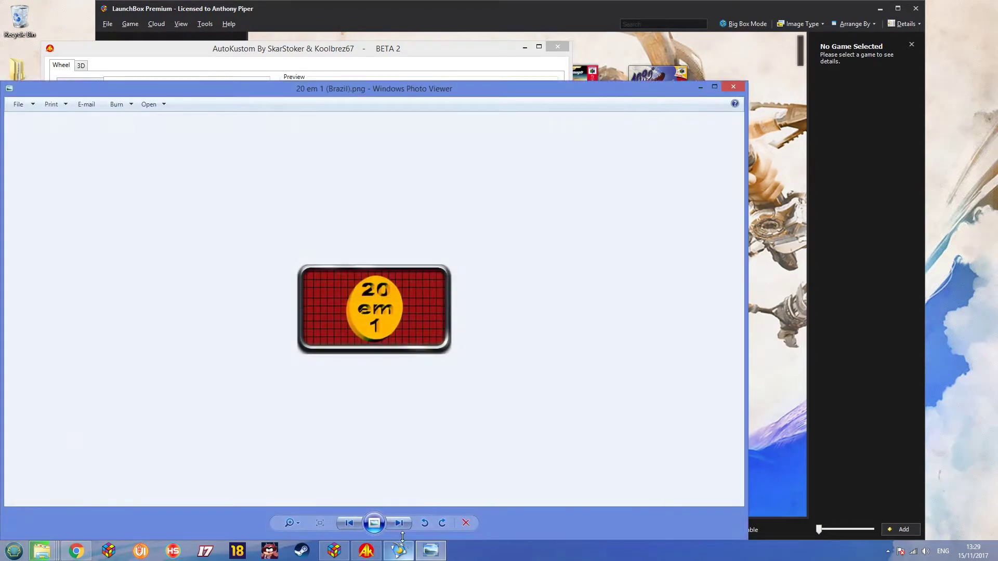
click(401, 523)
click(400, 522)
click(400, 522)
click(401, 523)
click(402, 524)
click(401, 524)
click(402, 524)
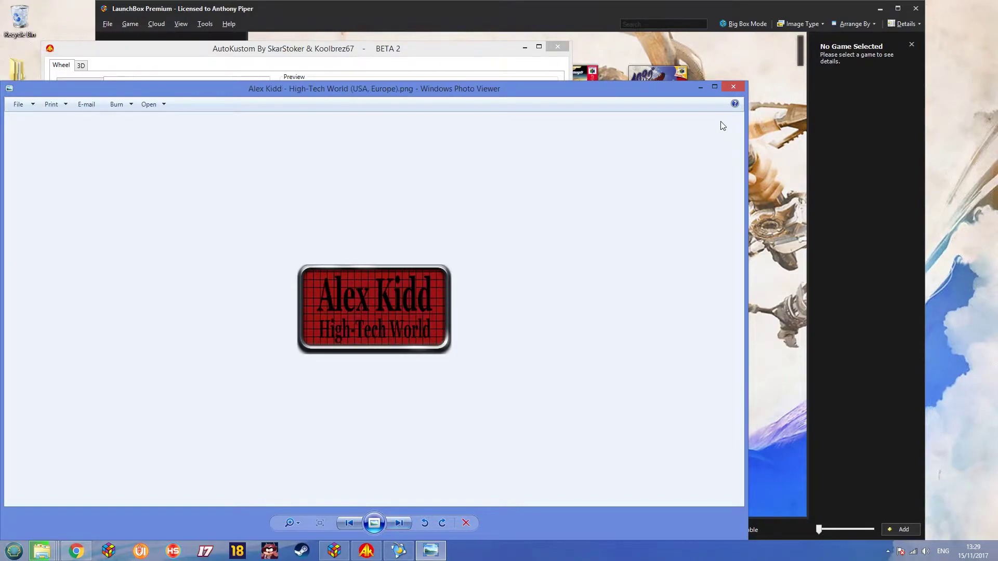
click(744, 84)
click(63, 244)
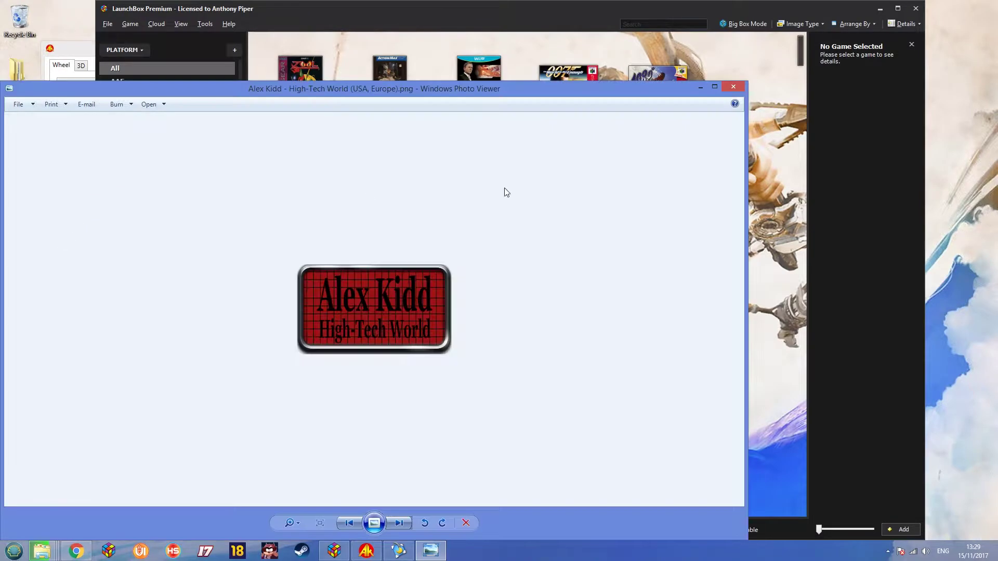
Close the viewer, look through New folder and the Logos folder, then bring back the CoolText styles page
click(730, 90)
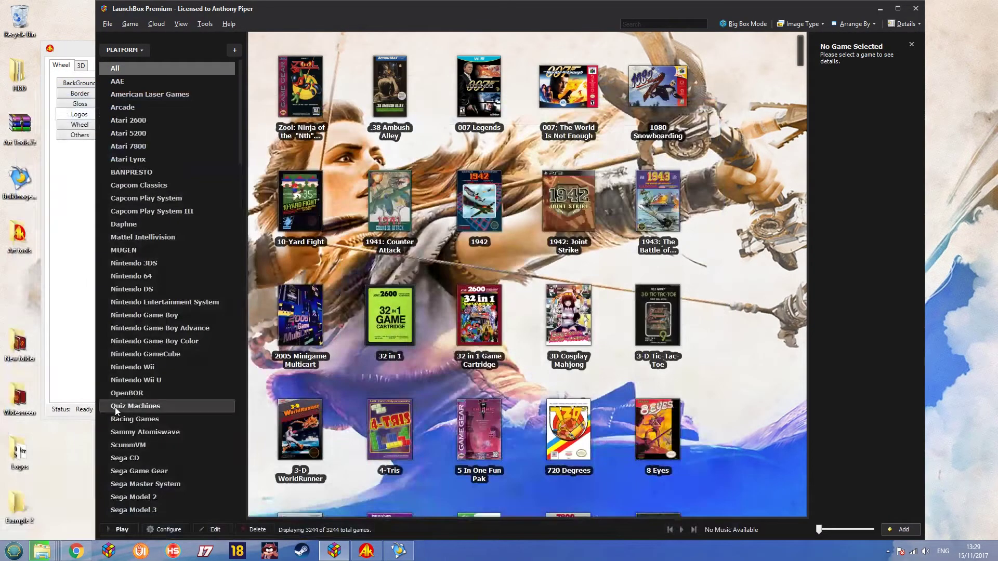
double_click(19, 344)
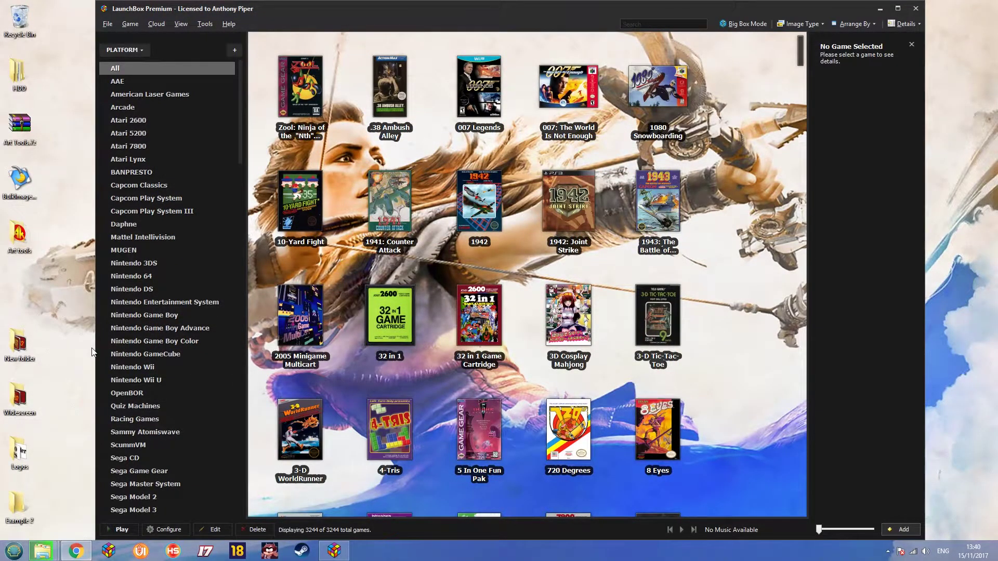
double_click(19, 452)
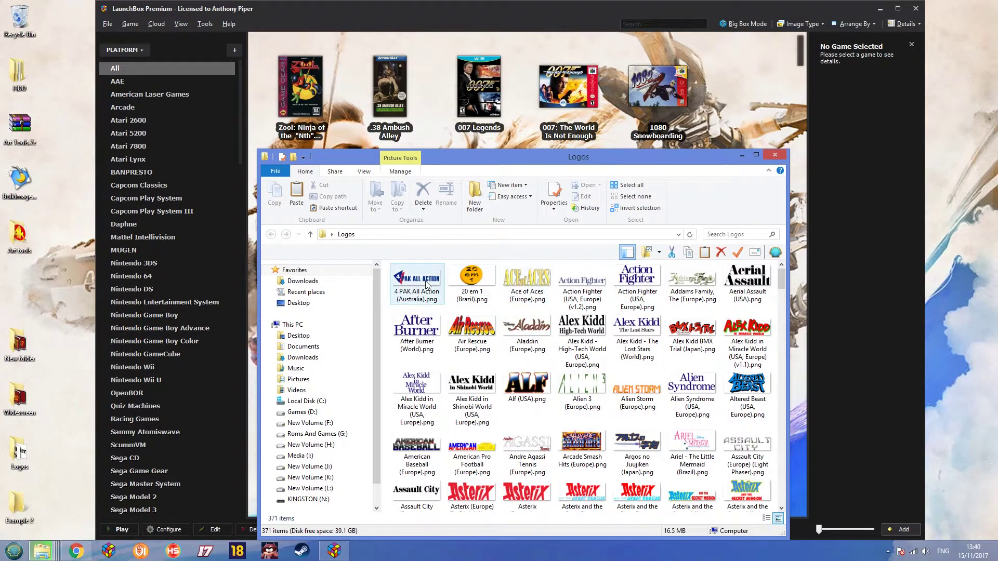
click(742, 157)
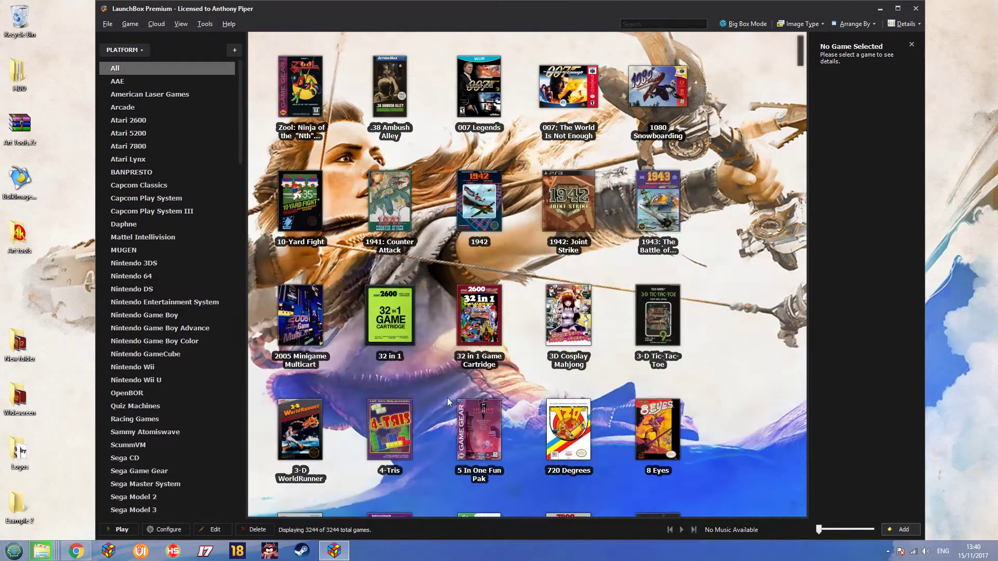
click(82, 558)
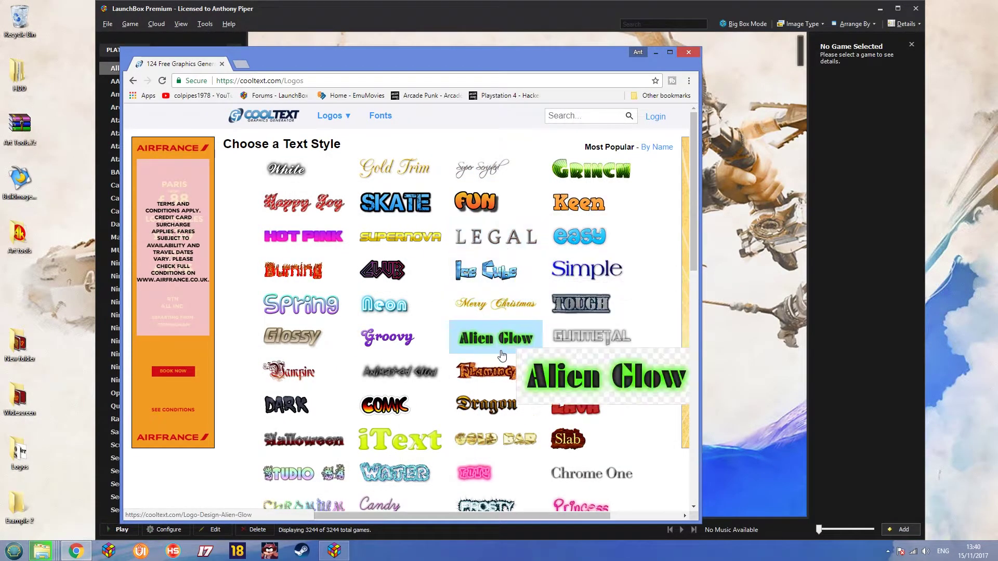
Generate a Supernova-style CoolText logo reading 'Colpipes', then minimize the browser
scroll(510, 349, down, 4)
scroll(510, 349, up, 4)
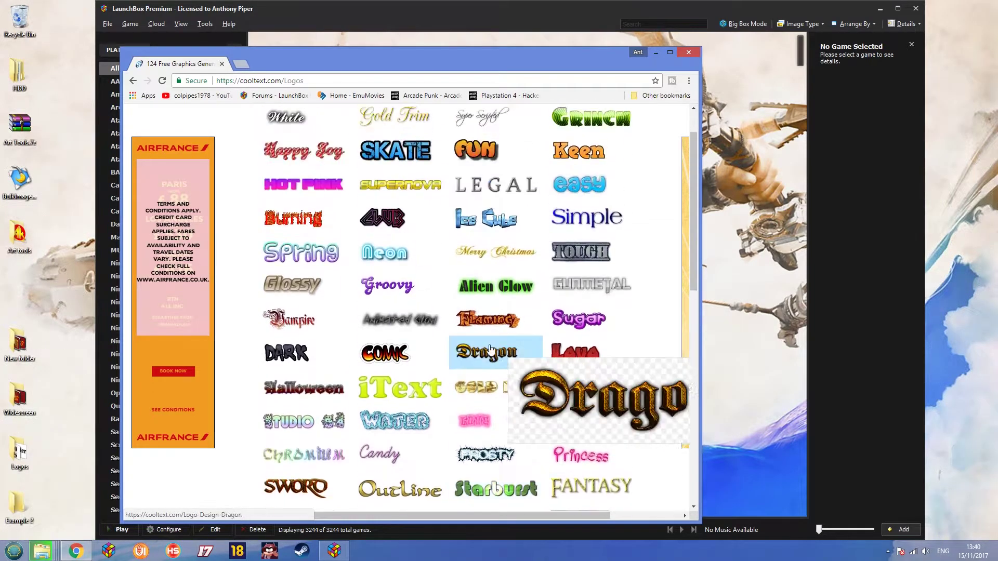
scroll(458, 323, down, 3)
scroll(458, 324, up, 3)
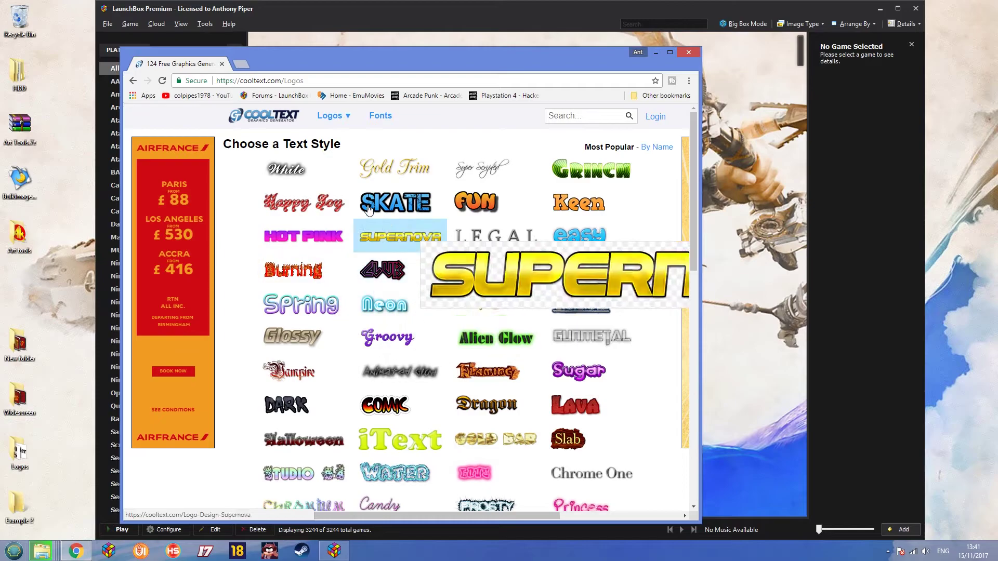
click(396, 236)
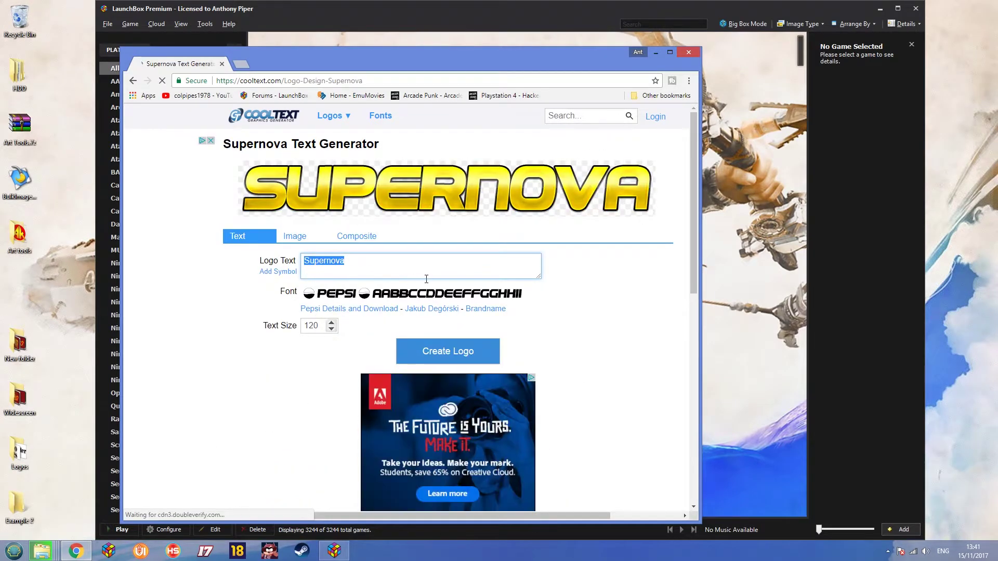
text(Colpipes)
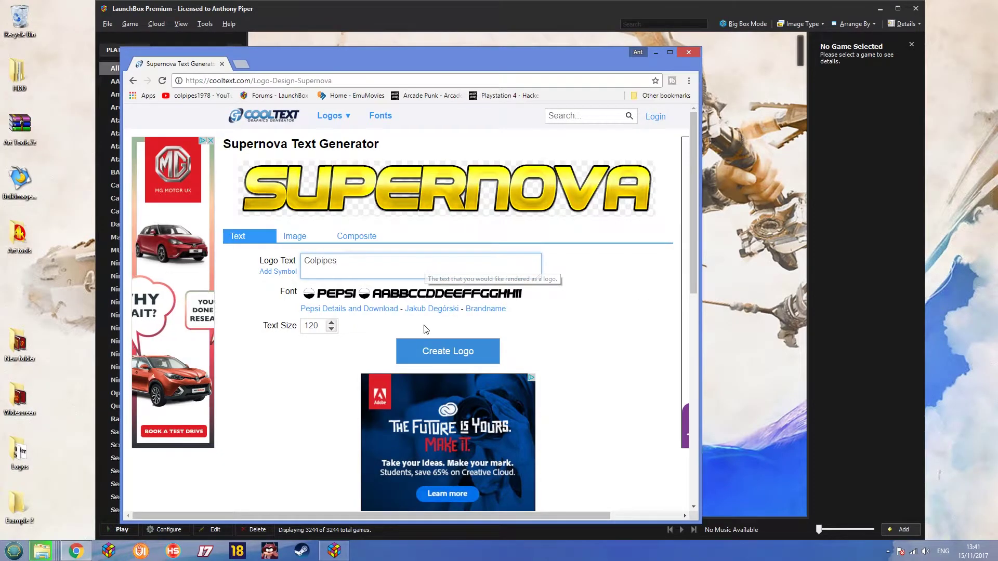
mouse_move(442, 290)
click(434, 351)
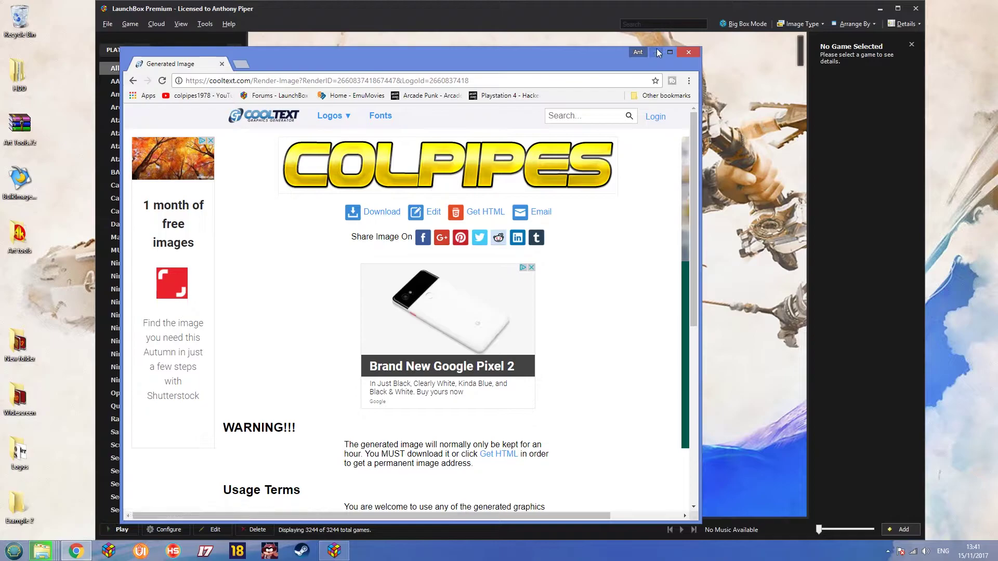
click(656, 51)
Check Colpipes.png in the Example 2 folder and launch AutoKustom.exe from Art tools
double_click(11, 507)
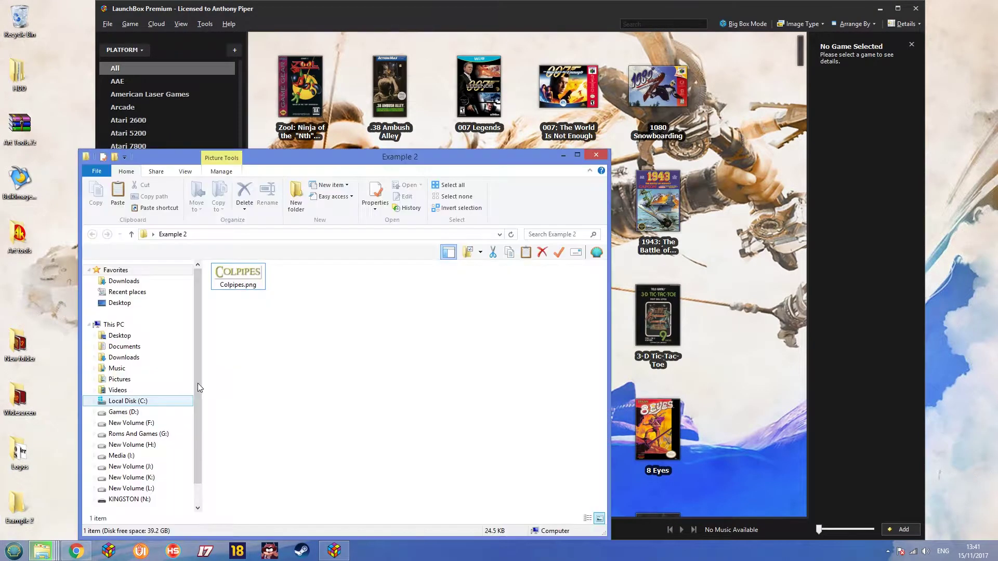
click(239, 276)
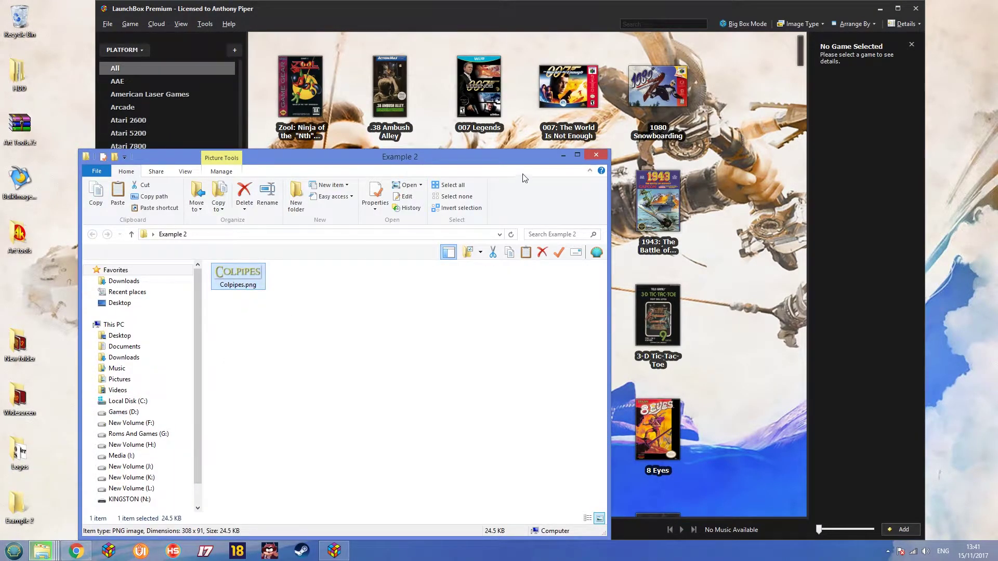
double_click(16, 241)
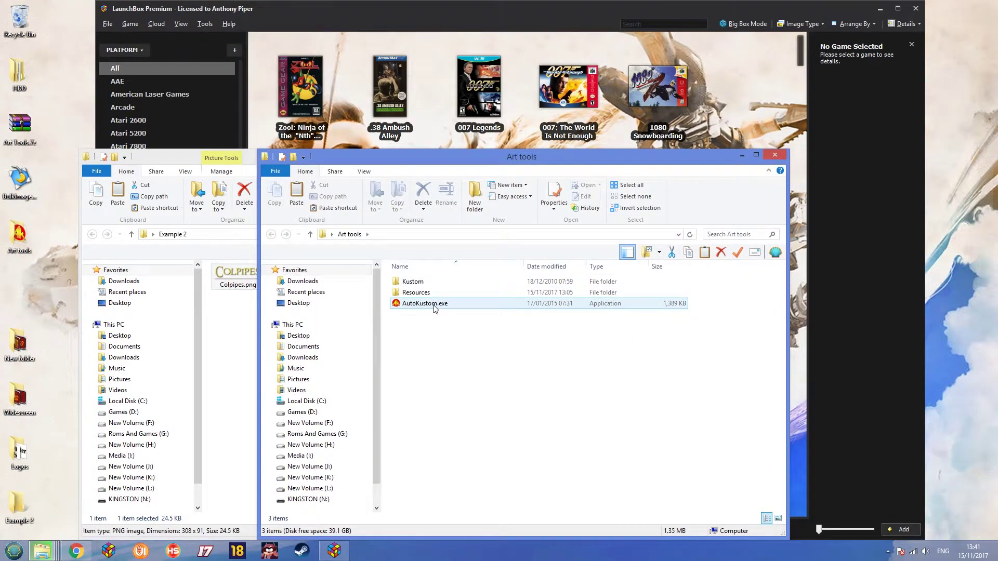
double_click(435, 307)
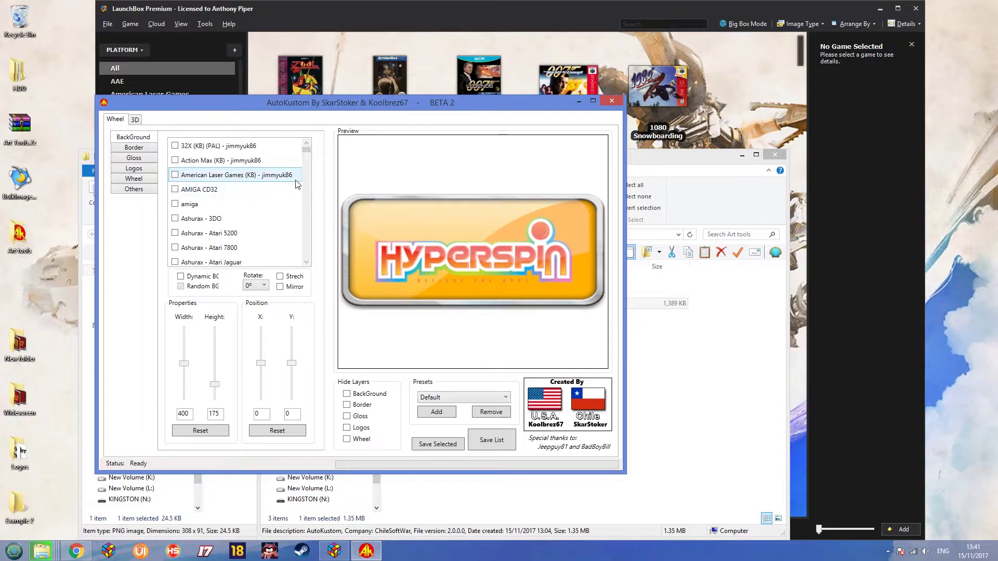
Set Example 2 as the wheel logo folder and put the Colpipes logo on the wheel
click(134, 180)
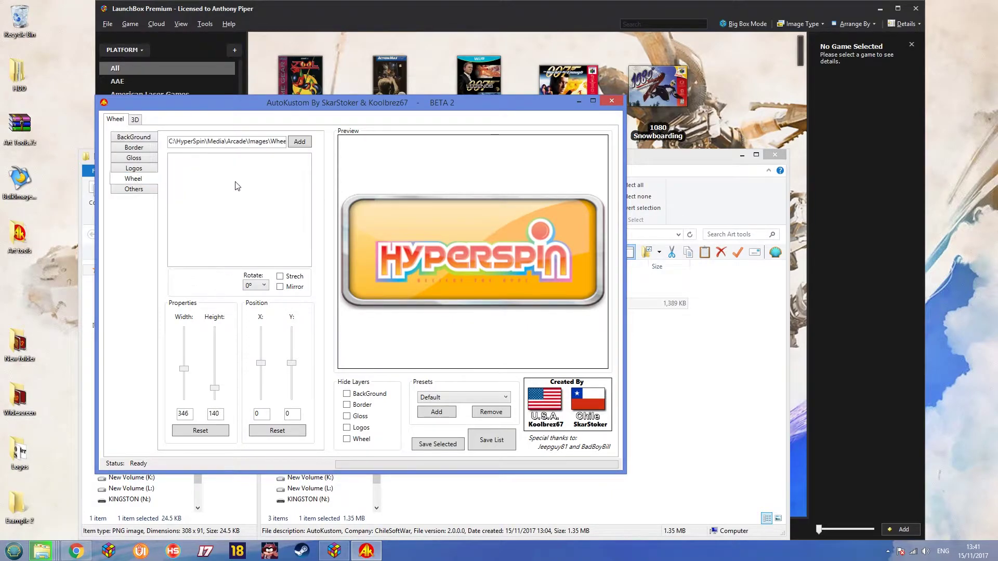
click(298, 142)
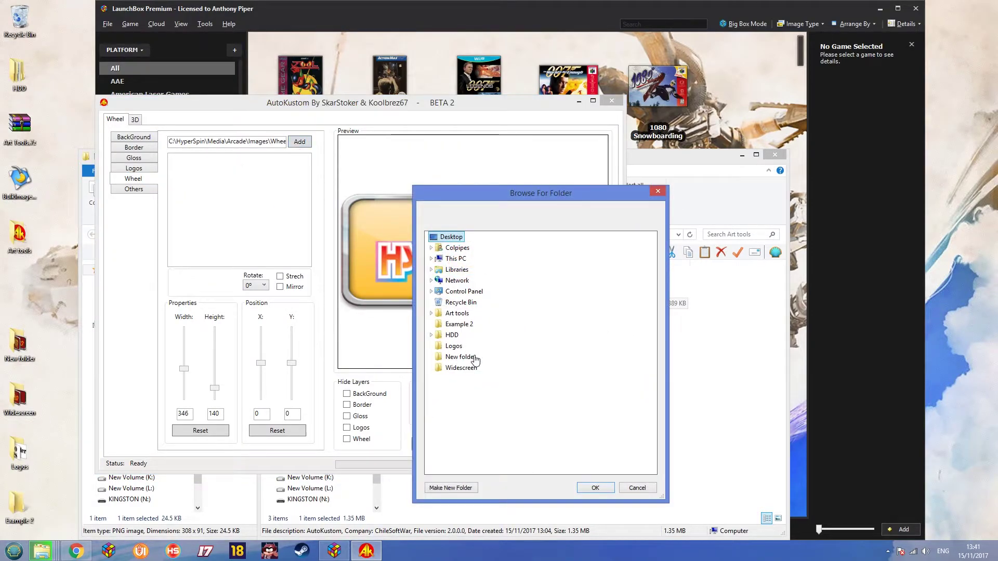
click(457, 324)
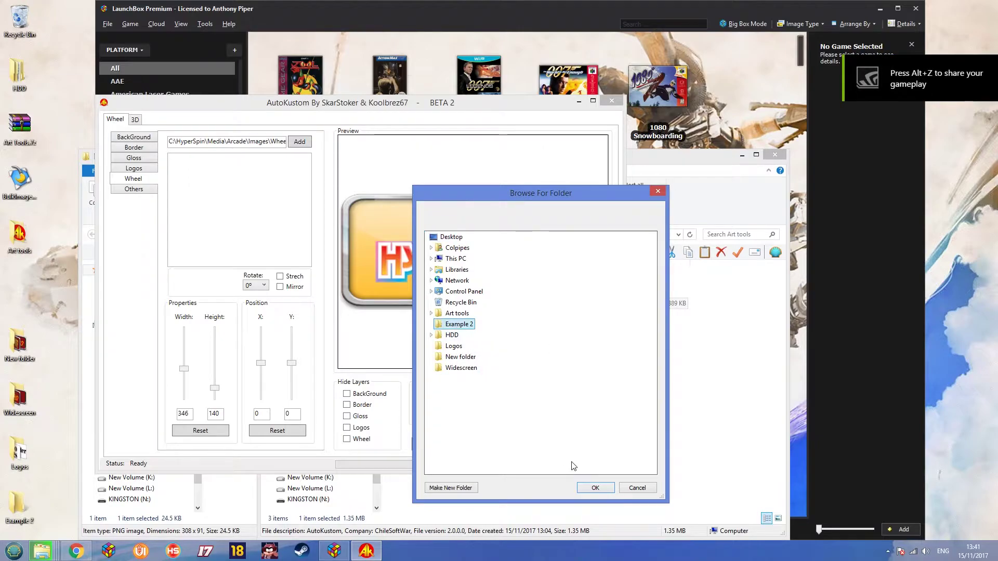
click(595, 489)
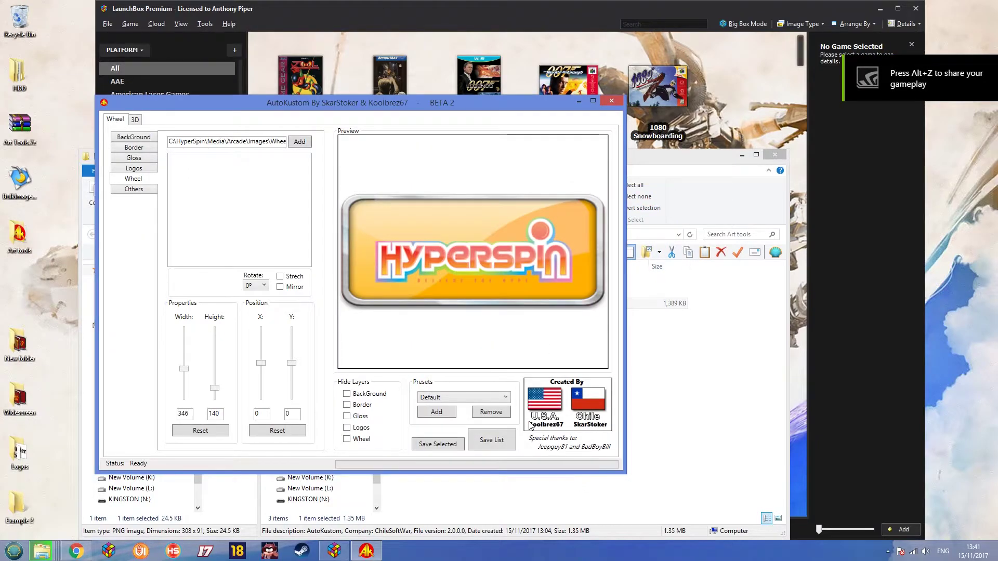
click(197, 159)
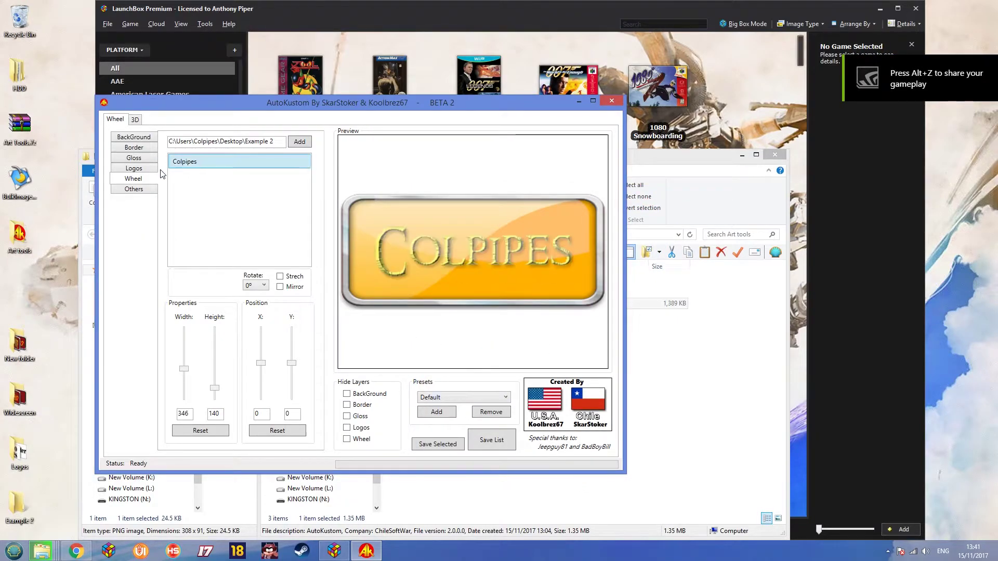
Try several KB backgrounds and settle on KB Monster Blue Flames for the wheel
click(140, 149)
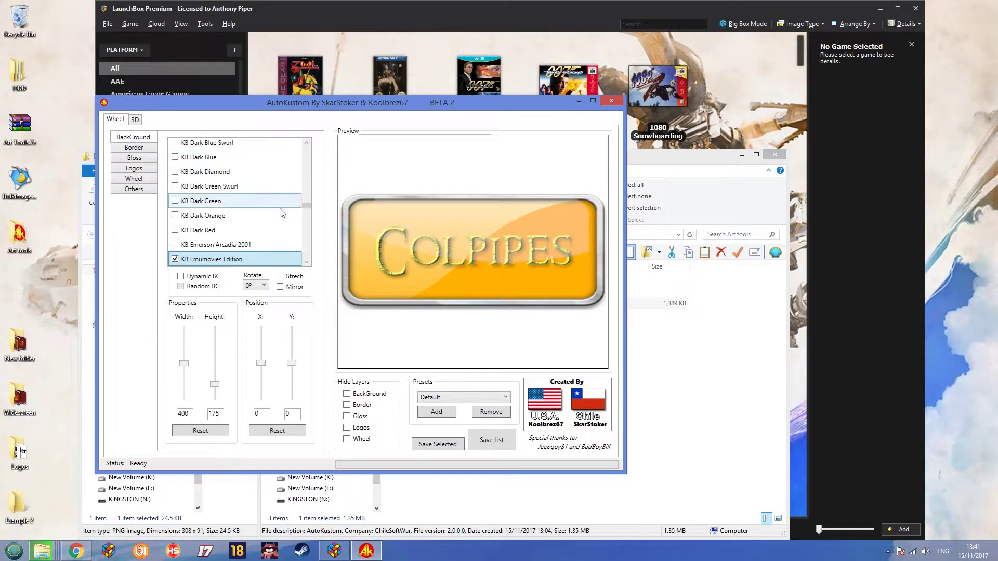
scroll(197, 237, down, 3)
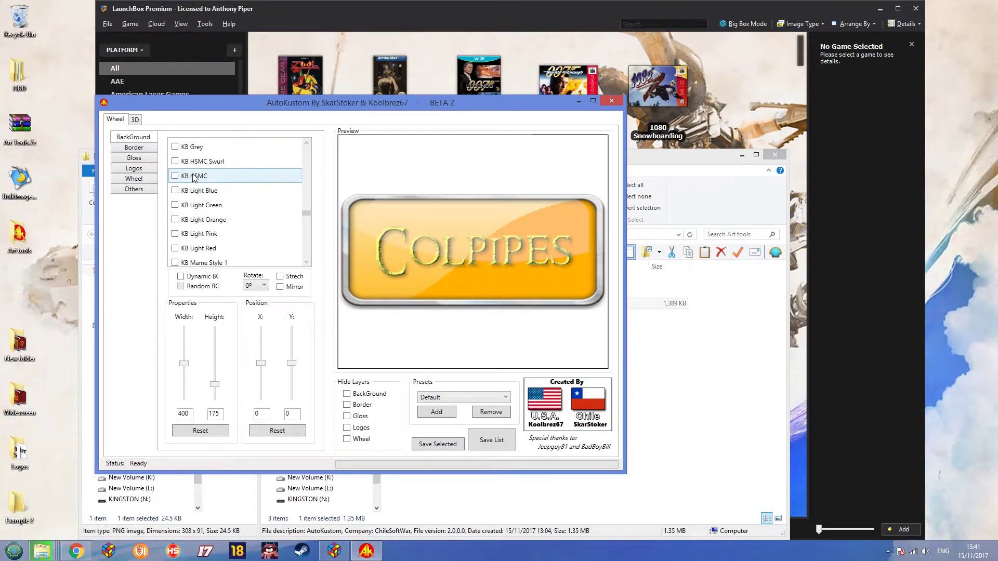
click(192, 189)
click(194, 162)
click(194, 190)
click(191, 220)
click(191, 234)
scroll(191, 231, down, 2)
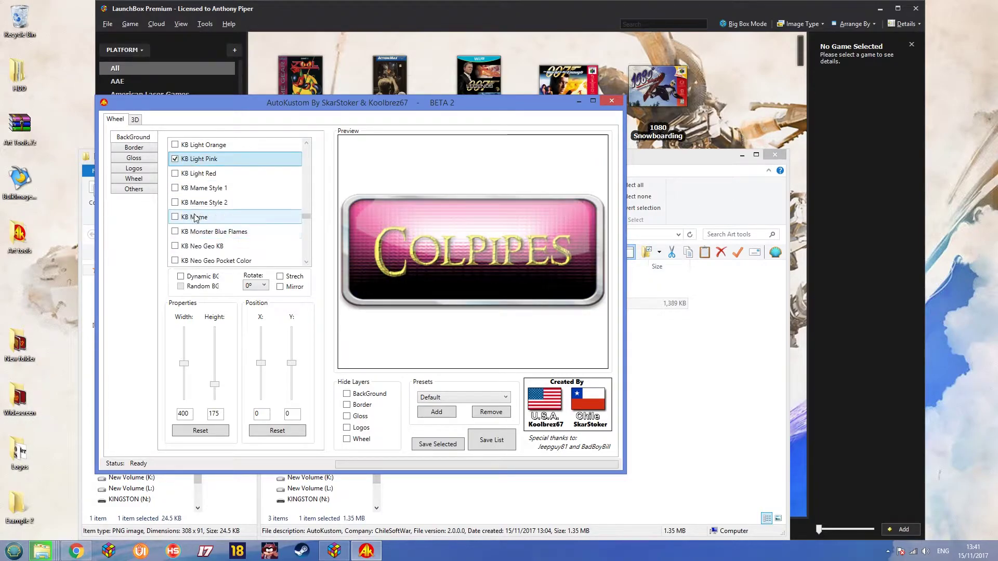
click(194, 203)
click(187, 217)
click(197, 232)
scroll(197, 229, down, 1)
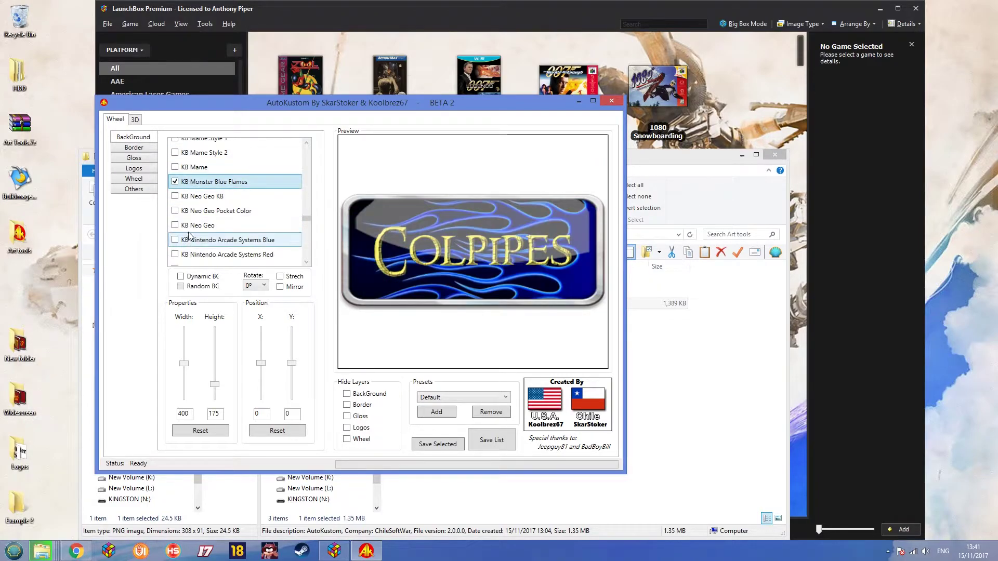
Set the gloss to NoGloss and return to the Wheel logo options
click(134, 159)
click(188, 218)
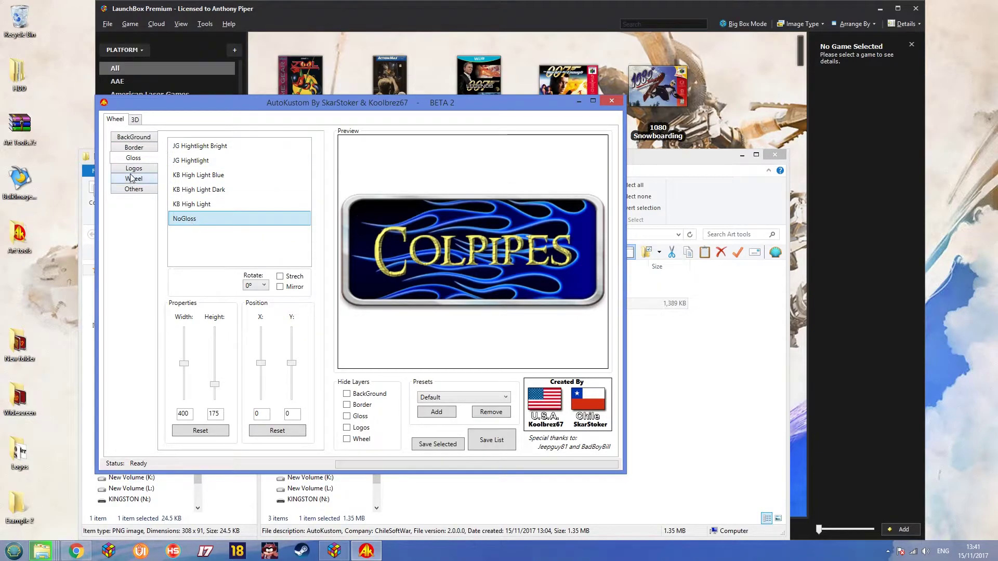
click(132, 178)
click(132, 189)
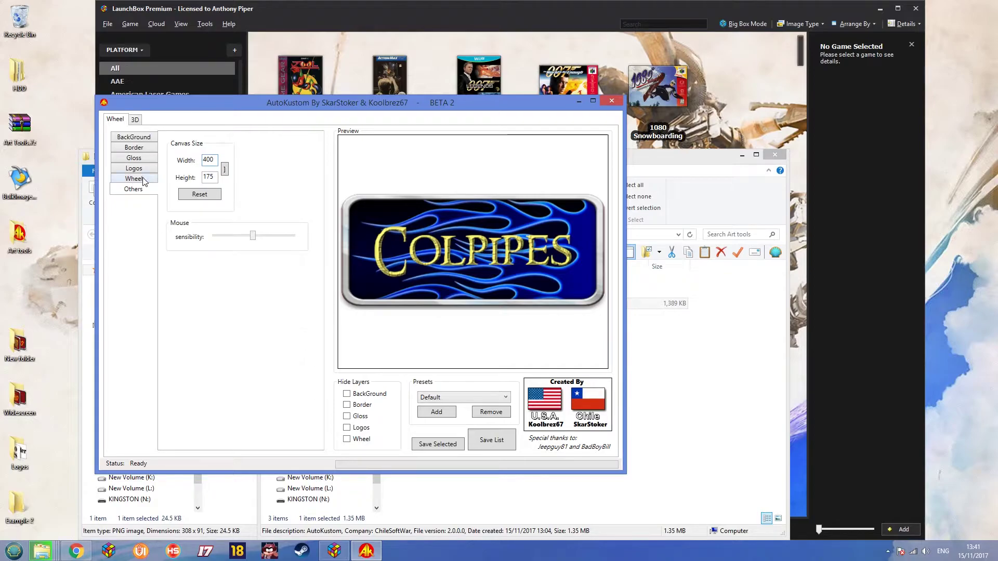
click(144, 180)
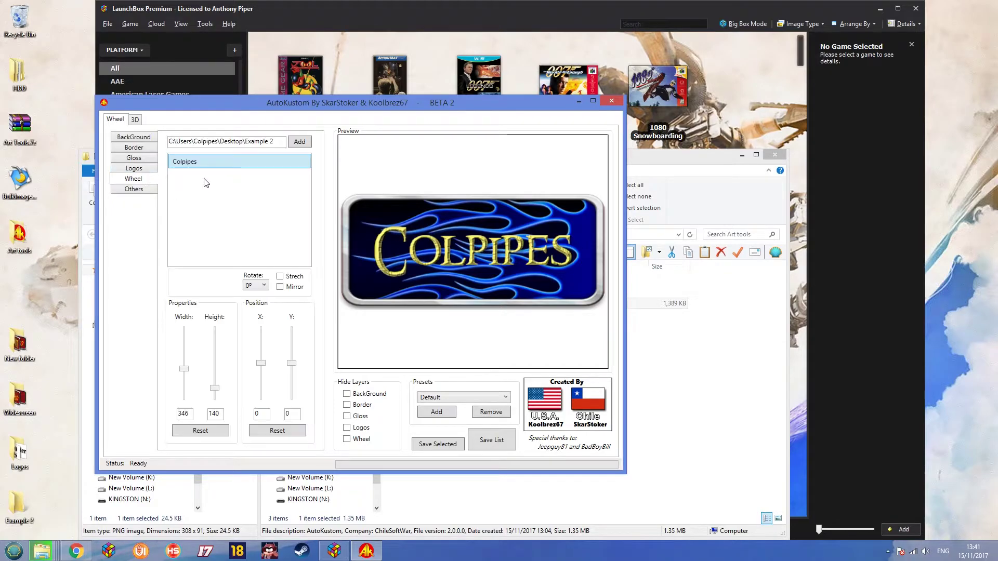
Try border styles from KB THK Border through the chrome variants to a red carbon frame
click(134, 148)
scroll(234, 218, down, 5)
click(211, 244)
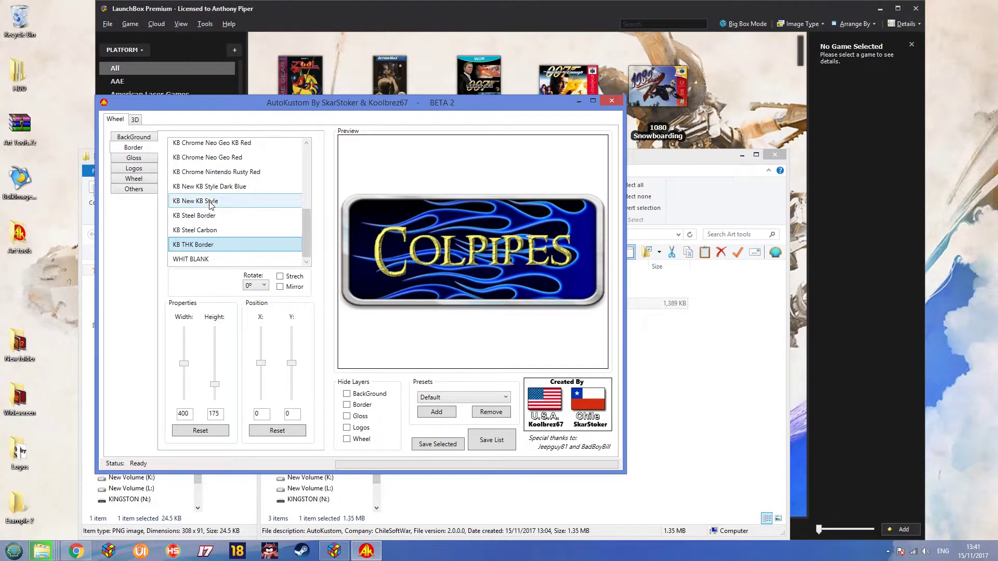
click(210, 202)
click(212, 159)
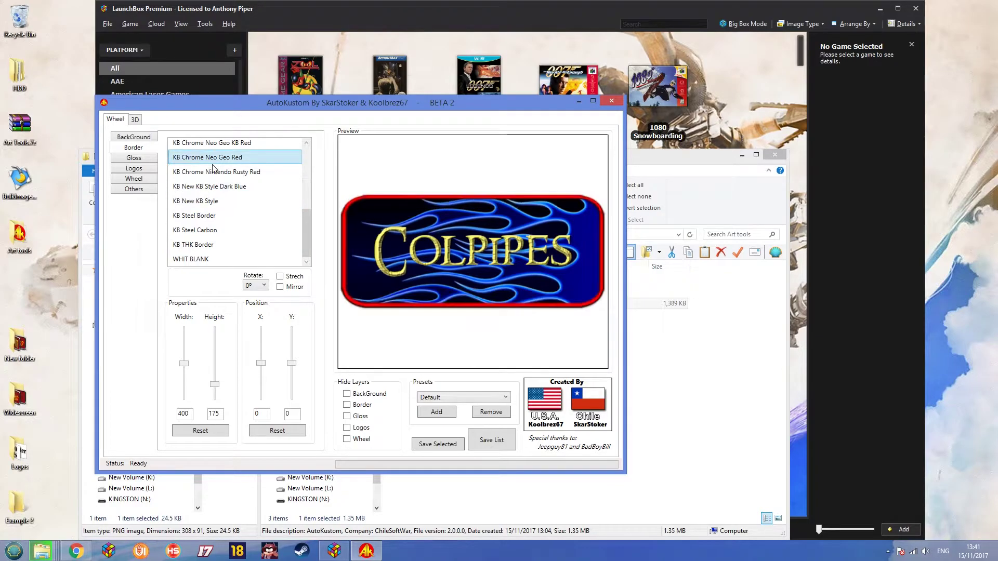
click(211, 143)
scroll(208, 197, up, 3)
click(207, 197)
click(205, 168)
scroll(208, 192, down, 2)
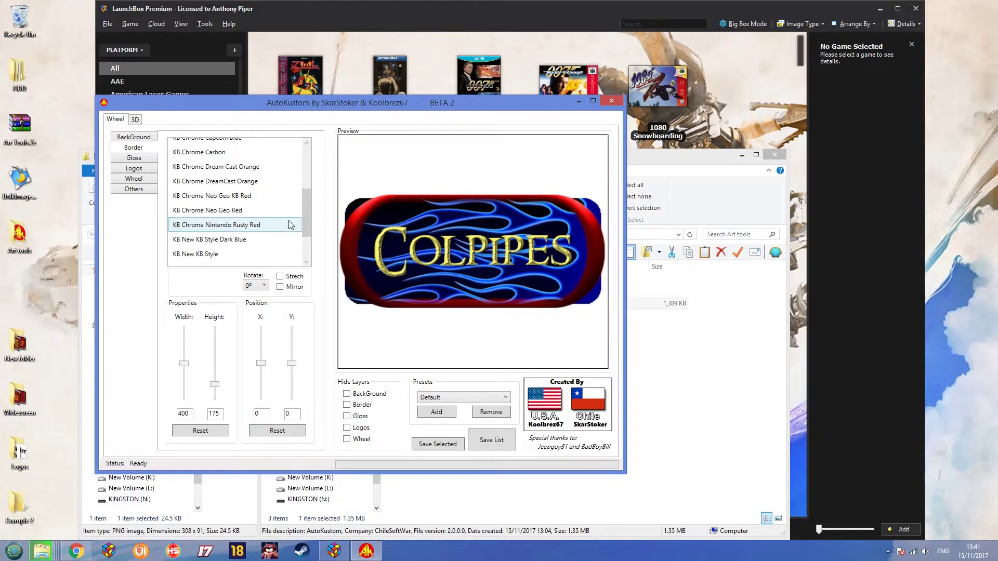
Try the JG Light Red, Light Orange, Mame Style2 and Pink backgrounds, settling on JG Light Pink
click(137, 138)
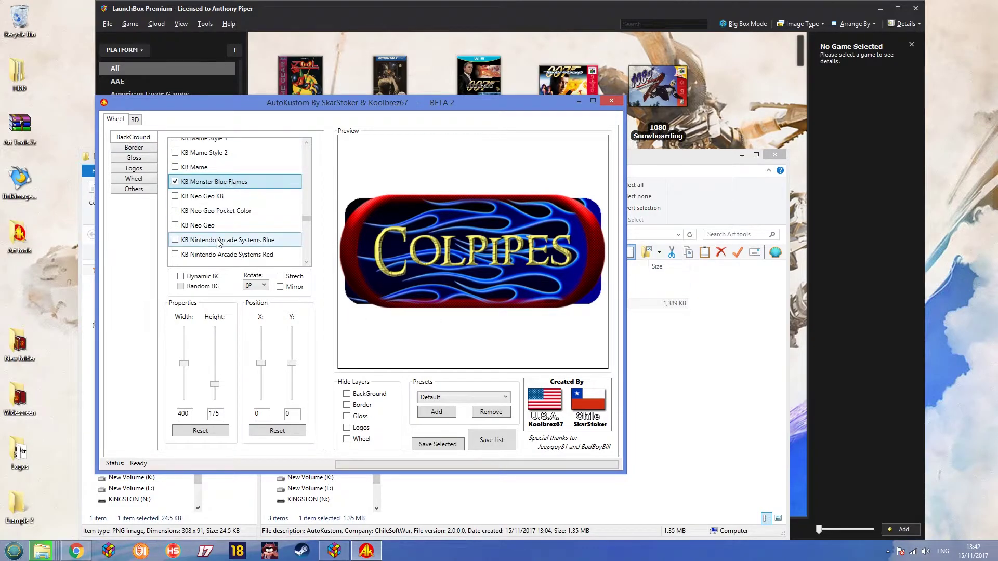
scroll(217, 238, up, 4)
scroll(218, 237, up, 5)
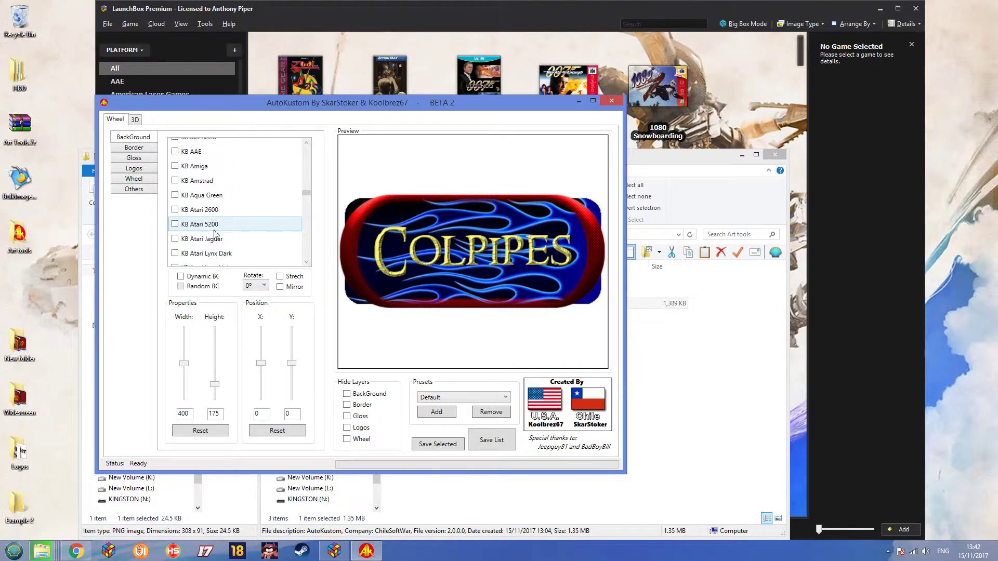
click(209, 204)
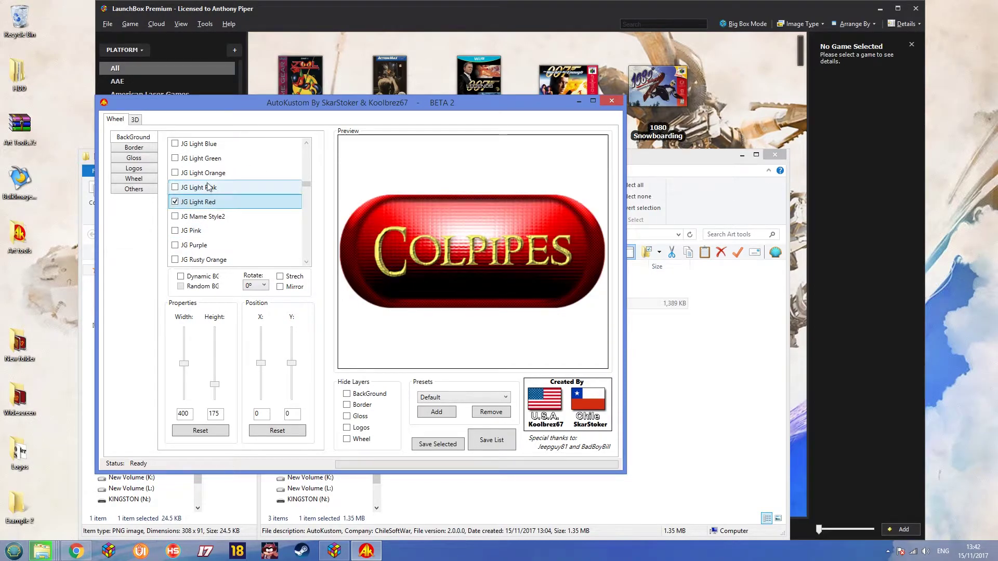
click(208, 173)
click(208, 203)
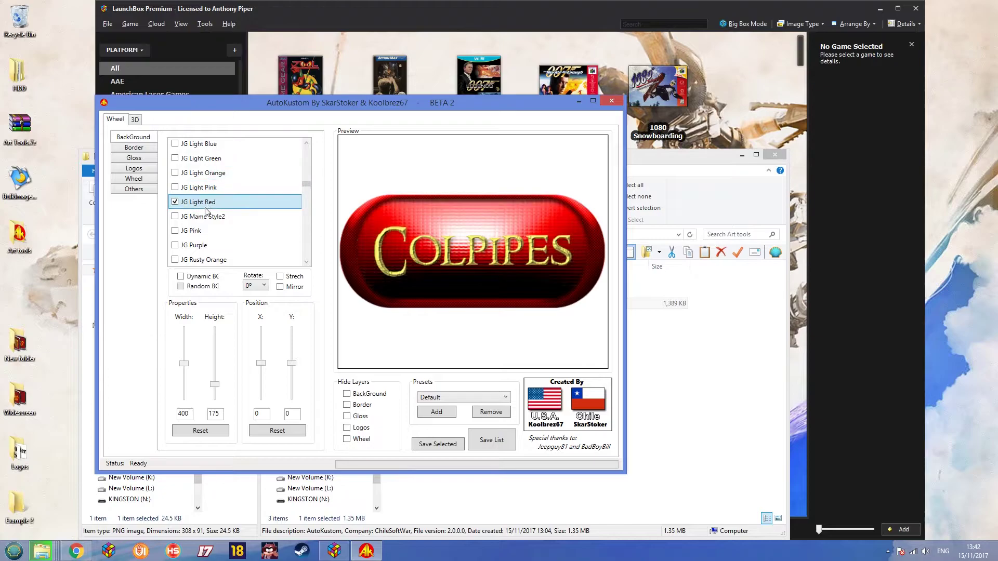
click(207, 216)
click(190, 231)
click(205, 188)
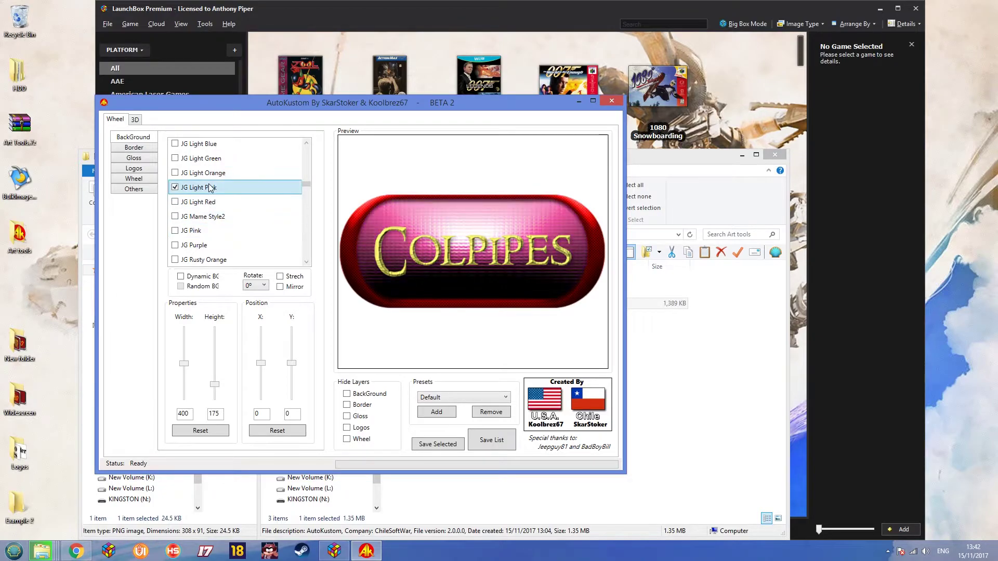
Compare WHIT BLANK, KB Steel Carbon and KB Steel borders, settling on KB THK Border
click(138, 148)
scroll(208, 224, down, 8)
click(189, 257)
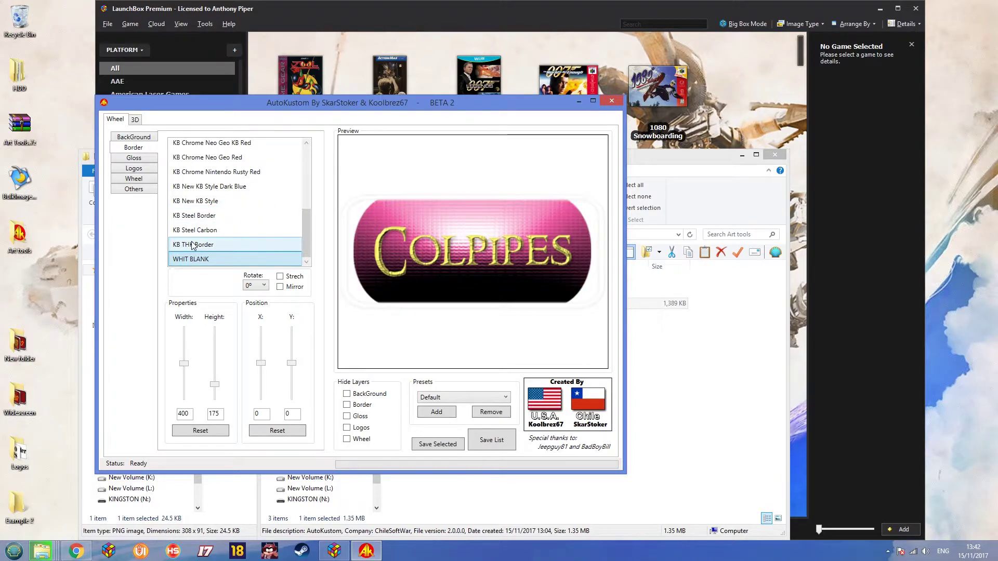
click(192, 245)
click(196, 231)
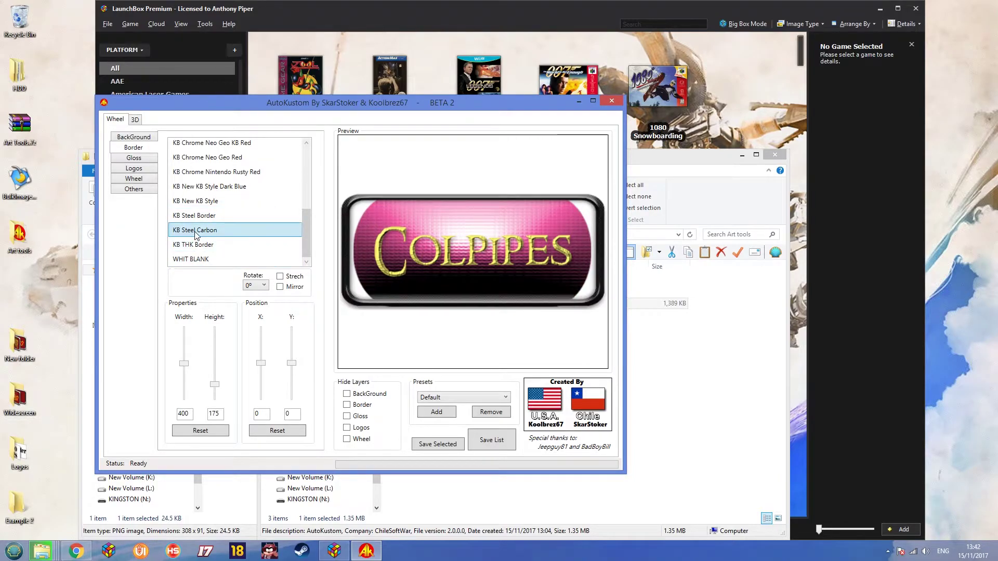
click(196, 216)
click(197, 230)
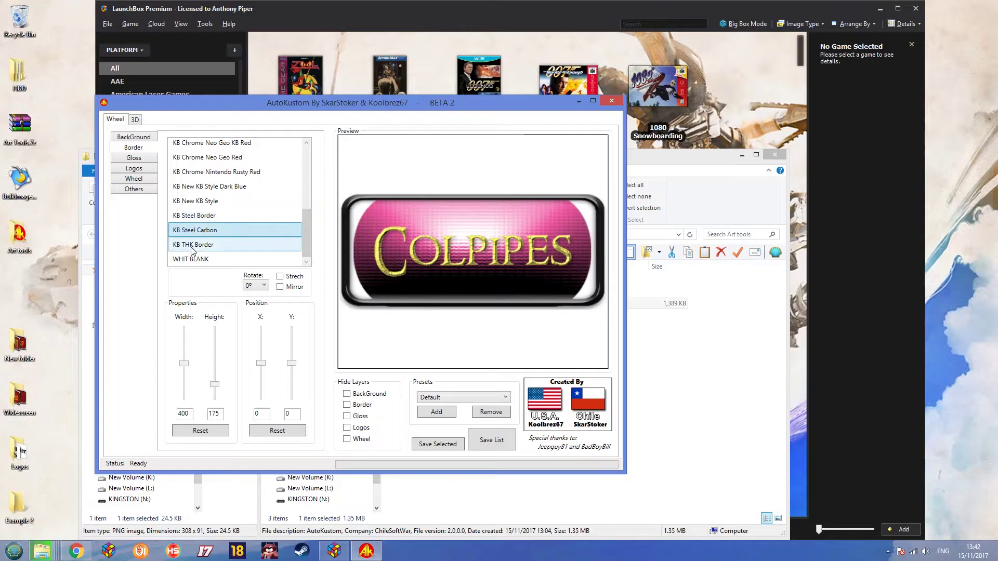
click(193, 246)
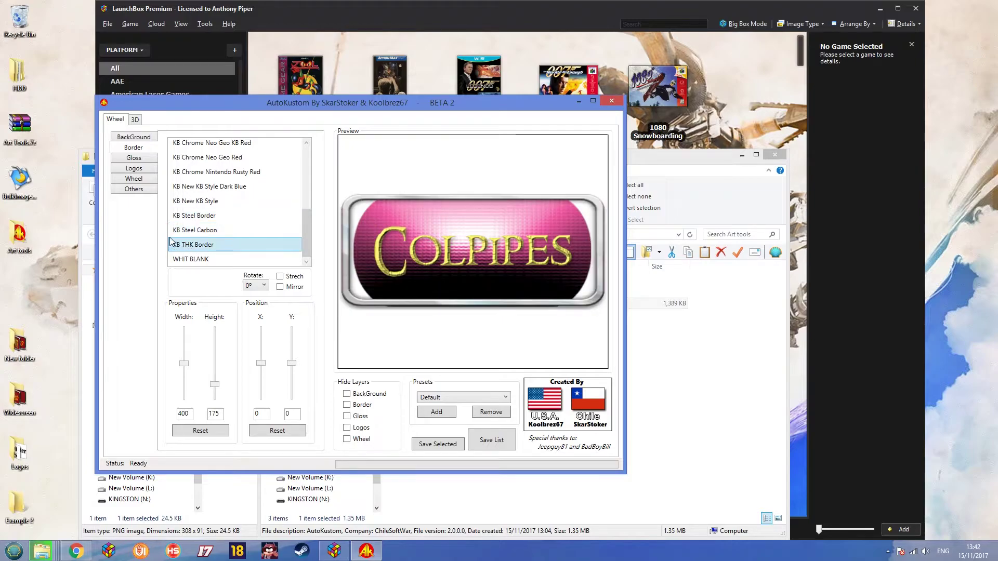
click(140, 139)
scroll(221, 205, up, 6)
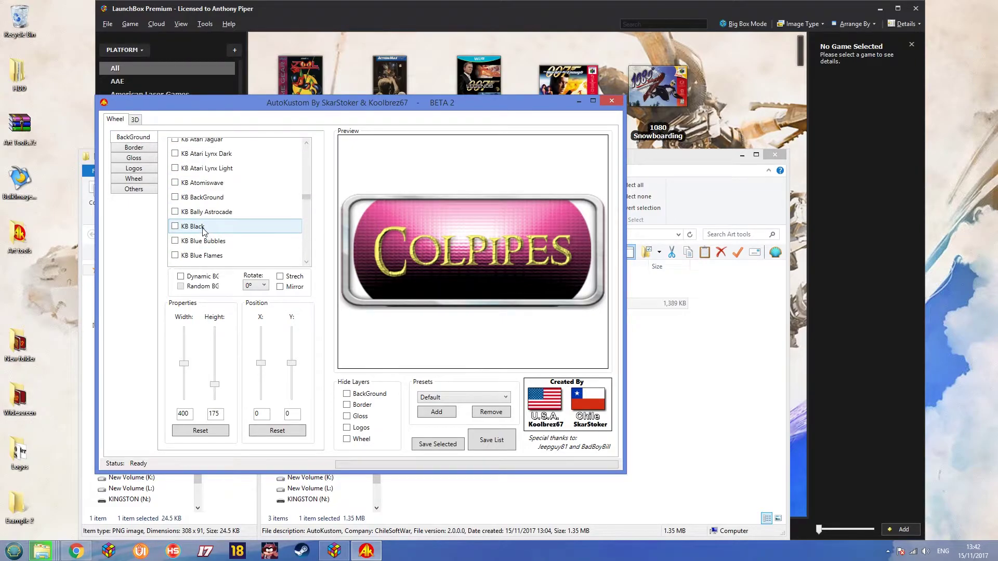
Switch to the KB Black background, save the wheel into new desktop folder New folder (2), and view Colpipes.png
click(203, 154)
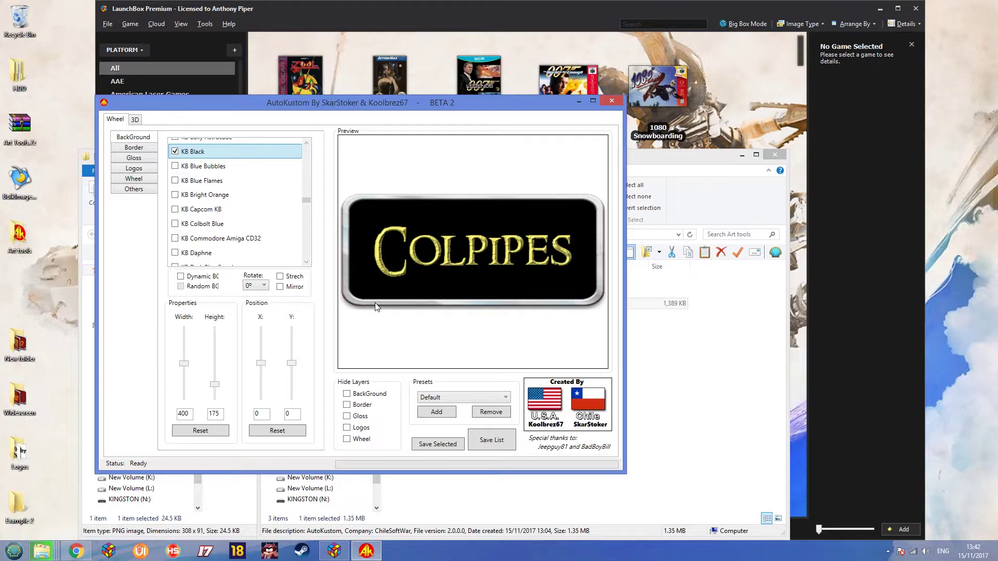
click(483, 449)
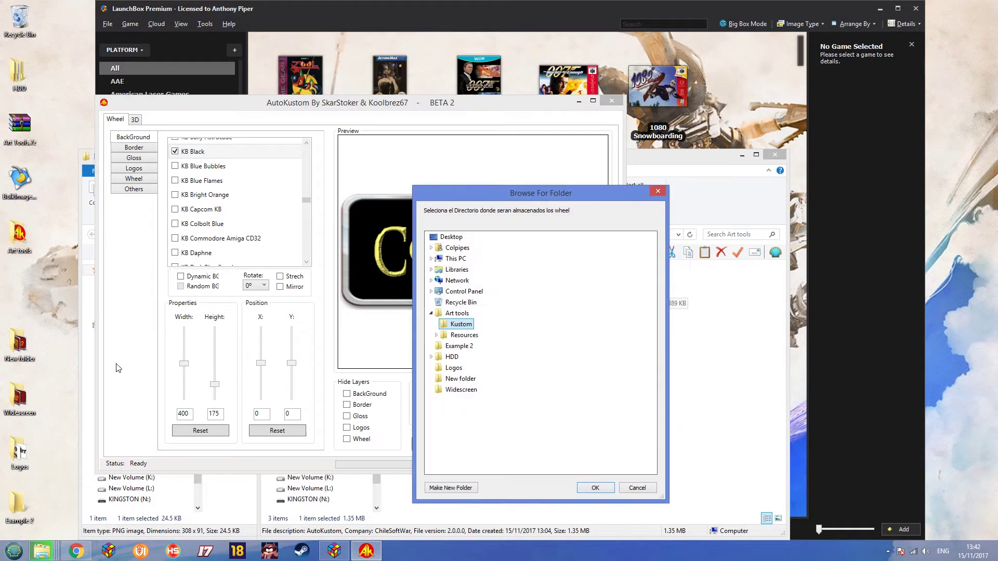
click(450, 237)
click(451, 488)
click(598, 486)
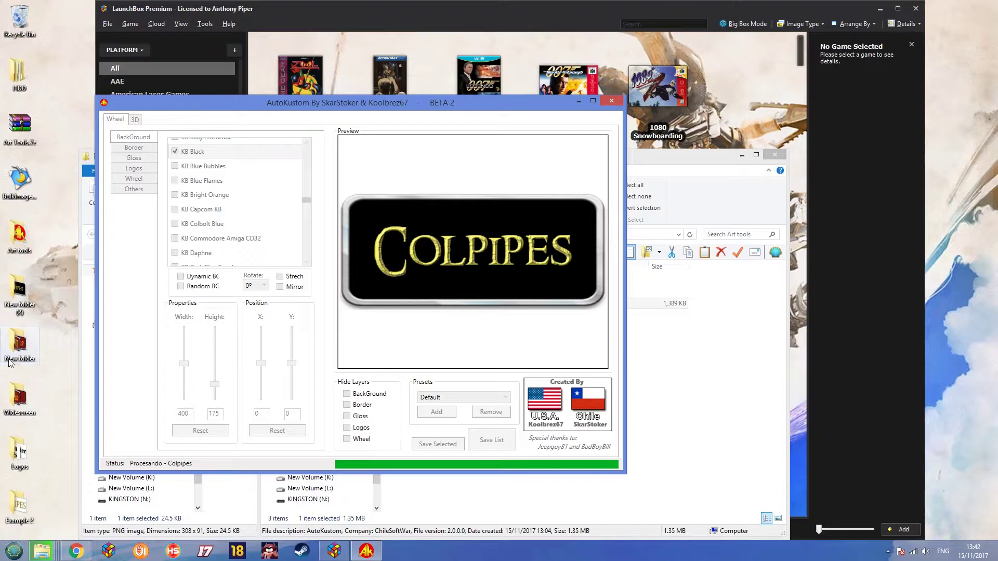
double_click(19, 291)
double_click(416, 276)
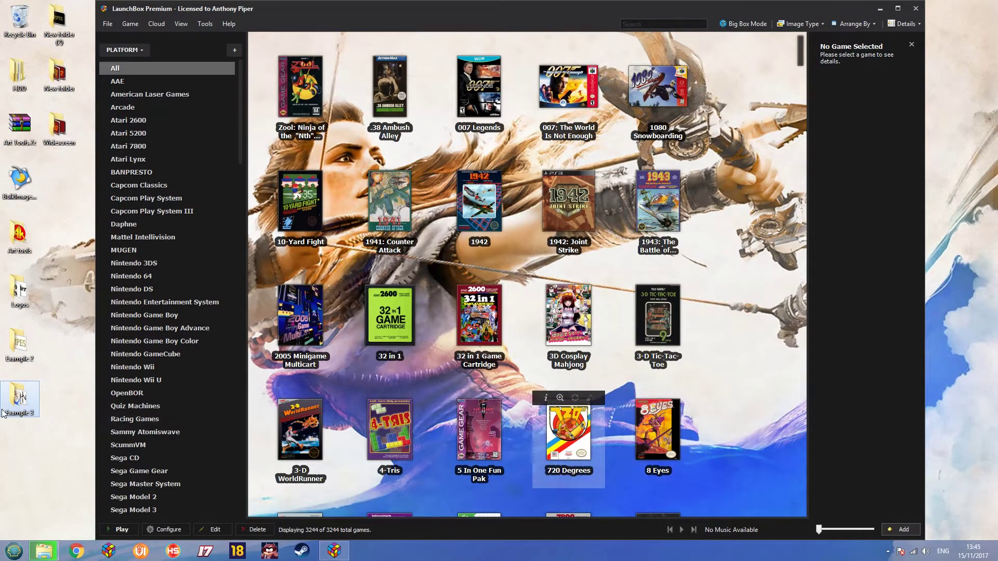
Open the Example 3 folder and look over the Horizon logo and Aloy background images
double_click(21, 400)
click(493, 295)
click(415, 301)
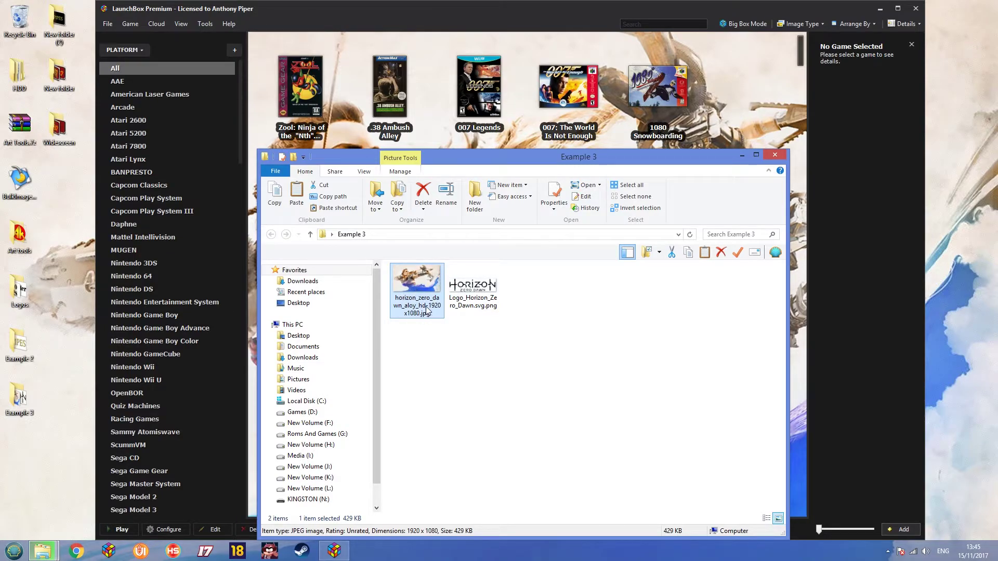
mouse_move(474, 310)
Launch Bulk Image Manager beside it and open the Art tools Resources folder
double_click(21, 179)
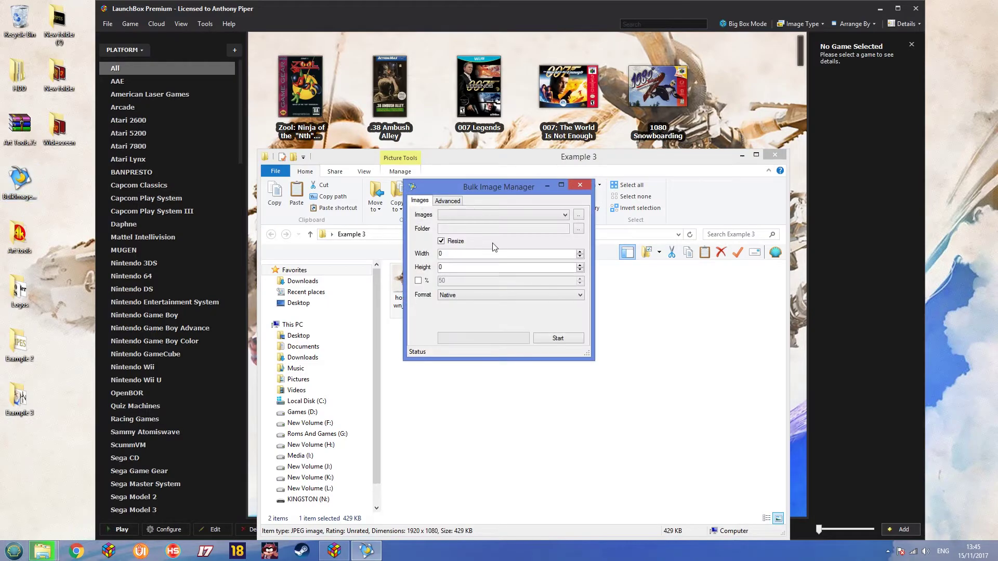
drag(466, 192, 582, 205)
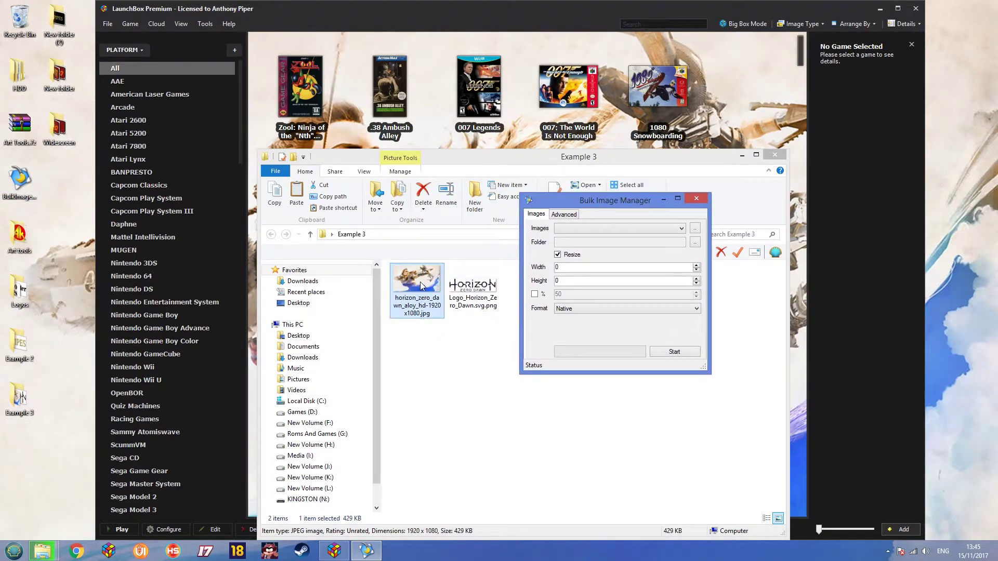
double_click(28, 239)
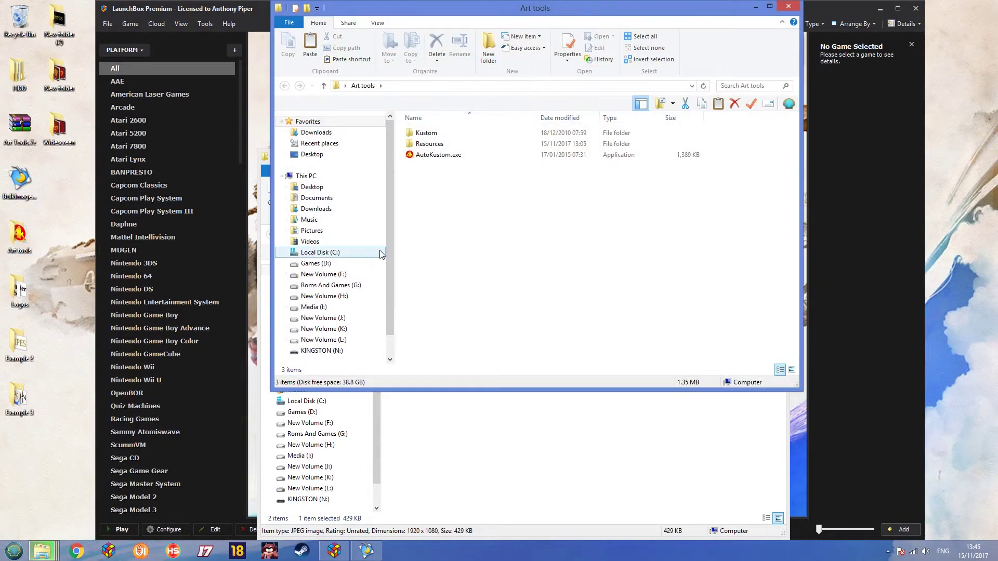
double_click(438, 145)
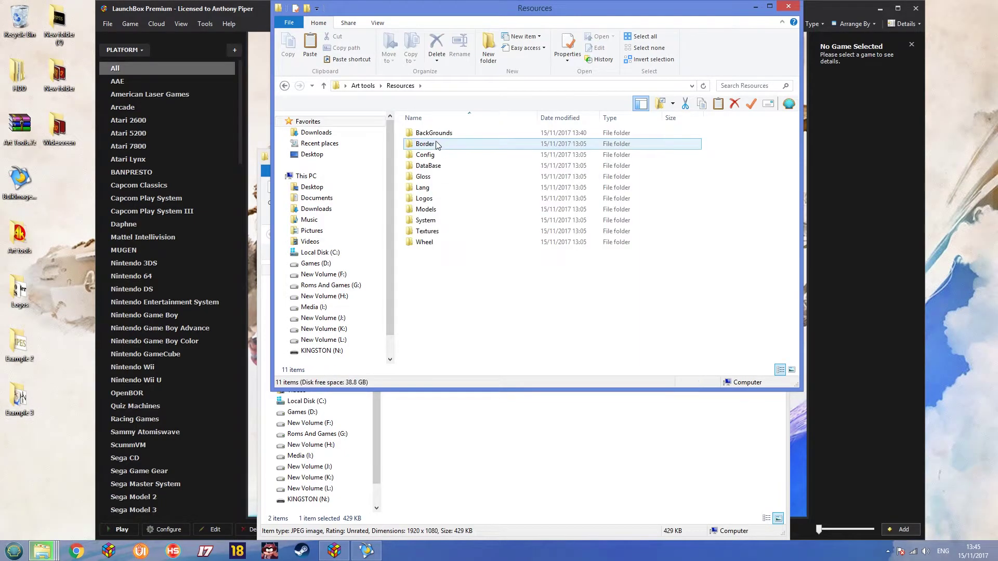
Preview the Ashurax Atari 7800 and Capcom backgrounds from the BackGrounds folder, then close them
double_click(446, 138)
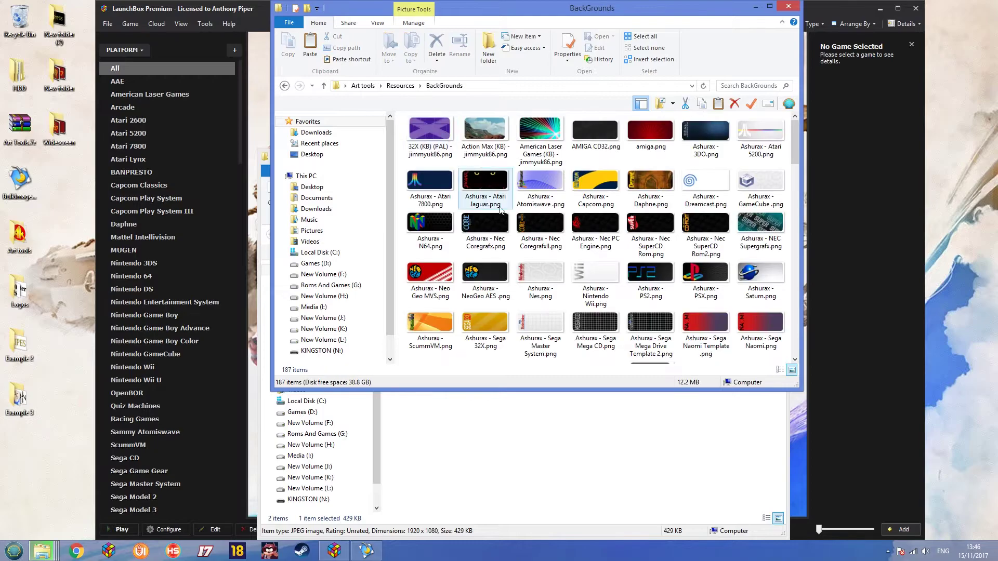
scroll(518, 251, down, 2)
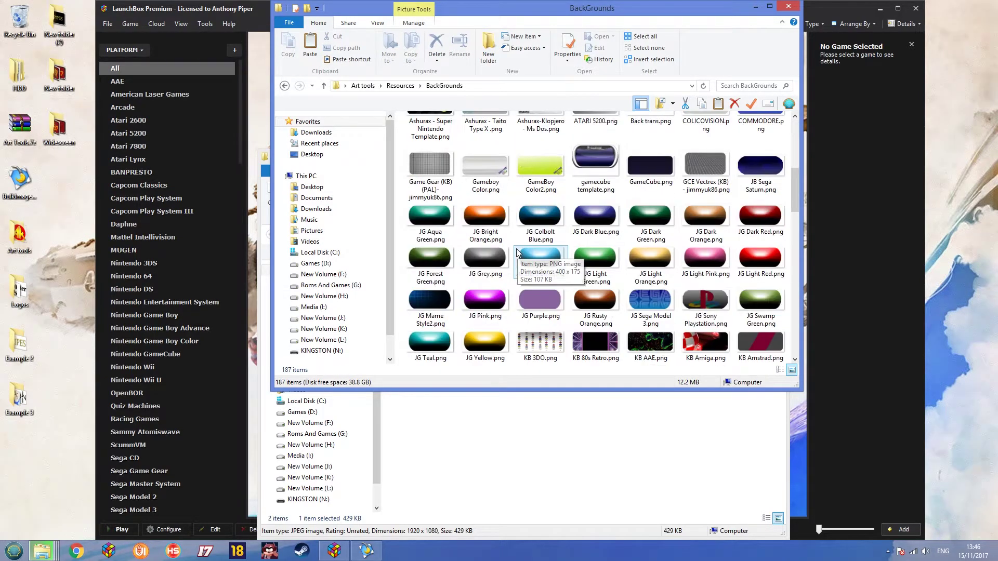
scroll(458, 179, up, 5)
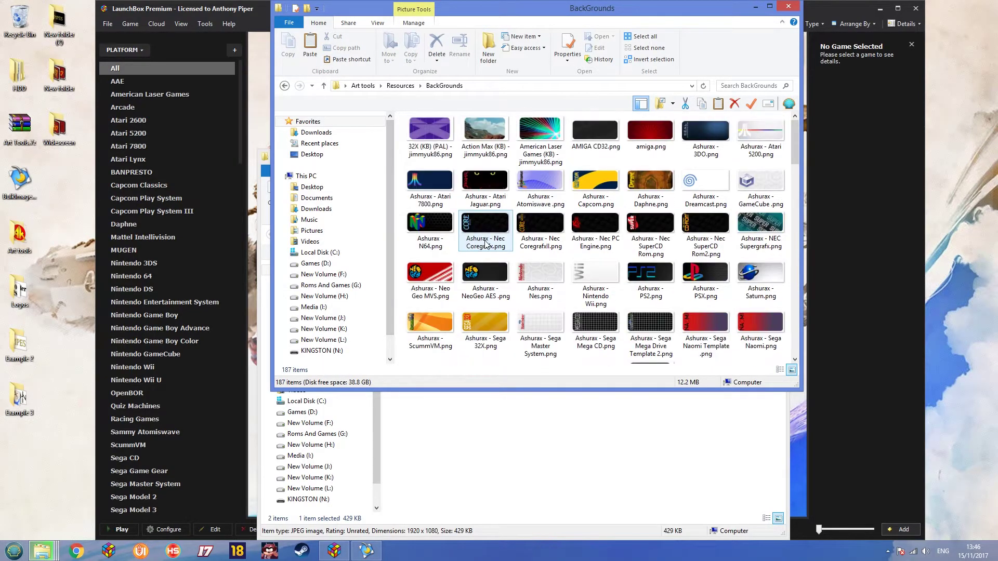
double_click(432, 179)
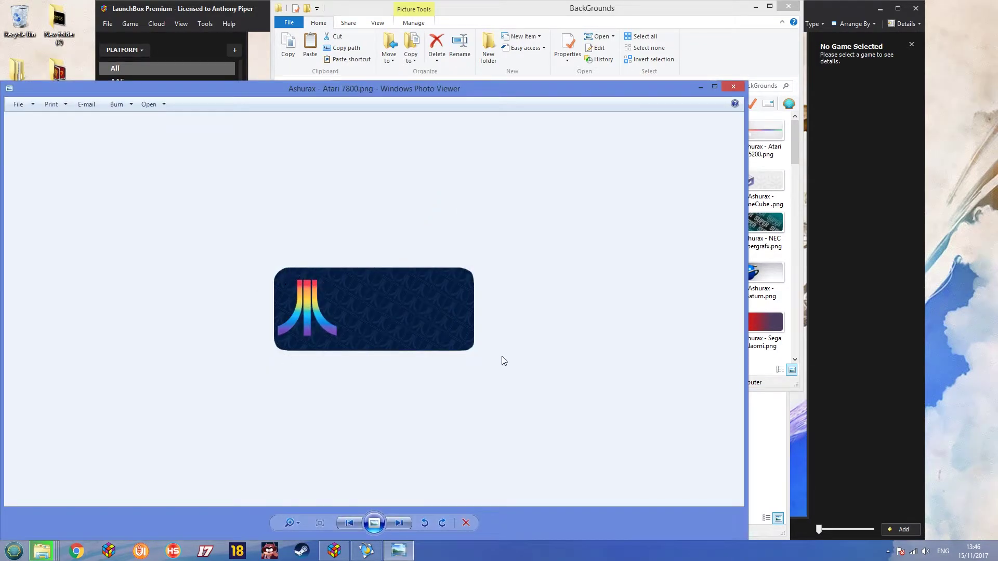
key(Escape)
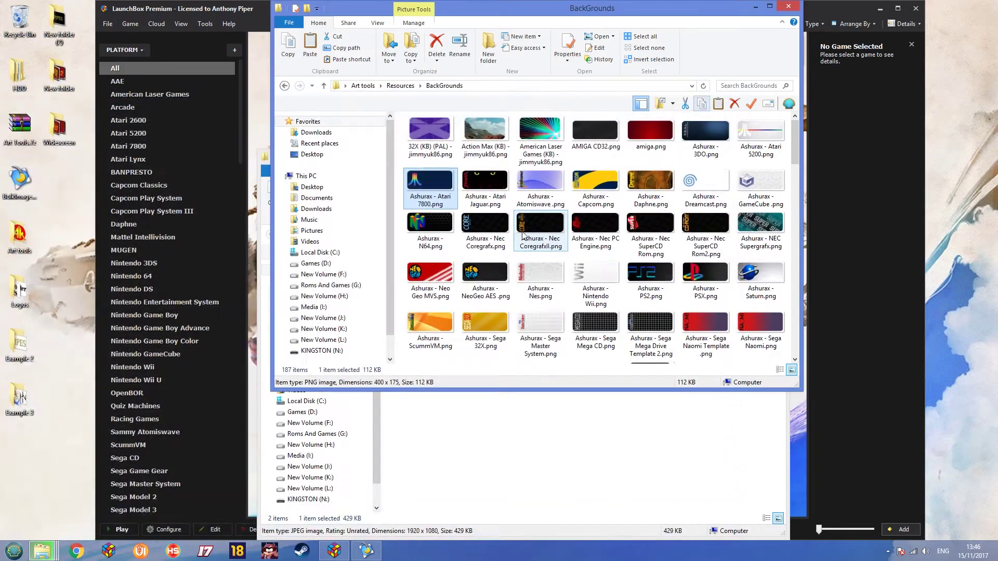
double_click(607, 192)
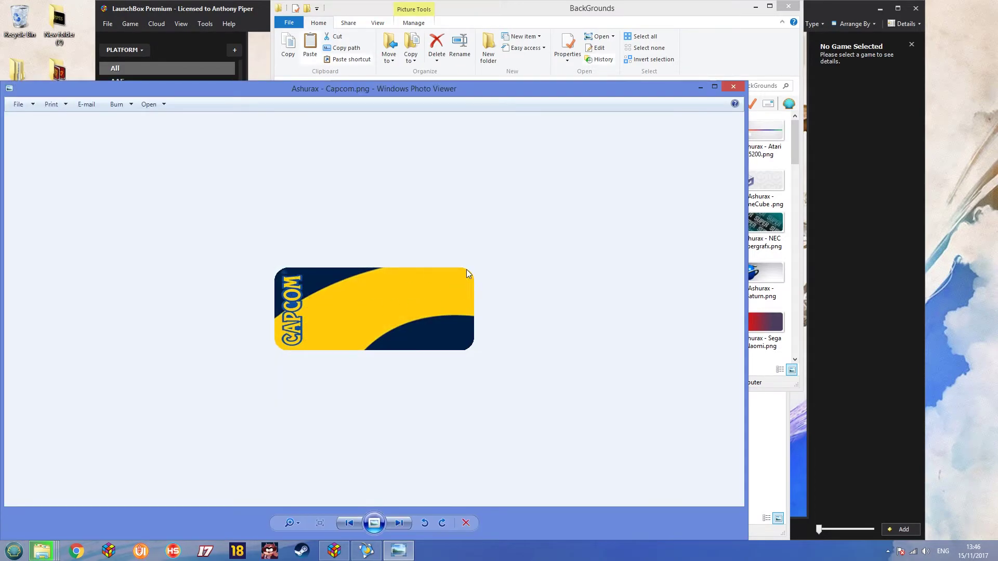
click(726, 90)
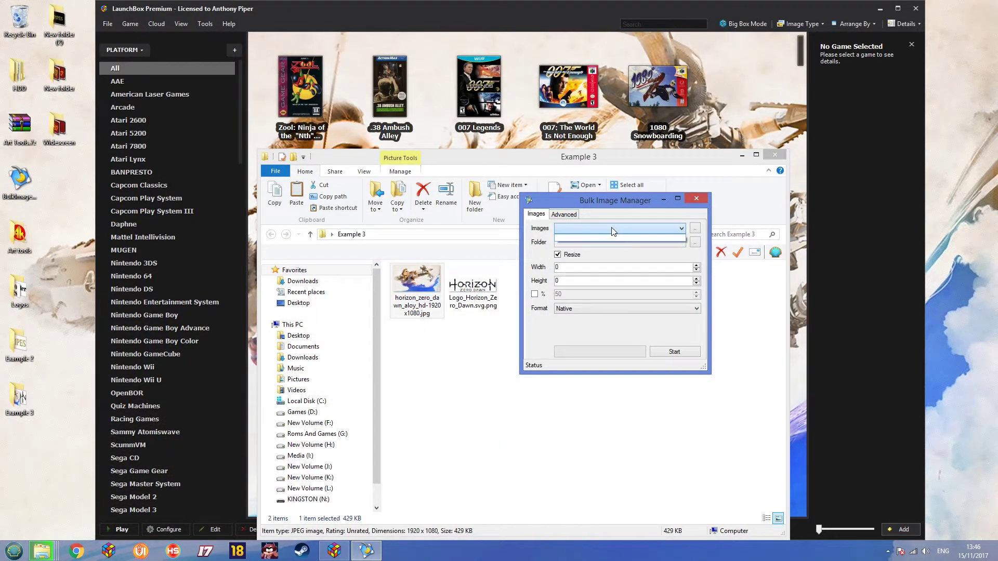
Choose the Aloy background jpg from Example 3 as the image to resize
click(695, 229)
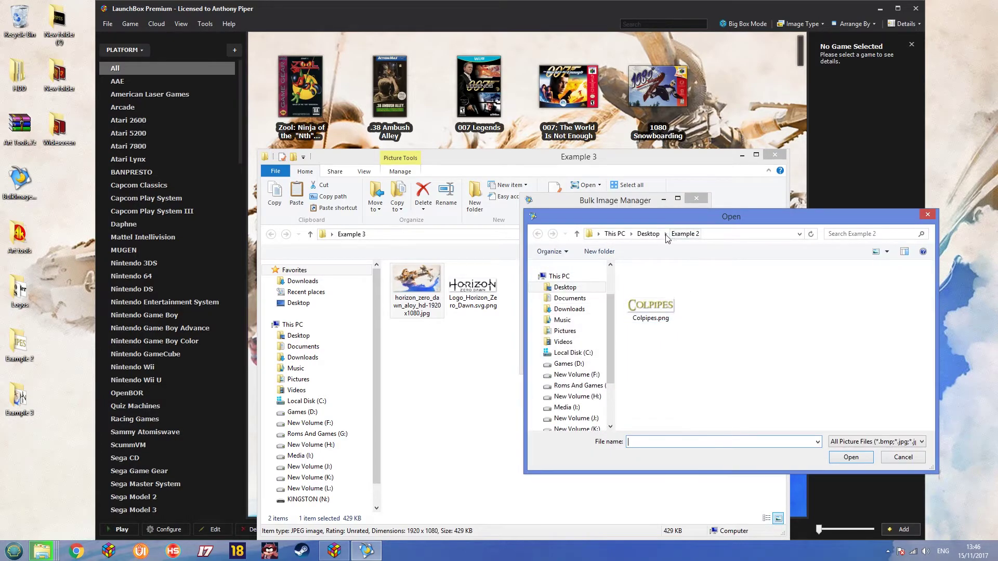
double_click(775, 291)
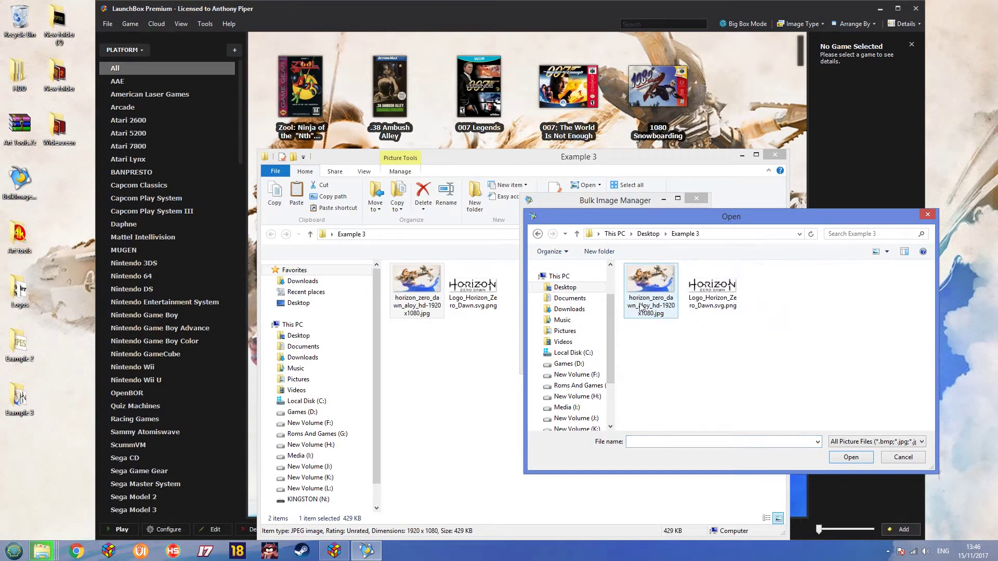
double_click(649, 292)
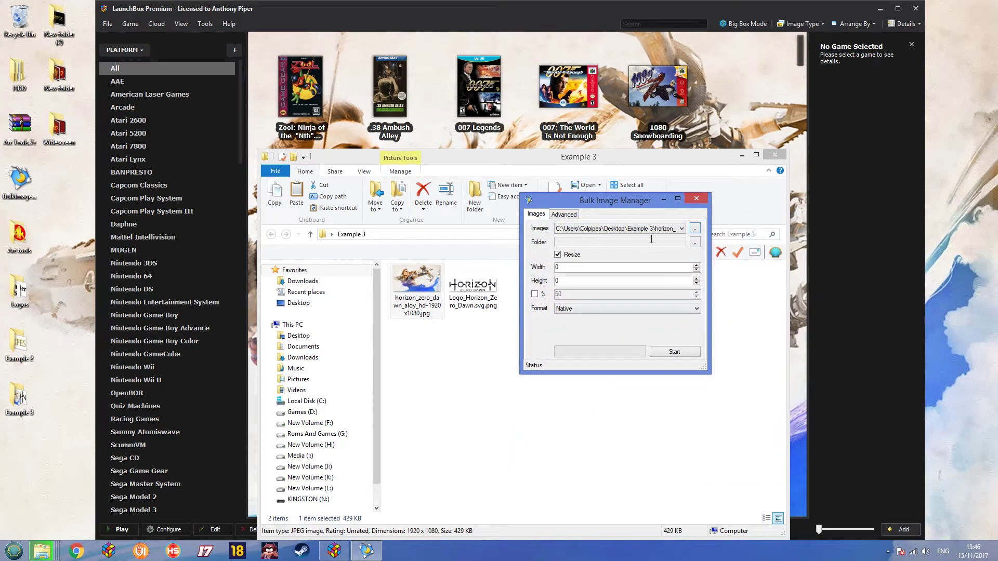
Create New folder (3) on the desktop and set it as the output folder
right_click(40, 460)
mouse_move(134, 433)
click(188, 280)
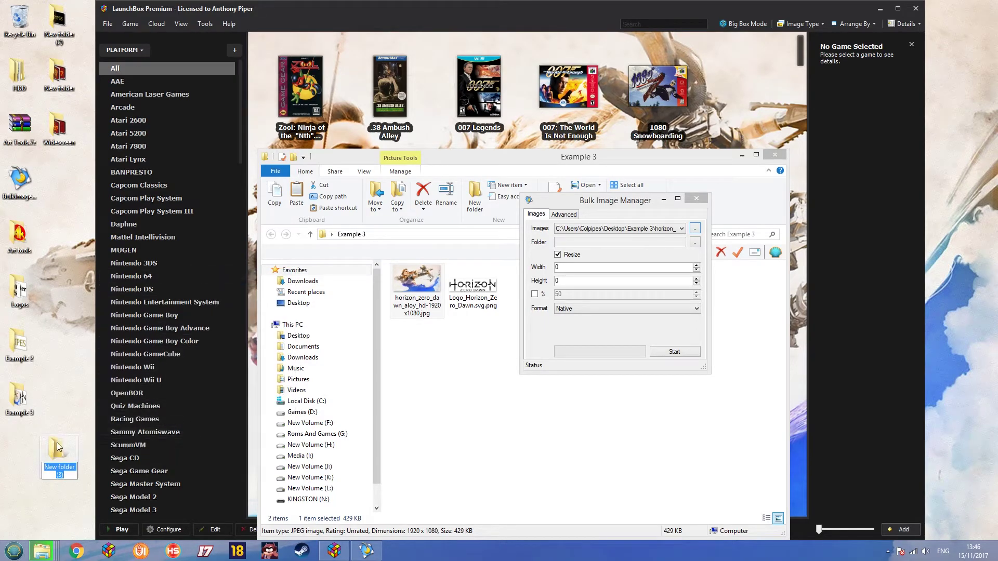
drag(59, 451, 21, 449)
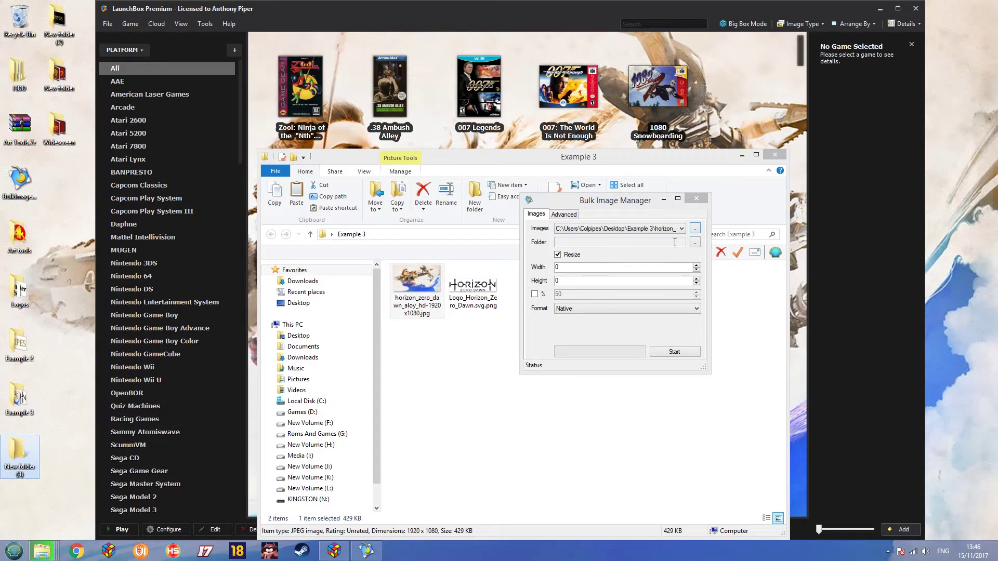
click(693, 243)
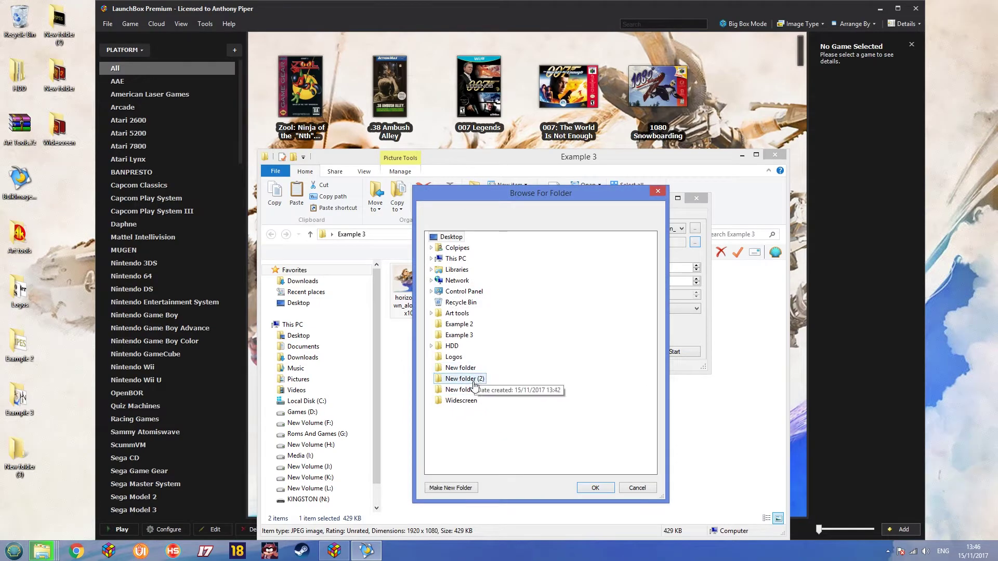
click(502, 392)
click(596, 488)
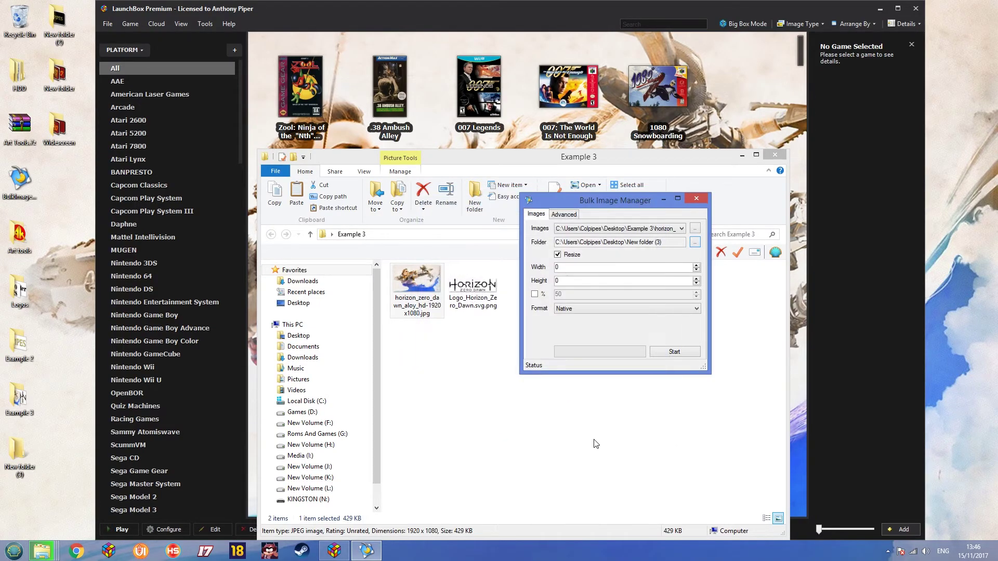
Resize the Aloy image to a 400×175 PNG and view the result
click(565, 311)
click(570, 349)
text(400)
click(670, 352)
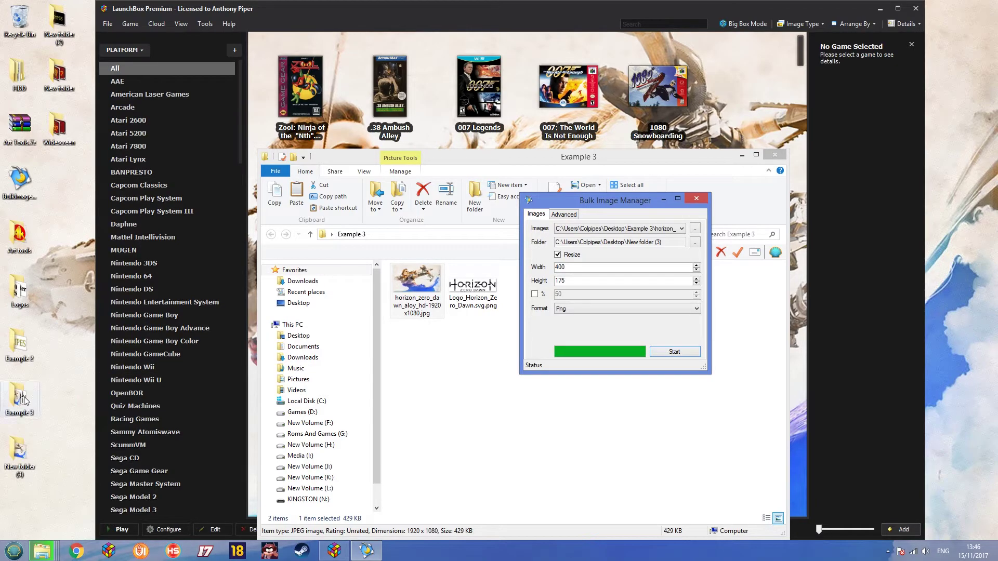
double_click(23, 457)
double_click(441, 149)
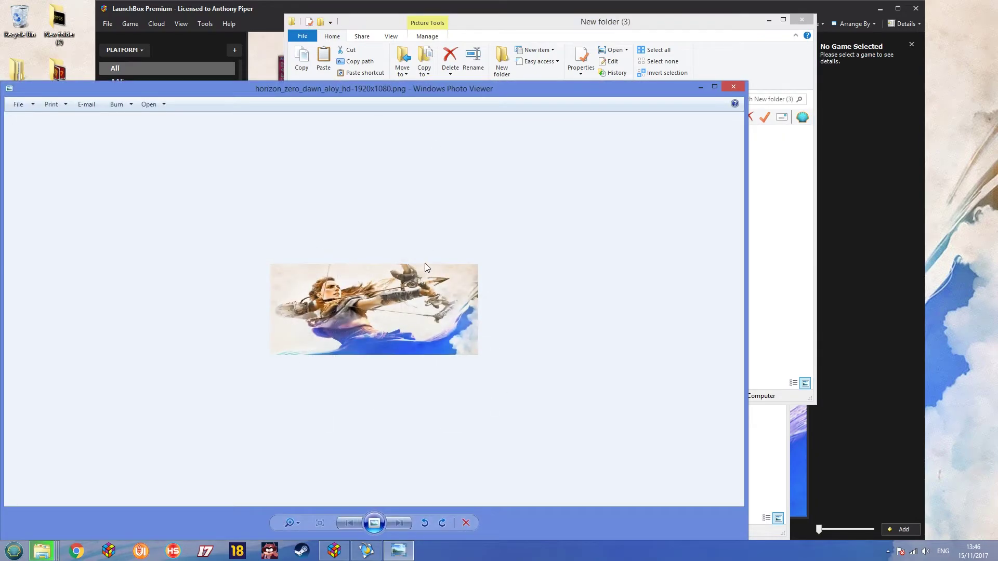
Copy the resized Aloy PNG and open Art tools > Resources > BackGrounds
click(734, 87)
right_click(439, 152)
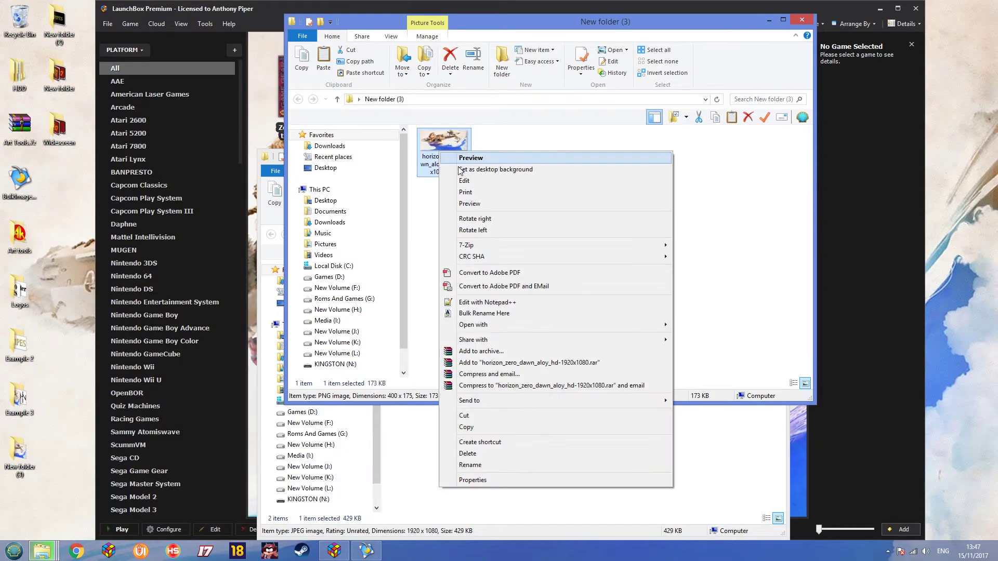
click(471, 426)
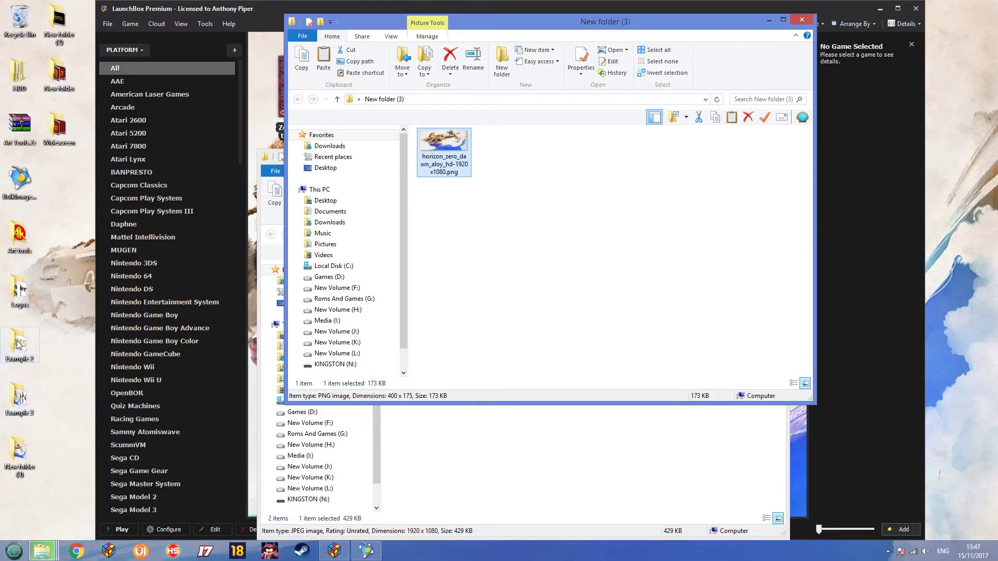
click(20, 243)
double_click(21, 242)
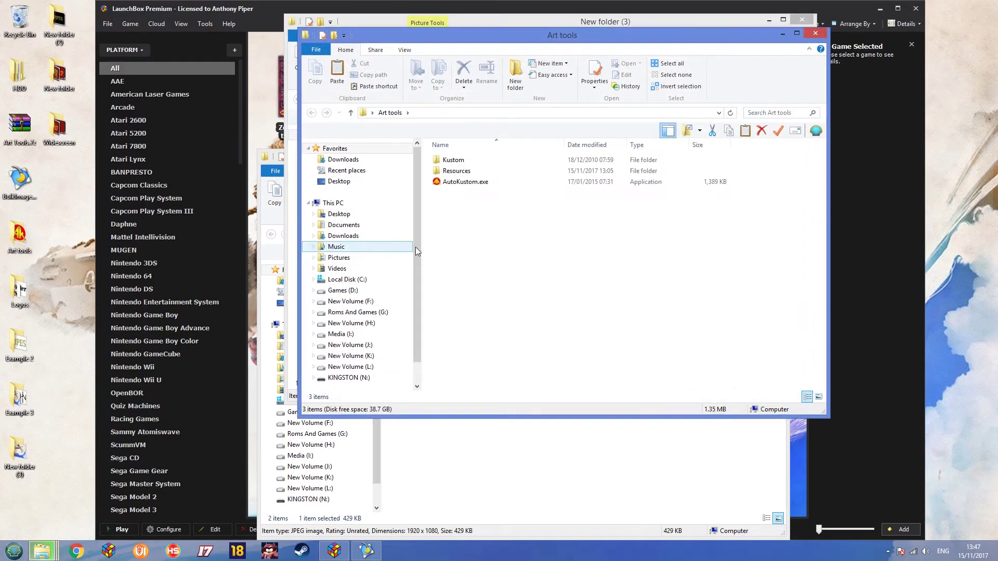
double_click(467, 171)
double_click(469, 159)
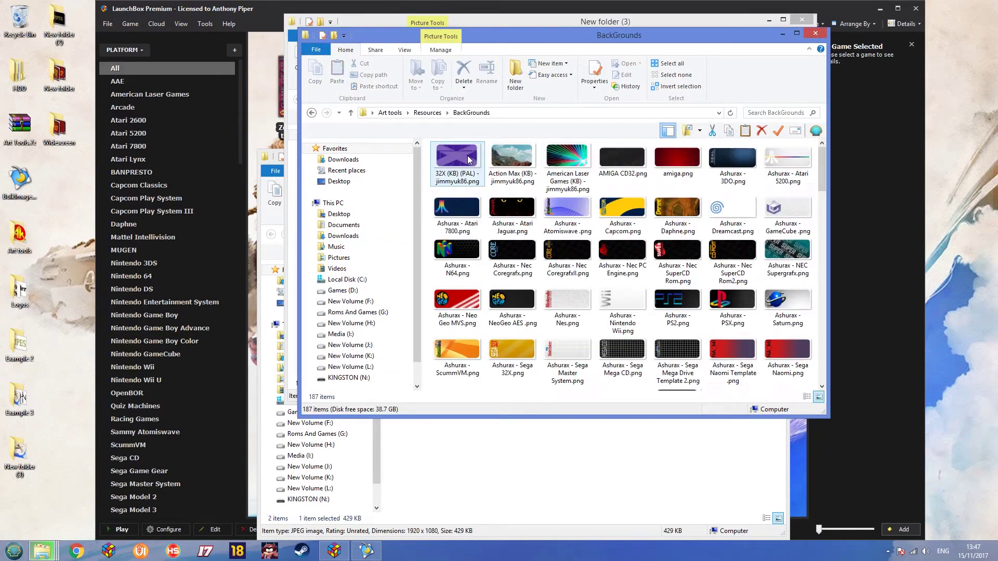
Paste the resized Aloy PNG from New folder (3) into BackGrounds, then return to Art tools
drag(458, 35, 458, 150)
right_click(449, 132)
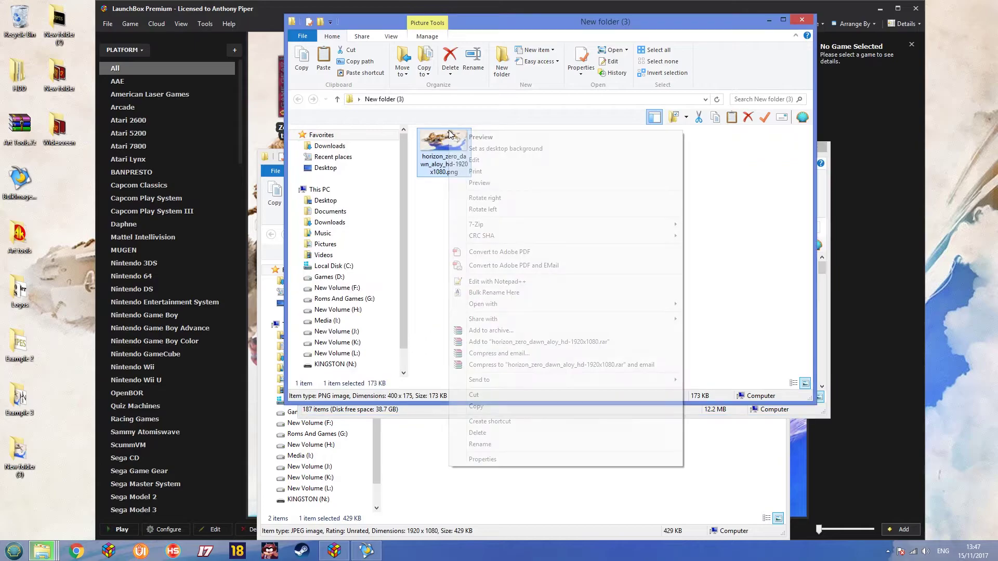
click(477, 407)
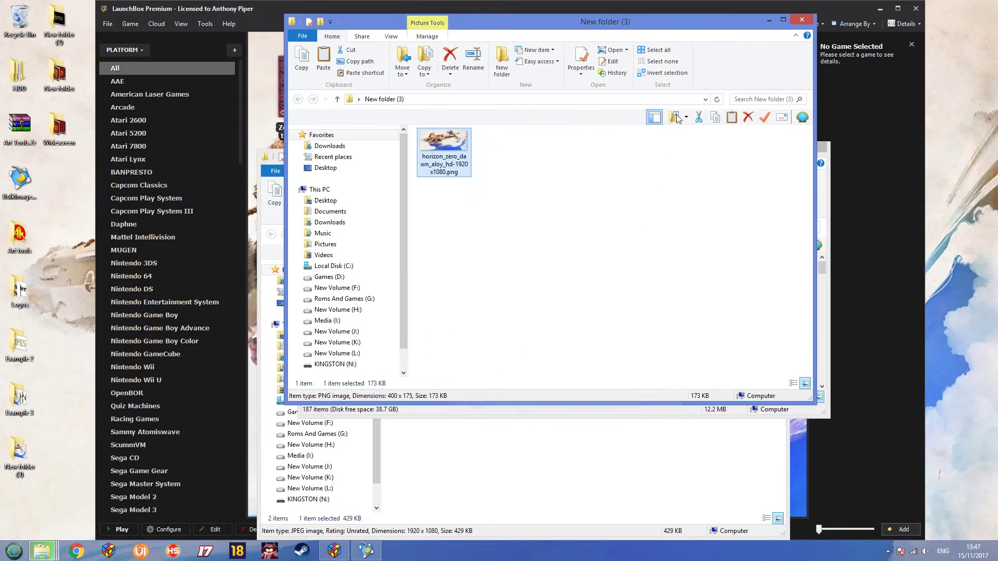
click(769, 20)
right_click(616, 297)
click(620, 368)
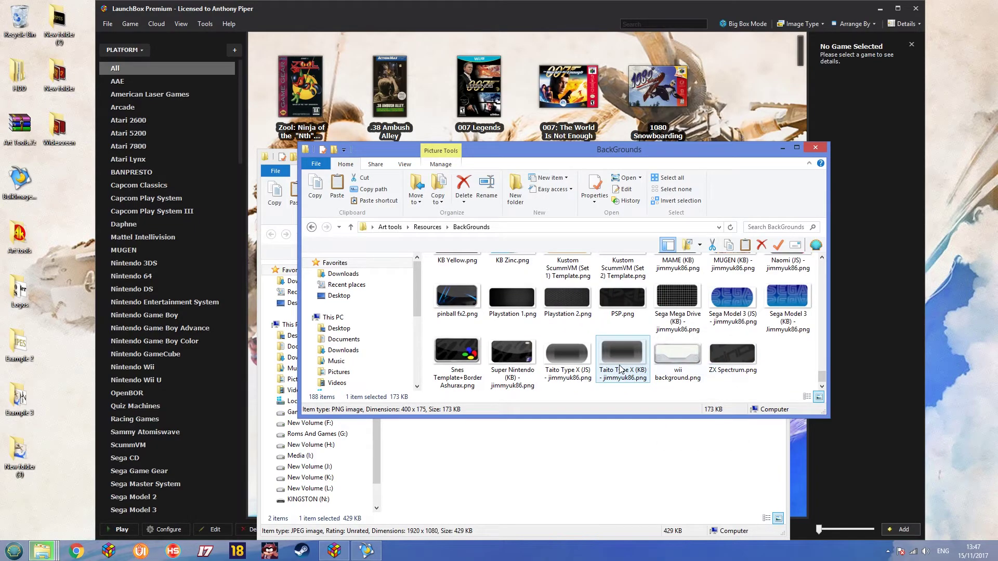
scroll(620, 364, up, 5)
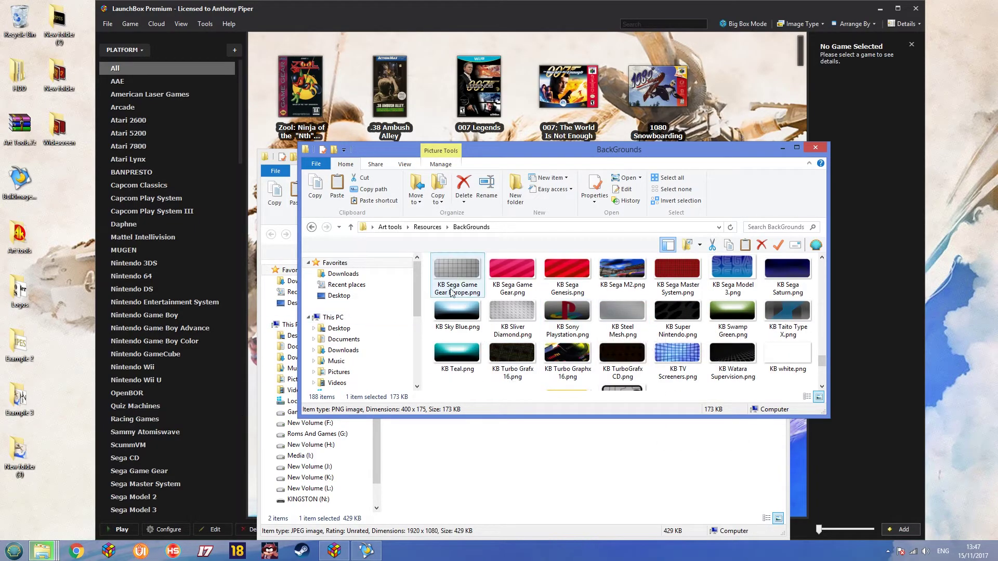
click(393, 229)
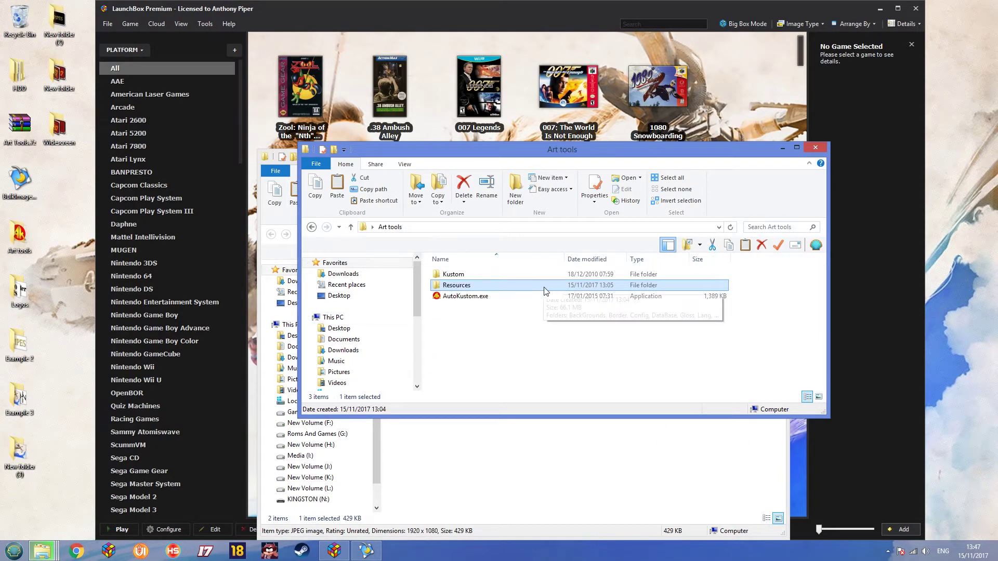
Launch AutoKustom, set the Aloy image as wheel background, and narrow its width to 372
double_click(466, 297)
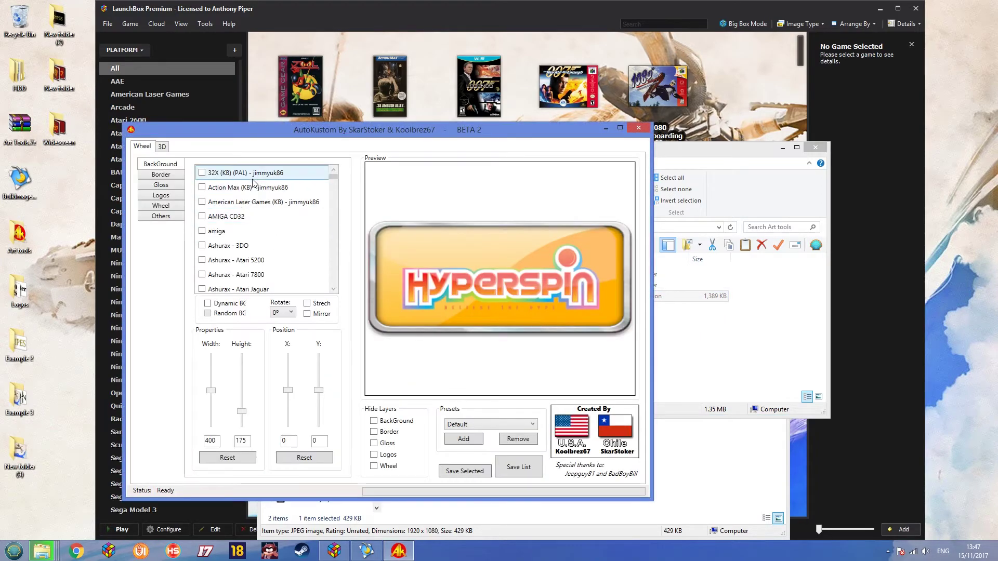
drag(333, 176, 336, 202)
scroll(283, 263, down, 5)
scroll(283, 266, up, 3)
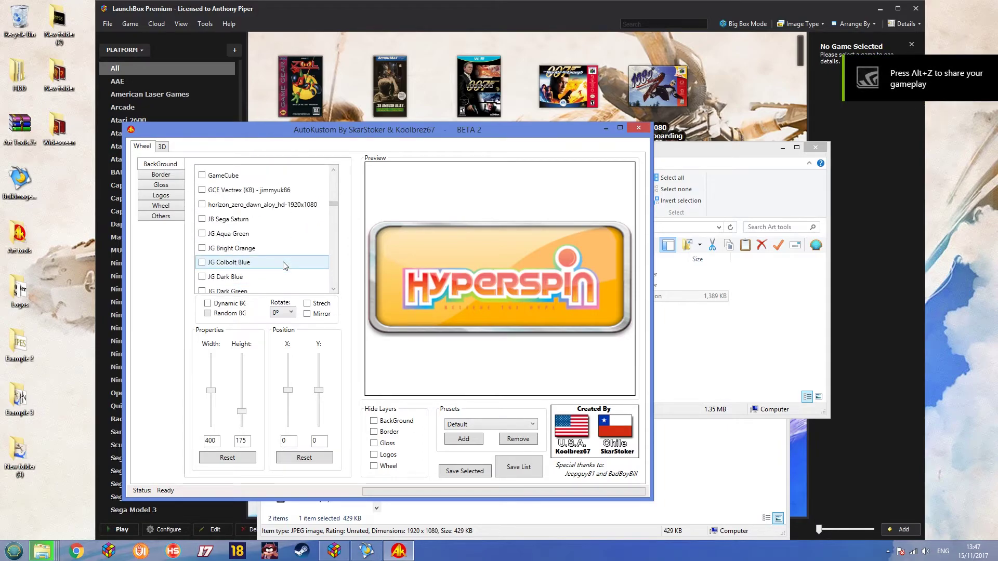
click(250, 209)
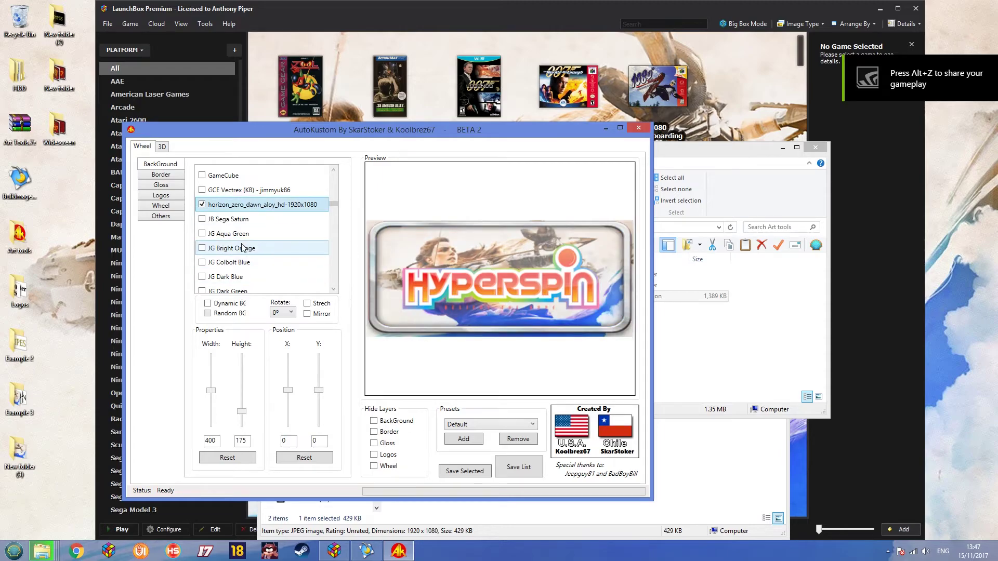
click(213, 394)
drag(213, 396, 215, 399)
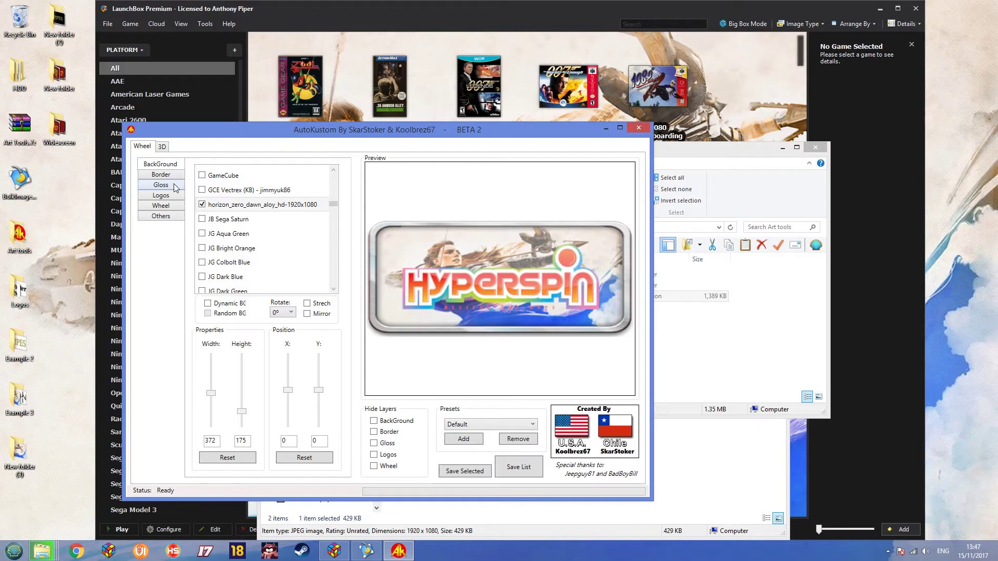
Set Example 3 as the wheel logo folder
click(159, 206)
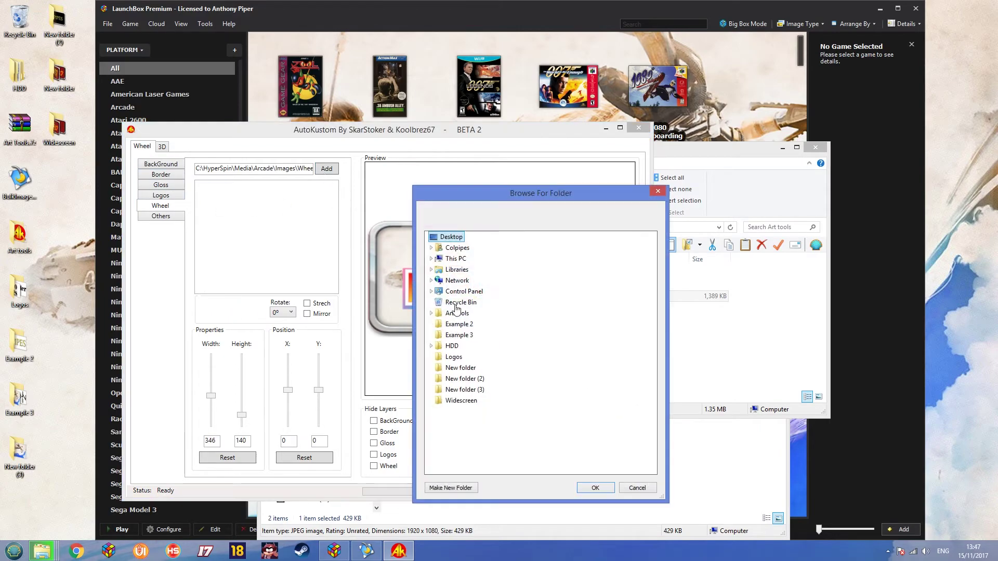
click(457, 335)
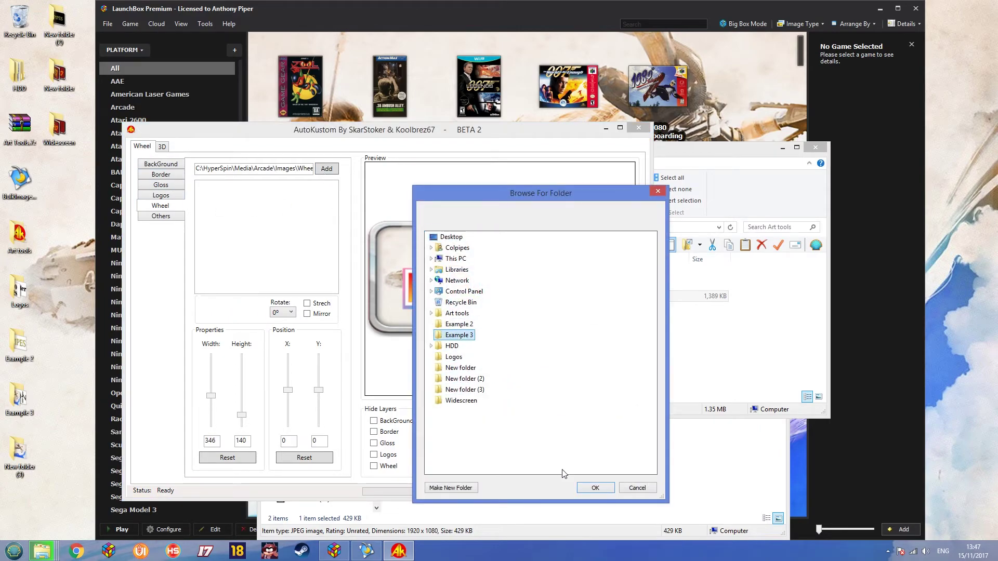
click(593, 488)
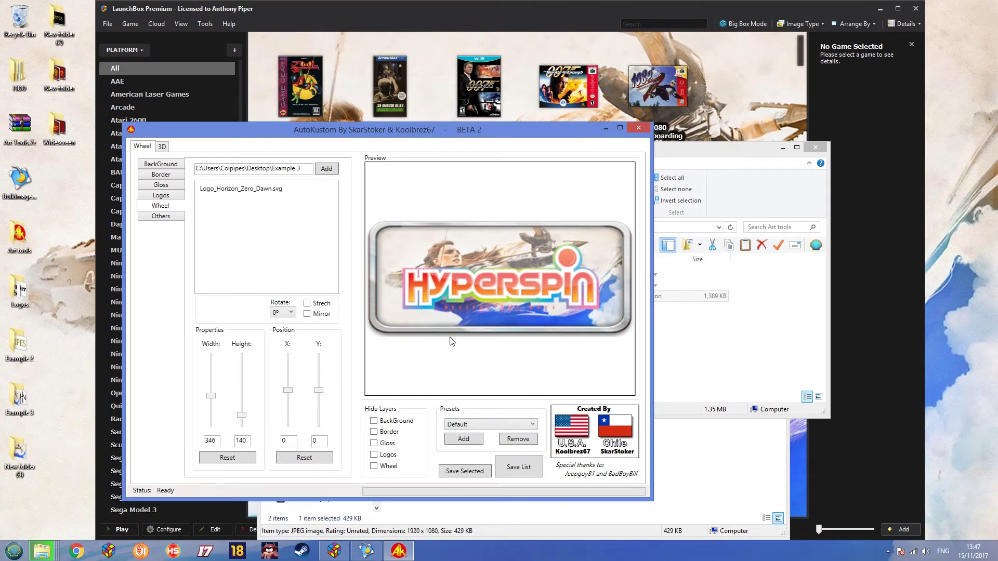
Apply Logo_Horizon_Zero_Dawn.svg to the wheel and save the list to a new desktop folder
click(276, 192)
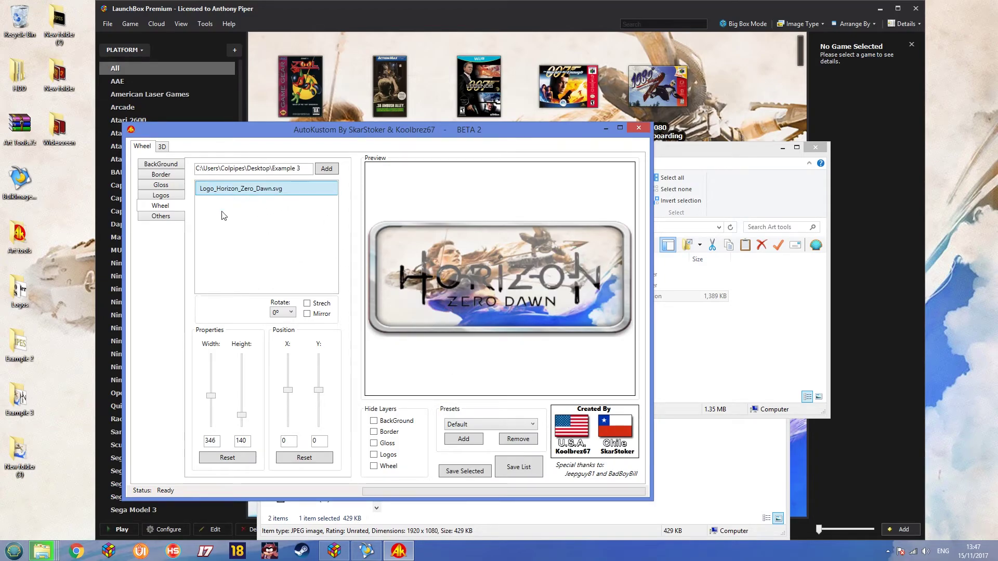
click(523, 466)
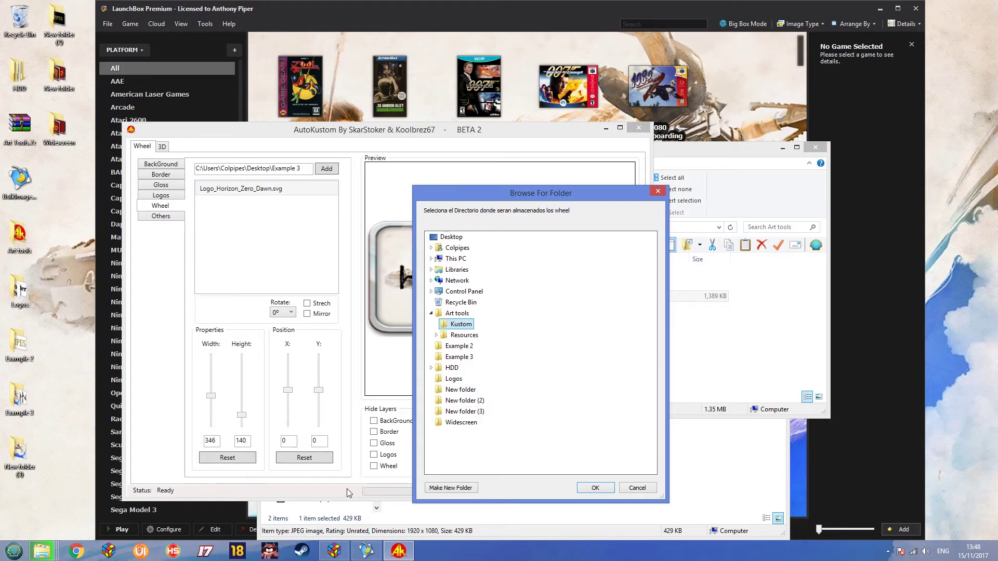
click(450, 237)
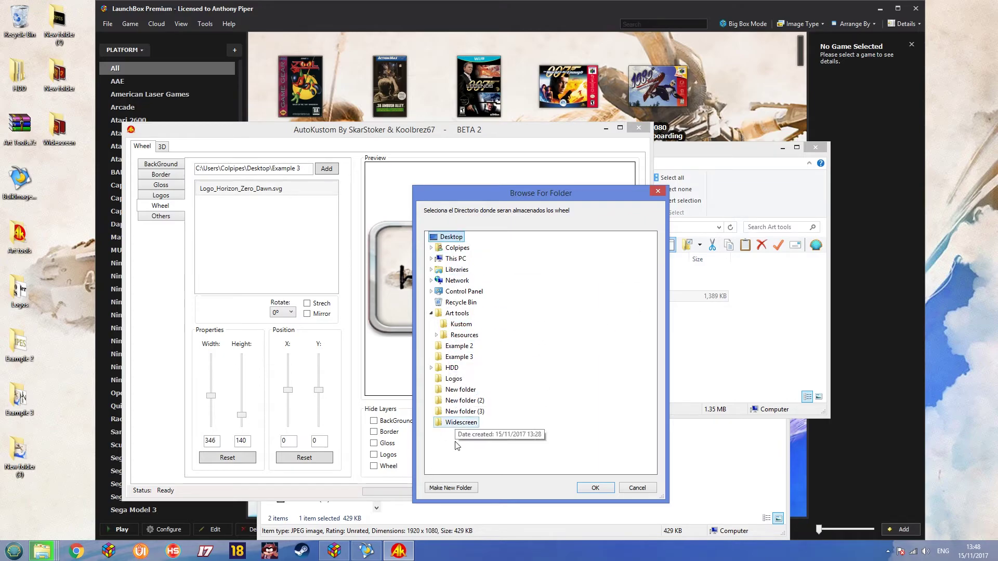
click(454, 488)
click(590, 488)
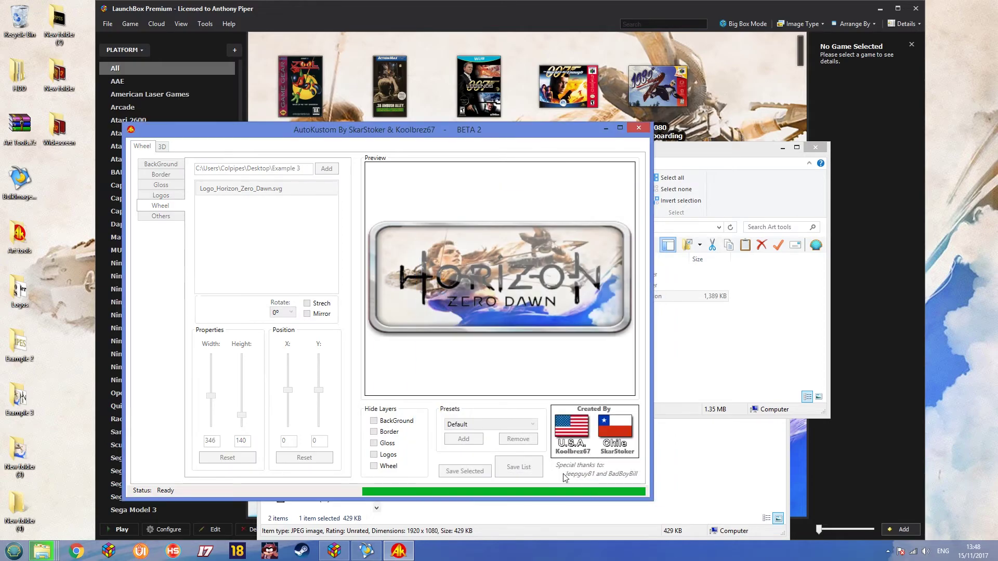
Open Logo_Horizon_Zero_Dawn.svg.png from the new desktop folder in Photo Viewer
click(465, 469)
double_click(19, 502)
double_click(453, 296)
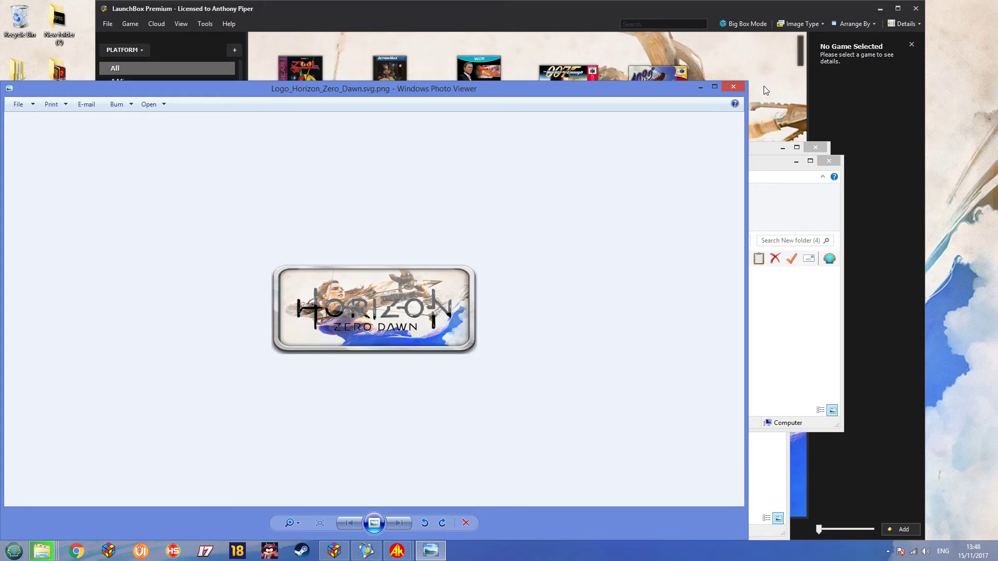
Close Photo Viewer, New folder (4), AutoKustom, Art tools and Example 3, dismissing the save-complete message
click(734, 87)
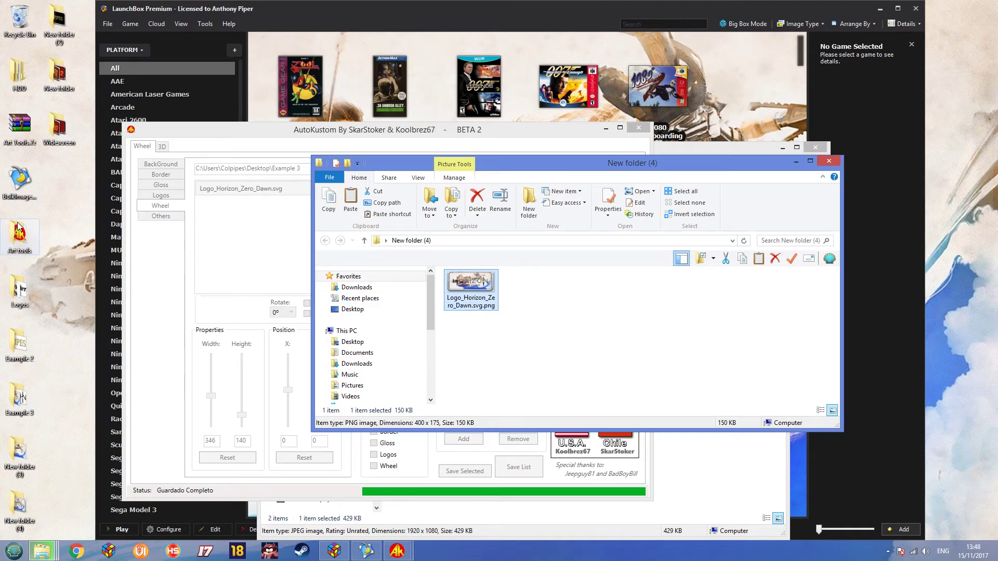
click(19, 180)
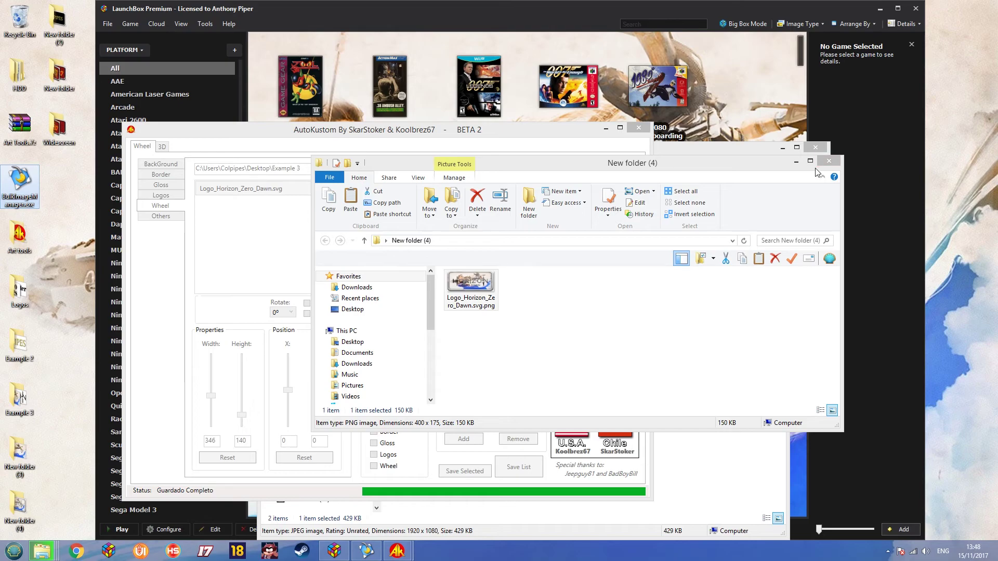
click(827, 161)
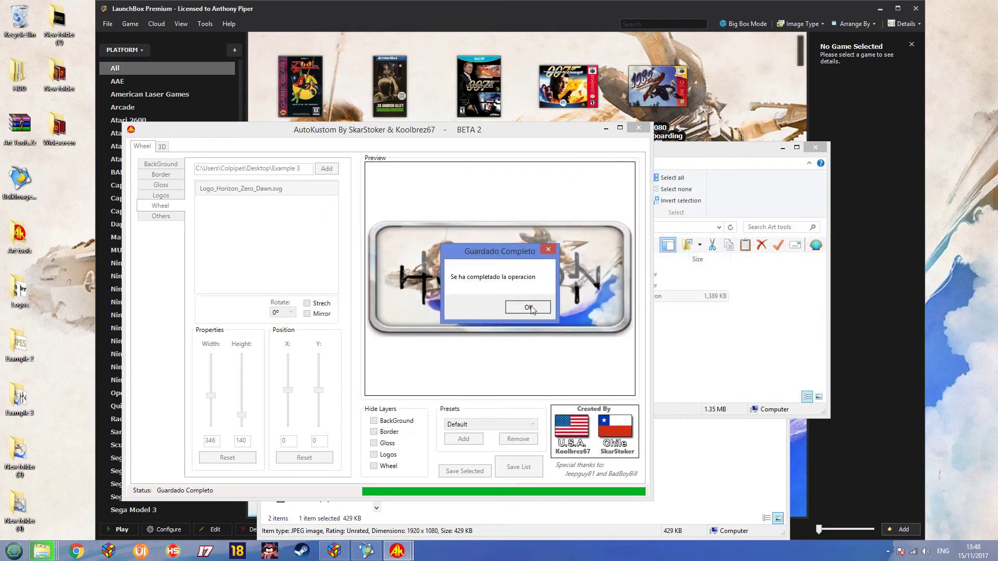
click(529, 307)
click(639, 128)
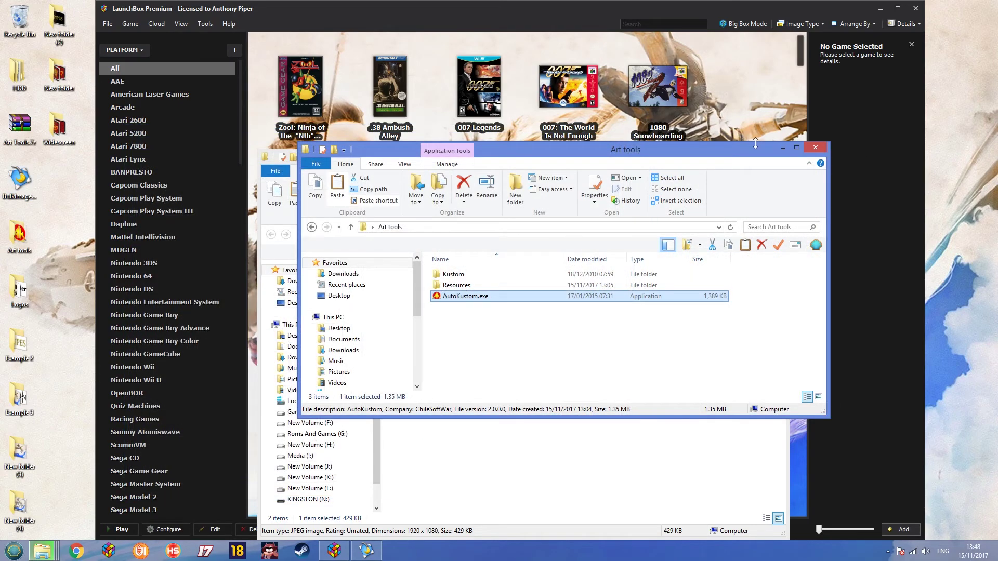
click(814, 150)
click(708, 198)
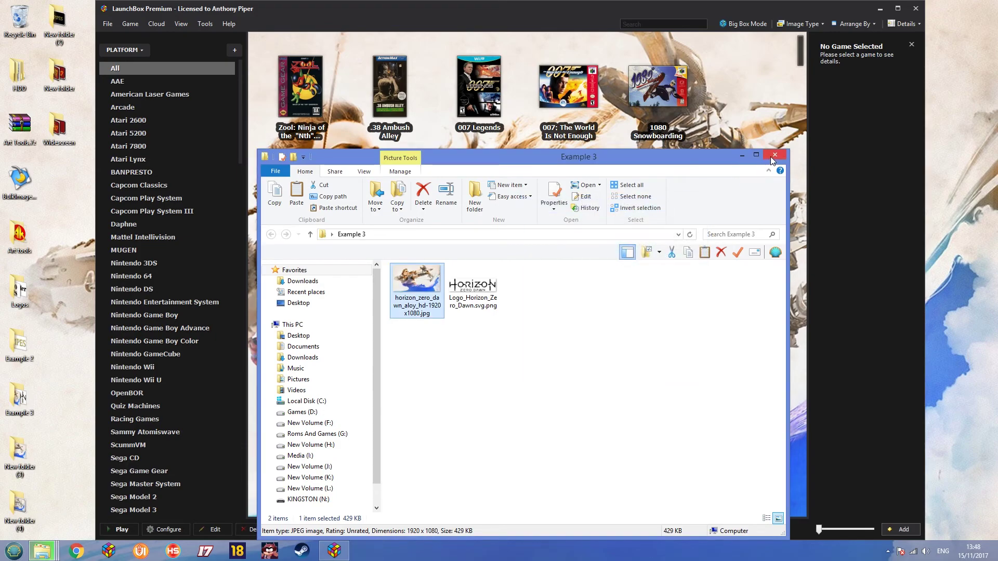
click(773, 155)
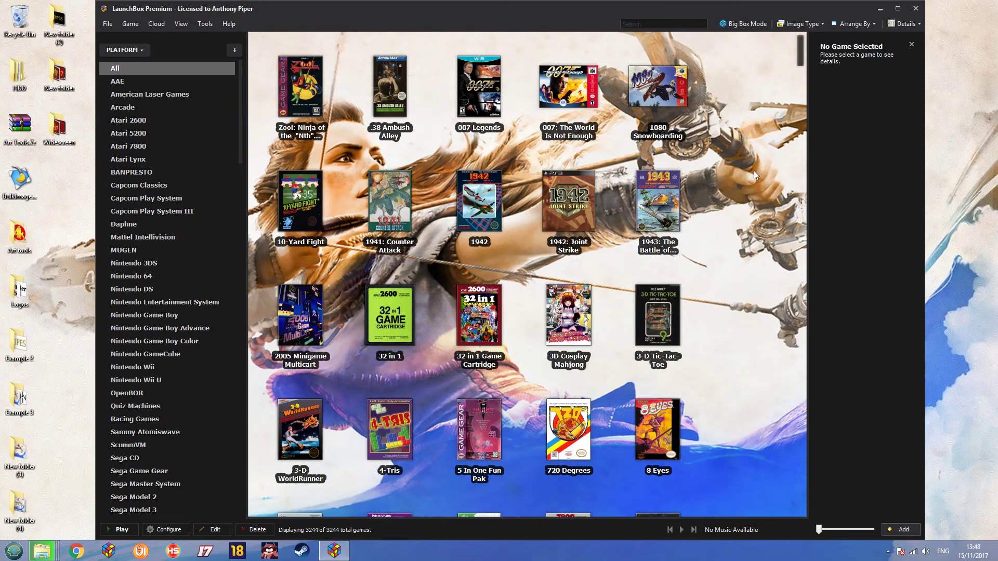